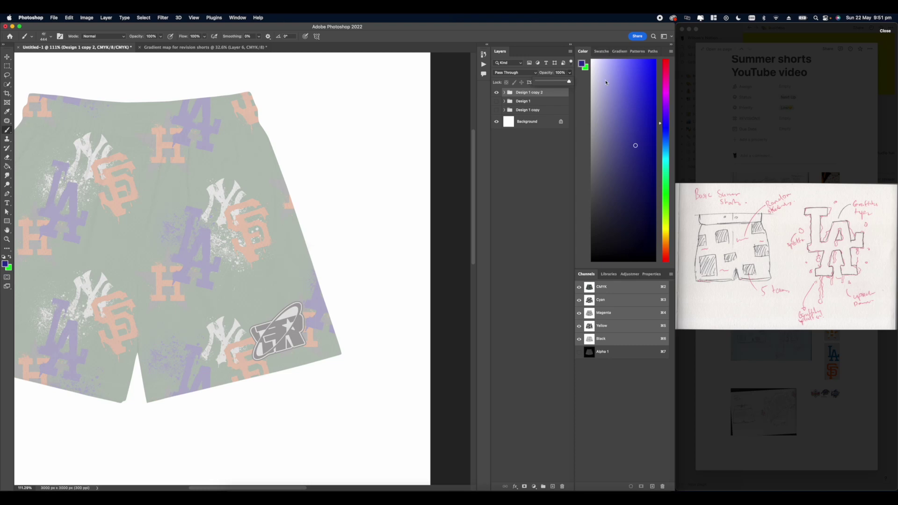
Step: Close the enlarged sketch and examine the green team-logo shorts design in close-up and as a whole, checking its design groups
{"action": "left_click", "coordinate": [781, 184]}
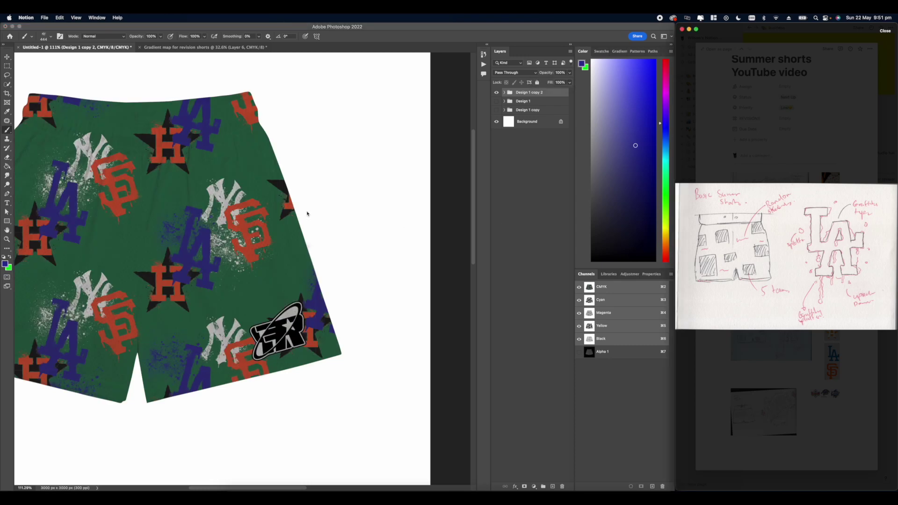
{"action": "key", "text": "Escape"}
{"action": "scroll", "coordinate": [307, 214], "scroll_direction": "down", "scroll_amount": 2}
{"action": "left_click", "coordinate": [519, 92]}
{"action": "scroll", "coordinate": [252, 213], "scroll_direction": "down", "scroll_amount": 8}
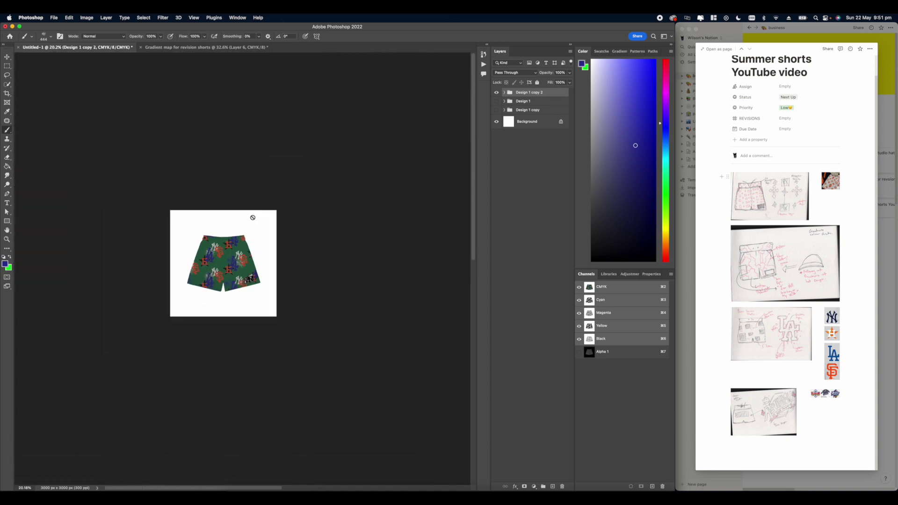
{"action": "scroll", "coordinate": [252, 217], "scroll_direction": "up", "scroll_amount": 10}
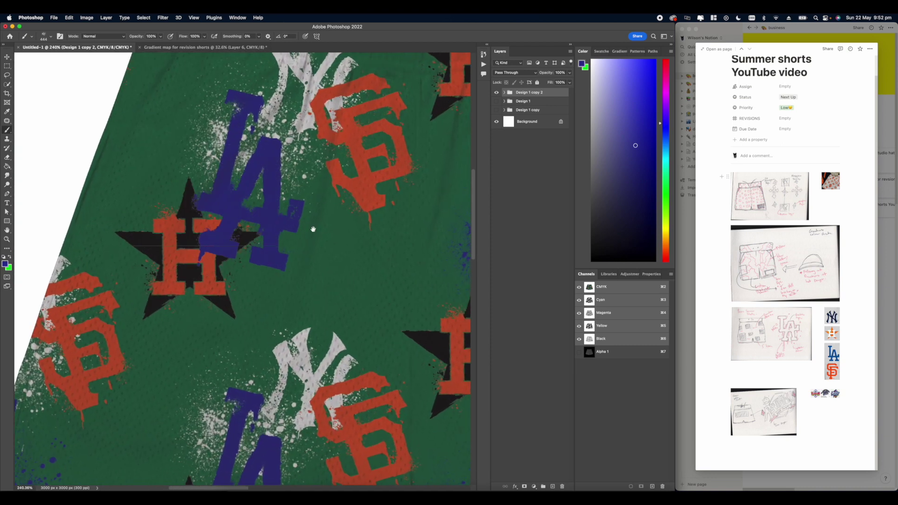
{"action": "scroll", "coordinate": [320, 229], "scroll_direction": "down", "scroll_amount": 10}
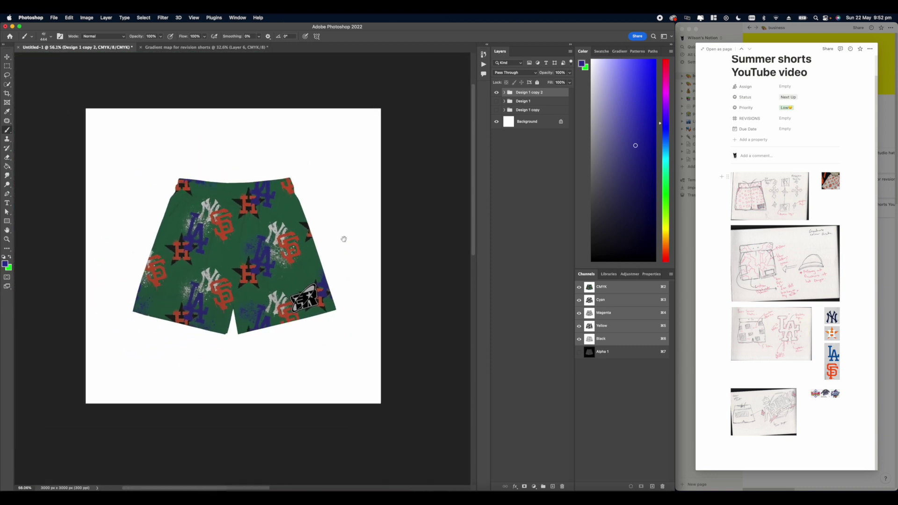
{"action": "left_click_drag", "start_coordinate": [343, 239], "coordinate": [372, 221]}
{"action": "left_click", "coordinate": [496, 92]}
{"action": "left_click", "coordinate": [496, 109]}
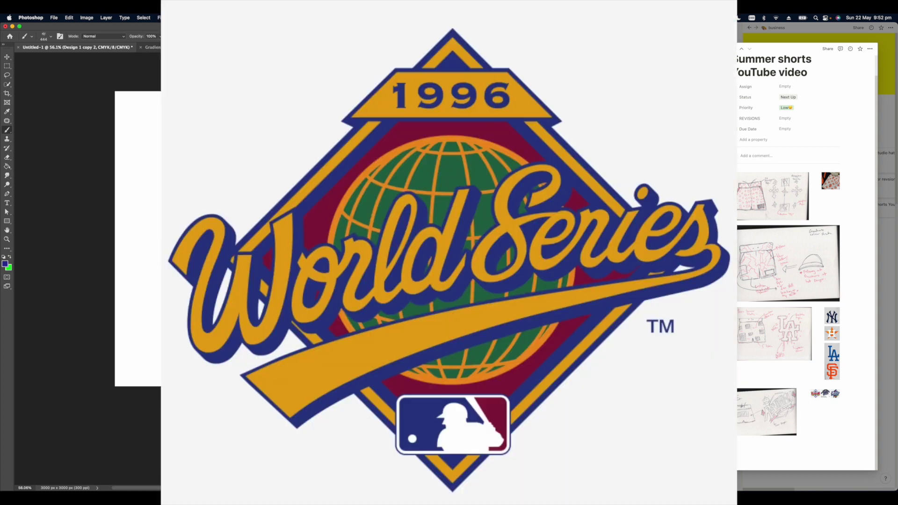
{"action": "scroll", "coordinate": [319, 266], "scroll_direction": "up", "scroll_amount": 5}
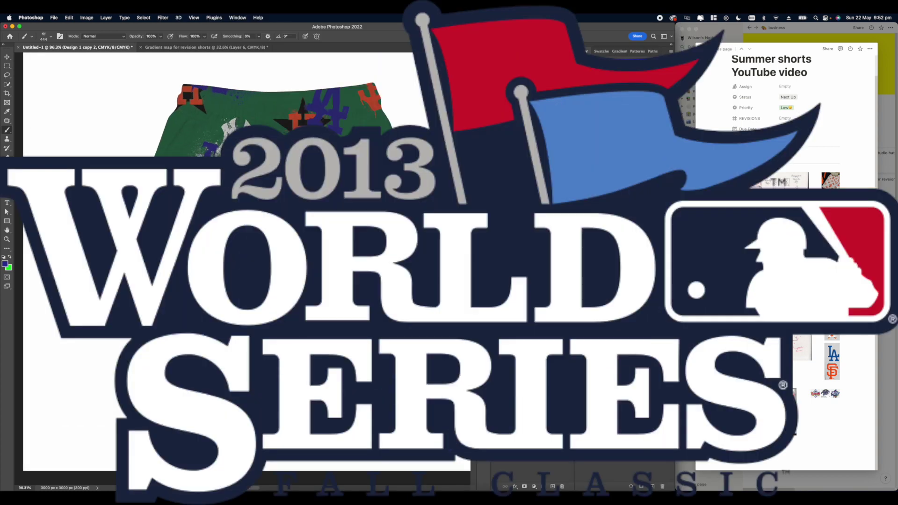
{"action": "scroll", "coordinate": [341, 234], "scroll_direction": "right", "scroll_amount": 2}
{"action": "scroll", "coordinate": [341, 234], "scroll_direction": "down", "scroll_amount": 1}
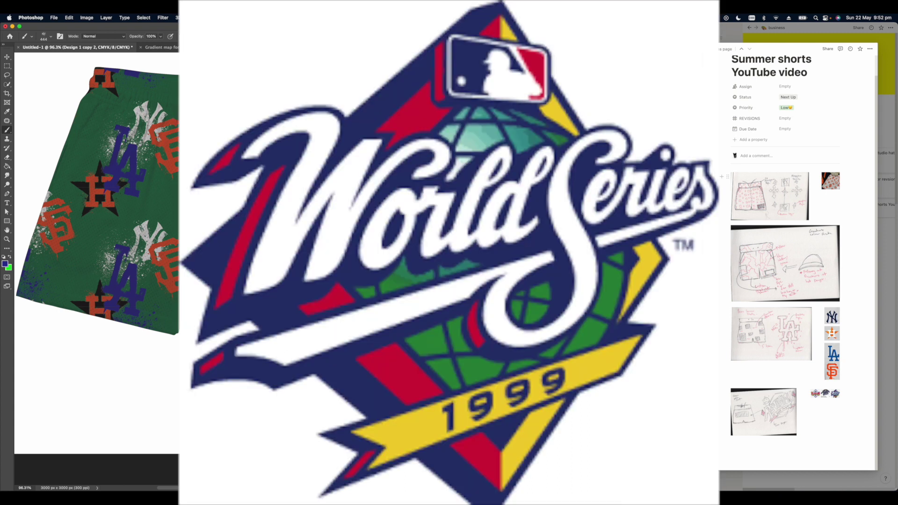
{"action": "scroll", "coordinate": [341, 234], "scroll_direction": "down", "scroll_amount": 4}
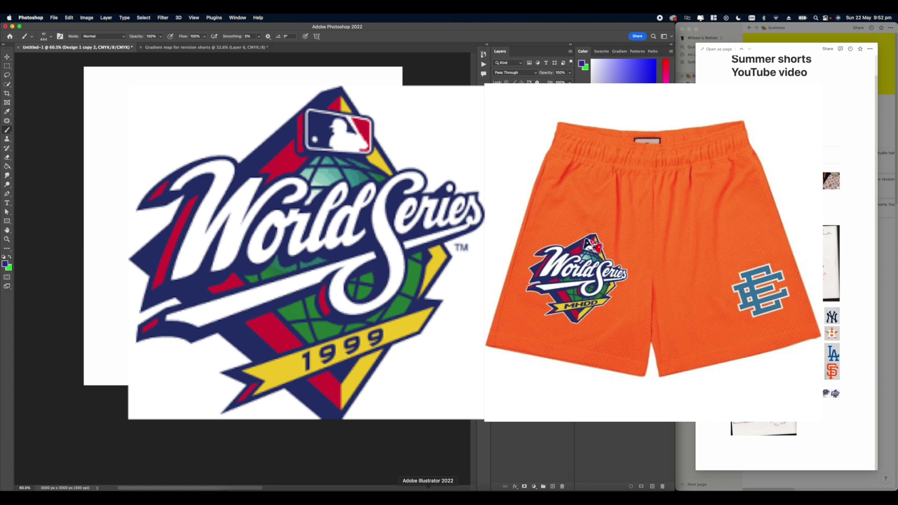
Step: Switch to Illustrator, bring up the Revision Shorts document and hide Layer 2 and Layer 1
{"action": "left_click", "coordinate": [428, 497]}
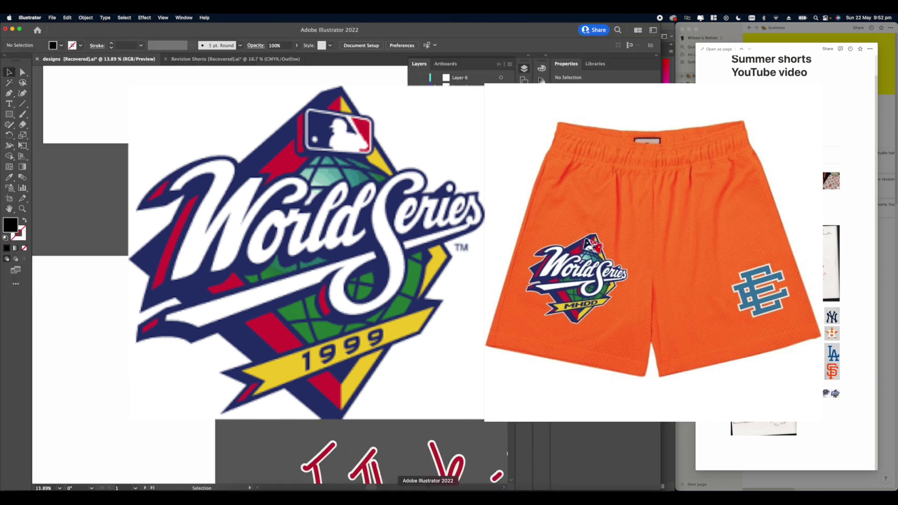
{"action": "left_click", "coordinate": [232, 59]}
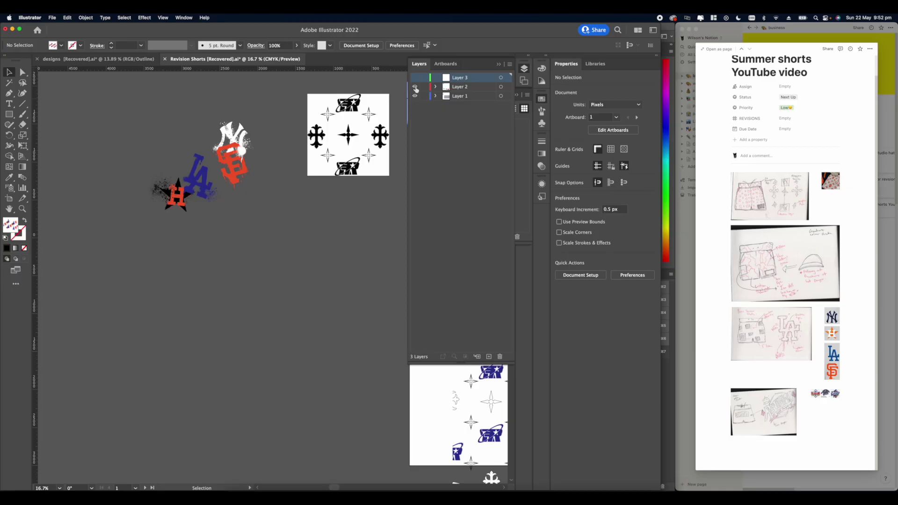
{"action": "left_click", "coordinate": [415, 87]}
{"action": "left_click", "coordinate": [415, 96]}
Step: Add a new layer above Layer 3 in the Revision Shorts document, with the artwork shown in Preview mode
{"action": "key", "text": "super+y"}
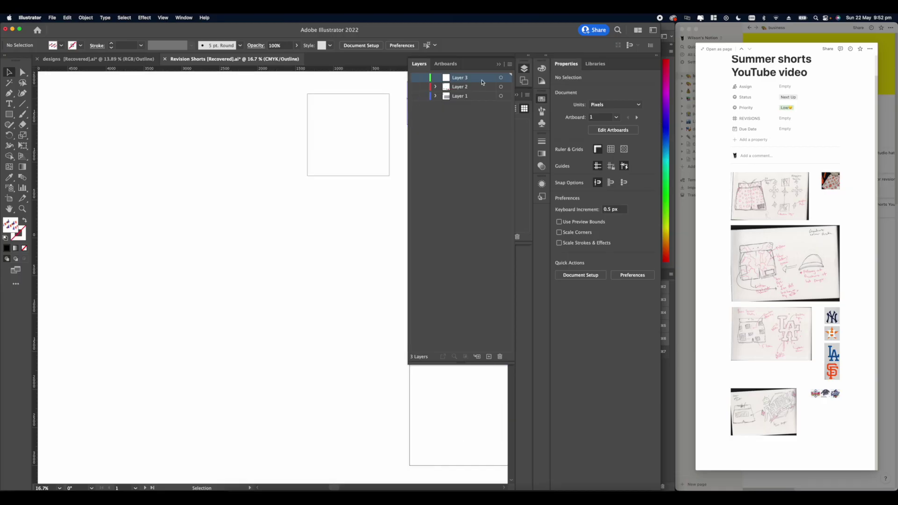
{"action": "scroll", "coordinate": [200, 193], "scroll_direction": "down", "scroll_amount": 5}
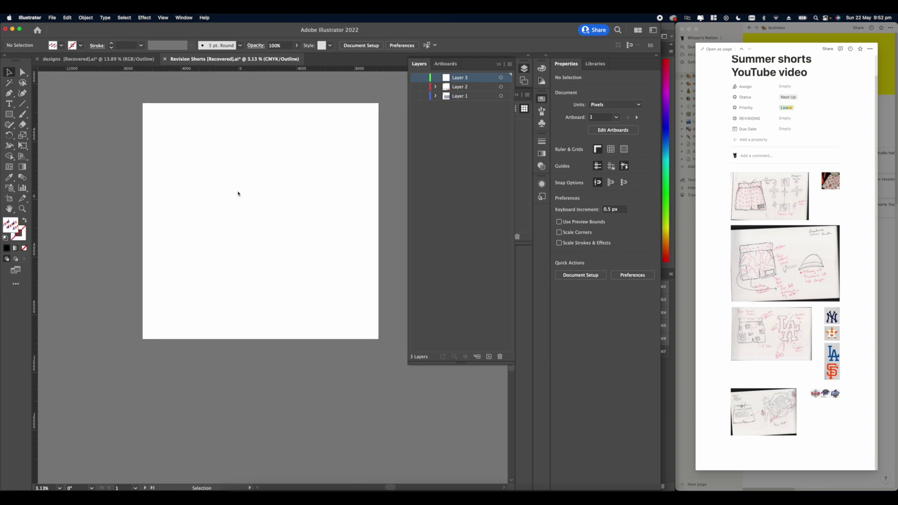
{"action": "scroll", "coordinate": [239, 193], "scroll_direction": "up", "scroll_amount": 3}
{"action": "scroll", "coordinate": [189, 217], "scroll_direction": "up", "scroll_amount": 3}
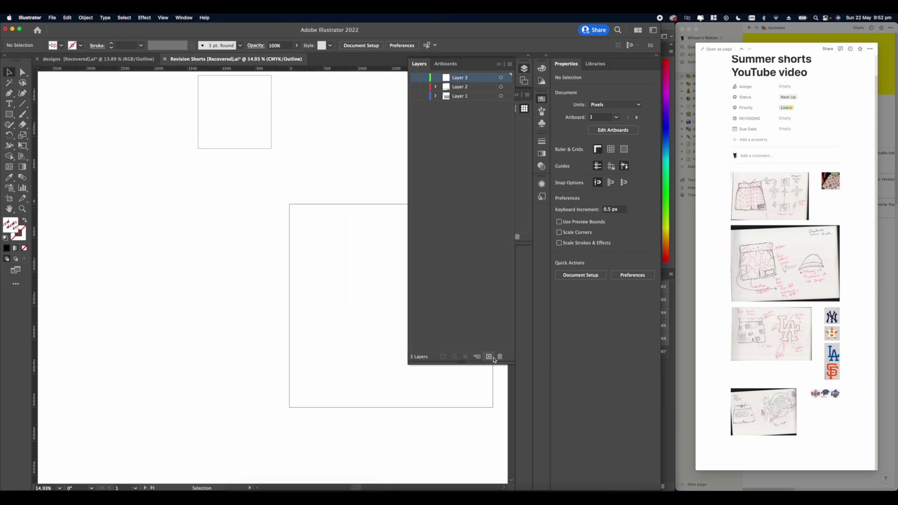
{"action": "left_click", "coordinate": [493, 358]}
{"action": "key", "text": "super+y"}
{"action": "scroll", "coordinate": [306, 123], "scroll_direction": "down", "scroll_amount": 2}
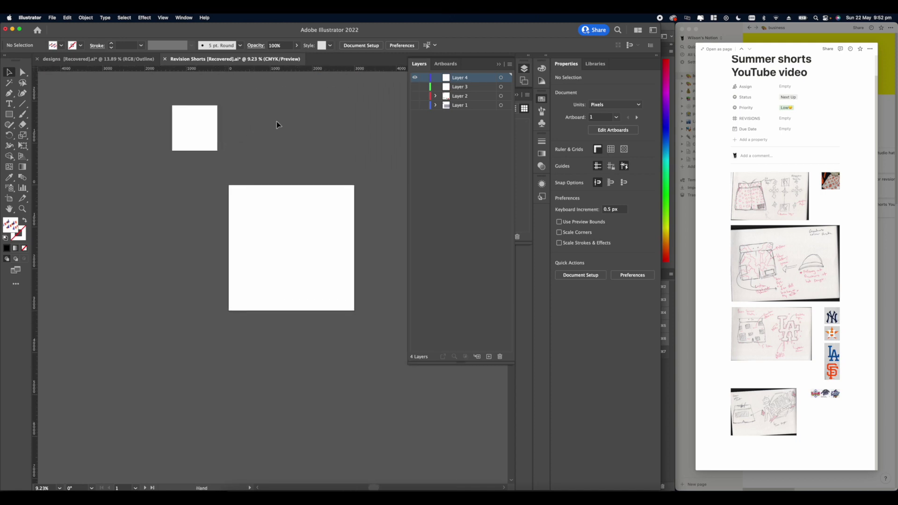
{"action": "scroll", "coordinate": [271, 193], "scroll_direction": "right", "scroll_amount": 2}
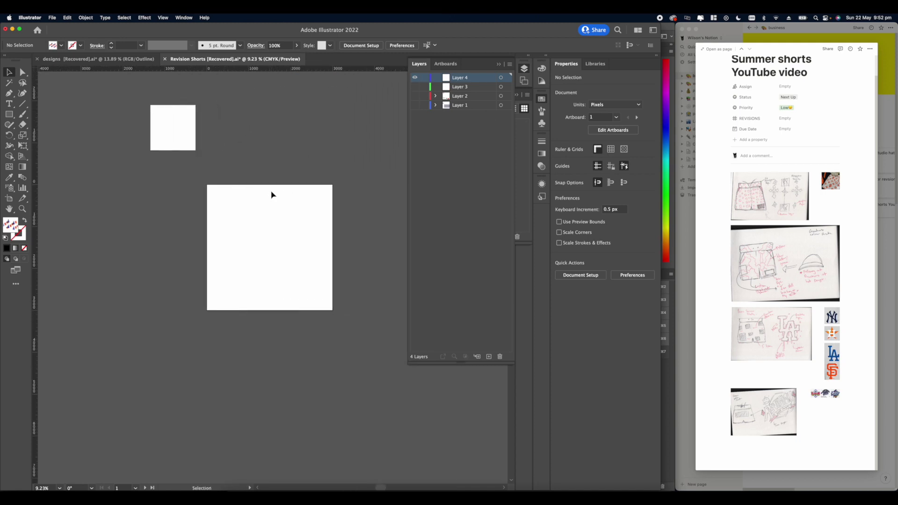
Step: Enlarge the patch shorts sketch in Notion as reference and set the REVISION text's font to Antilles in Illustrator
{"action": "left_click", "coordinate": [796, 373]}
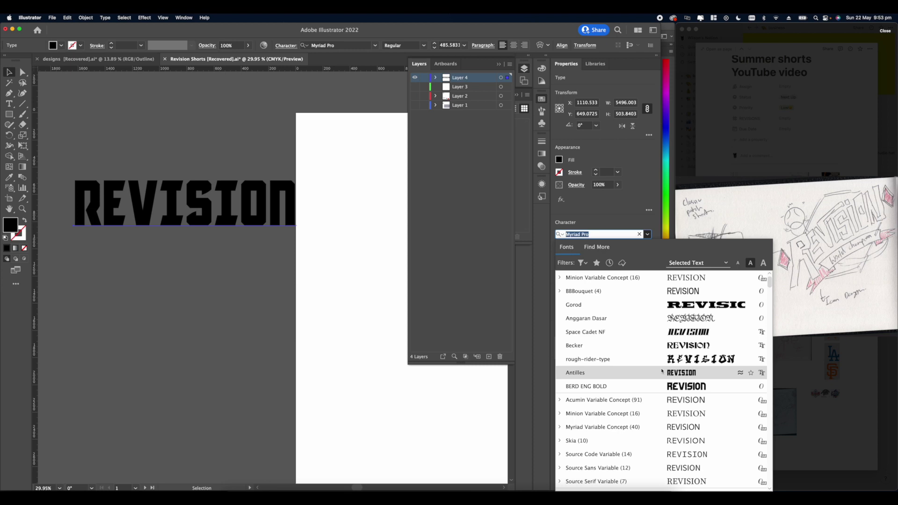
{"action": "left_click", "coordinate": [609, 373]}
{"action": "left_click", "coordinate": [217, 288]}
Step: Duplicate the REVISION text and place the copy on the empty canvas beside the artboard
{"action": "scroll", "coordinate": [234, 280], "scroll_direction": "down", "scroll_amount": 5}
{"action": "left_click_drag", "start_coordinate": [229, 234], "coordinate": [241, 214]}
{"action": "scroll", "coordinate": [214, 274], "scroll_direction": "up", "scroll_amount": 4}
{"action": "left_click", "coordinate": [239, 310]}
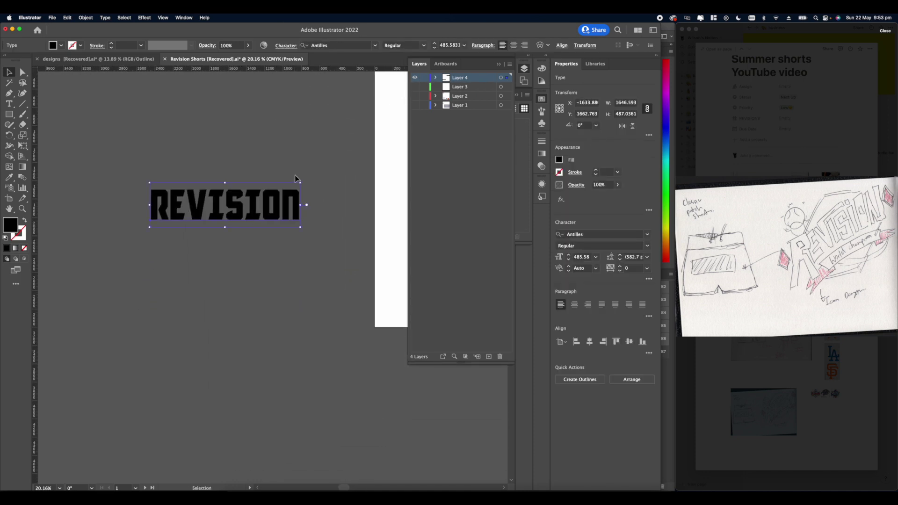
Step: Enlarge the copied REVISION text proportionally to about 2002 px wide and convert it to outlines
{"action": "left_click_drag", "start_coordinate": [303, 183], "coordinate": [335, 174]}
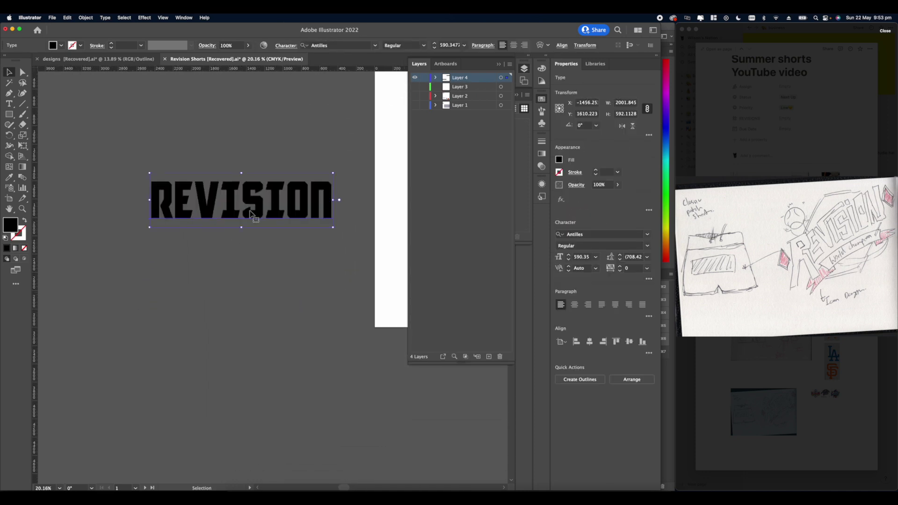
{"action": "right_click", "coordinate": [239, 209]}
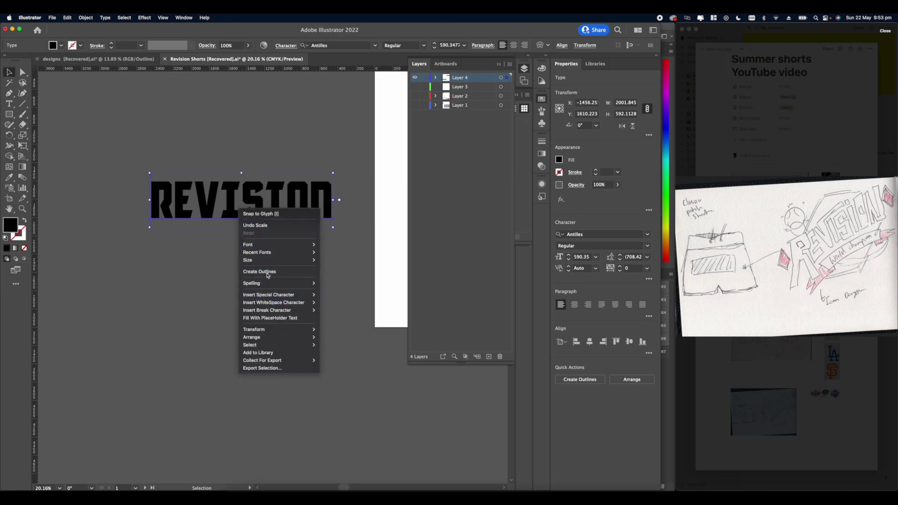
{"action": "left_click", "coordinate": [144, 285]}
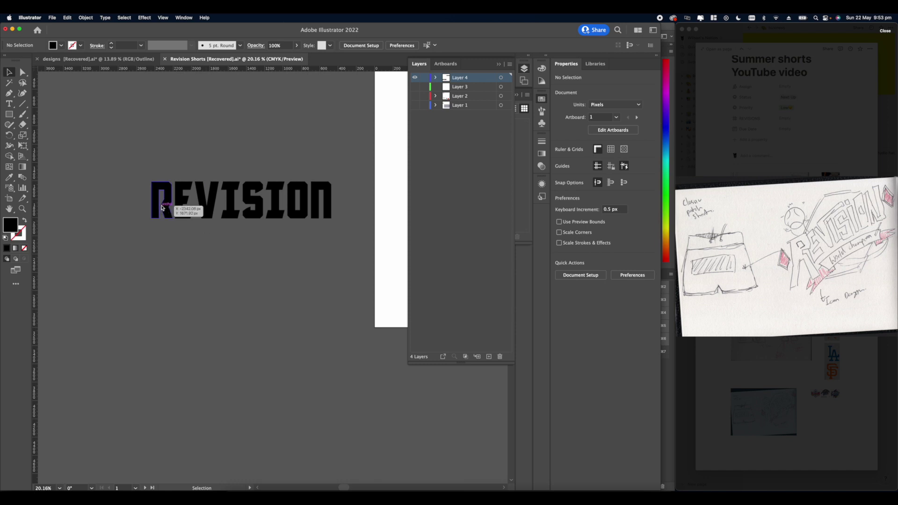
Step: Enlarge only the letter R of the outlined REVISION to about 445 × 760 px, keeping its top level with the other letters
{"action": "scroll", "coordinate": [164, 205], "scroll_direction": "up", "scroll_amount": 3}
{"action": "left_click", "coordinate": [177, 208]}
{"action": "left_click", "coordinate": [179, 209]}
{"action": "scroll", "coordinate": [178, 208], "scroll_direction": "up", "scroll_amount": 2}
{"action": "left_click", "coordinate": [182, 211]}
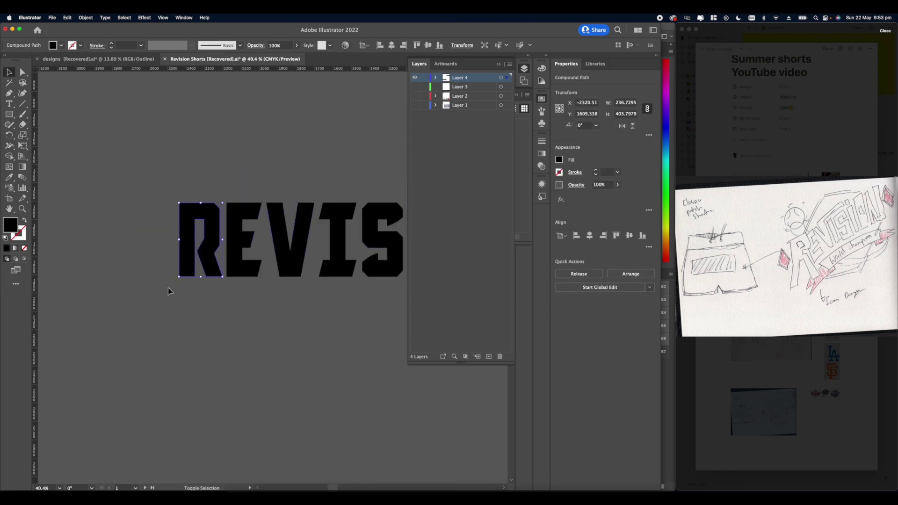
{"action": "left_click_drag", "start_coordinate": [178, 279], "coordinate": [127, 365]}
{"action": "scroll", "coordinate": [208, 312], "scroll_direction": "down", "scroll_amount": 3}
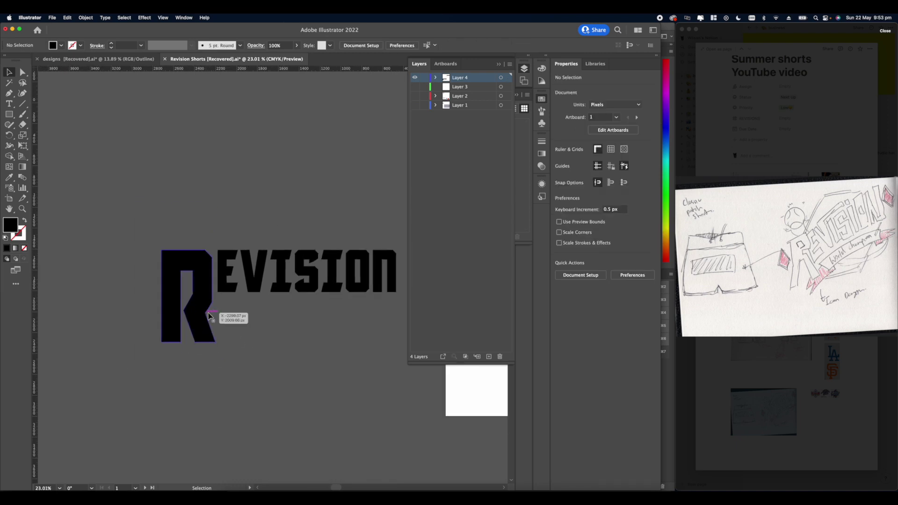
{"action": "left_click_drag", "start_coordinate": [216, 343], "coordinate": [212, 330]}
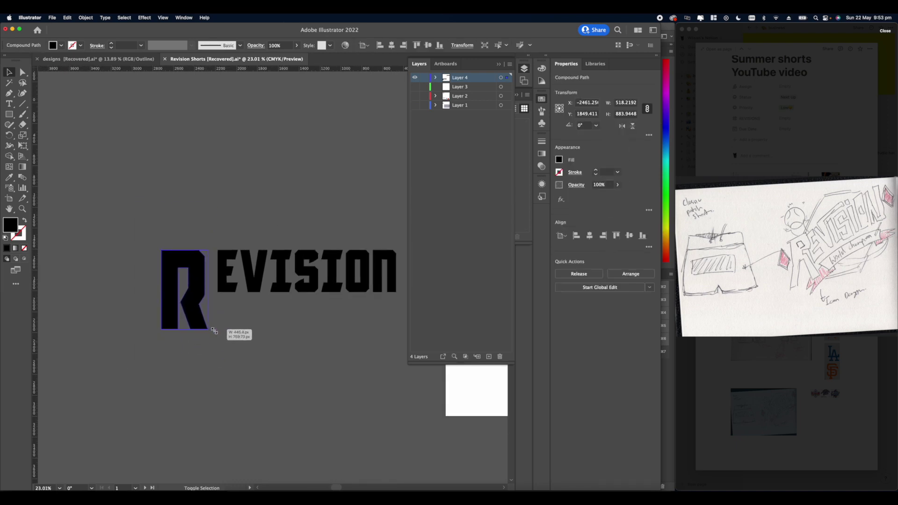
Step: Close the gap between the enlarged R and the letters EVISION, and group the whole word
{"action": "scroll", "coordinate": [204, 306], "scroll_direction": "up", "scroll_amount": 3}
{"action": "left_click_drag", "start_coordinate": [200, 281], "coordinate": [196, 258]}
{"action": "left_click", "coordinate": [273, 326]}
{"action": "scroll", "coordinate": [257, 315], "scroll_direction": "down", "scroll_amount": 5}
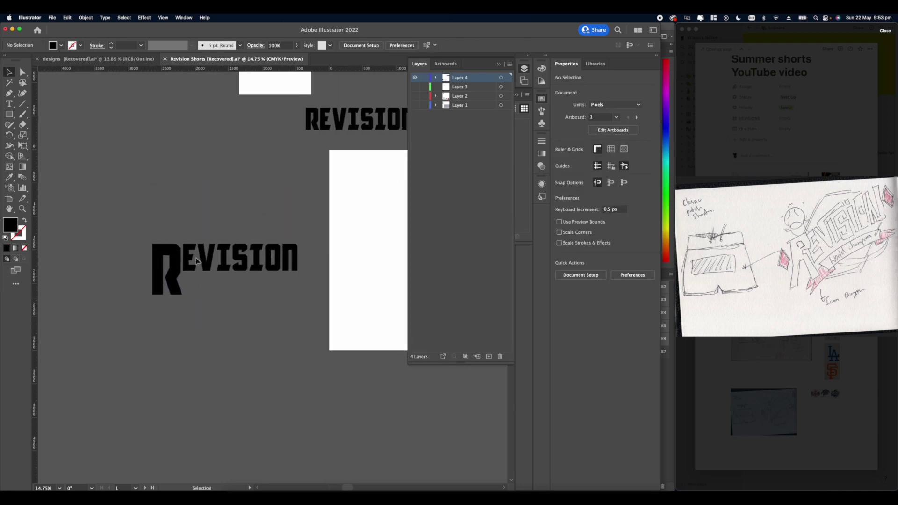
{"action": "left_click_drag", "start_coordinate": [323, 314], "coordinate": [322, 314]}
{"action": "left_click", "coordinate": [279, 346]}
{"action": "scroll", "coordinate": [279, 323], "scroll_direction": "up", "scroll_amount": 1}
{"action": "scroll", "coordinate": [267, 267], "scroll_direction": "up", "scroll_amount": 1}
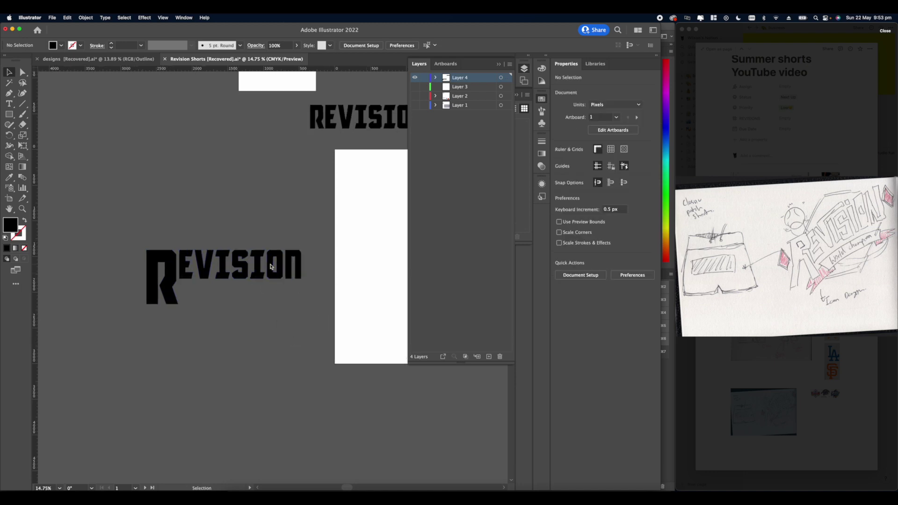
Step: Warp the REVISION group with the Arch style at 35% horizontal bend and -30% horizontal distortion
{"action": "left_click", "coordinate": [268, 267]}
{"action": "left_click", "coordinate": [144, 18]}
{"action": "mouse_move", "coordinate": [155, 136]}
{"action": "left_click", "coordinate": [250, 139]}
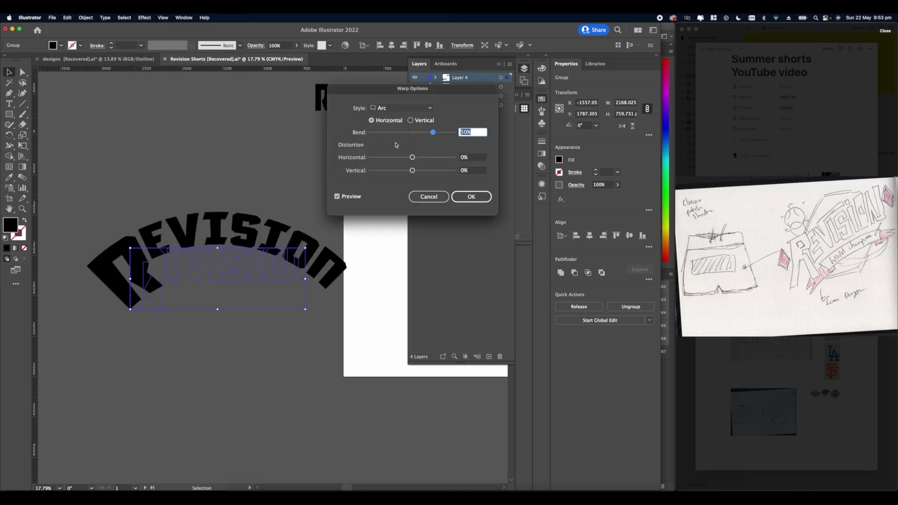
{"action": "left_click", "coordinate": [406, 108]}
{"action": "left_click", "coordinate": [400, 155]}
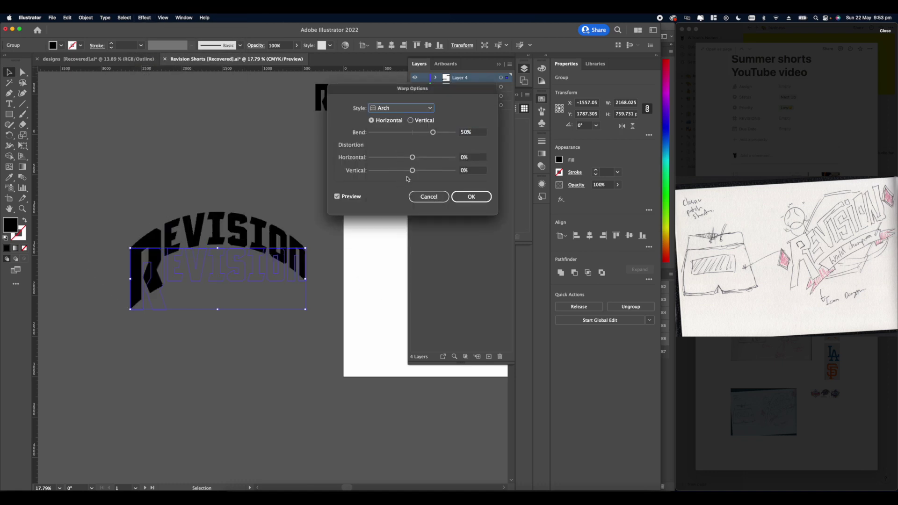
{"action": "left_click_drag", "start_coordinate": [412, 158], "coordinate": [397, 160]}
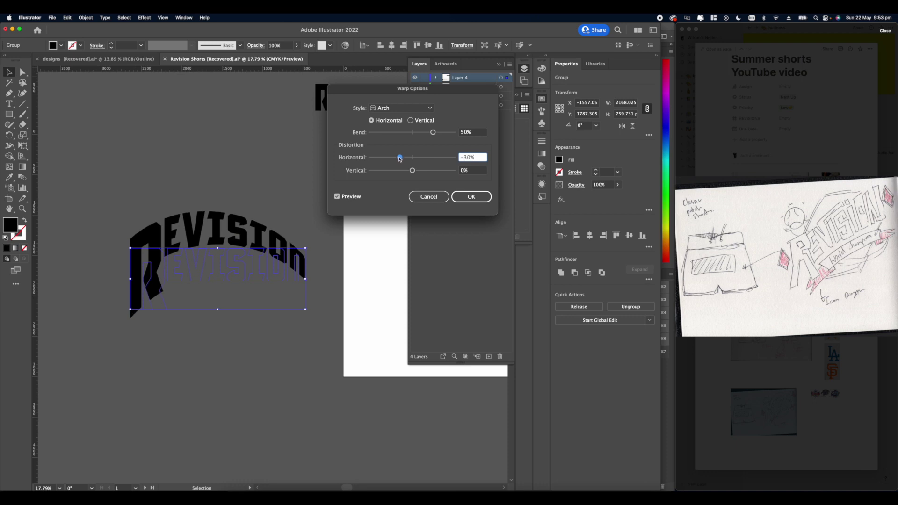
{"action": "left_click_drag", "start_coordinate": [430, 136], "coordinate": [428, 136]}
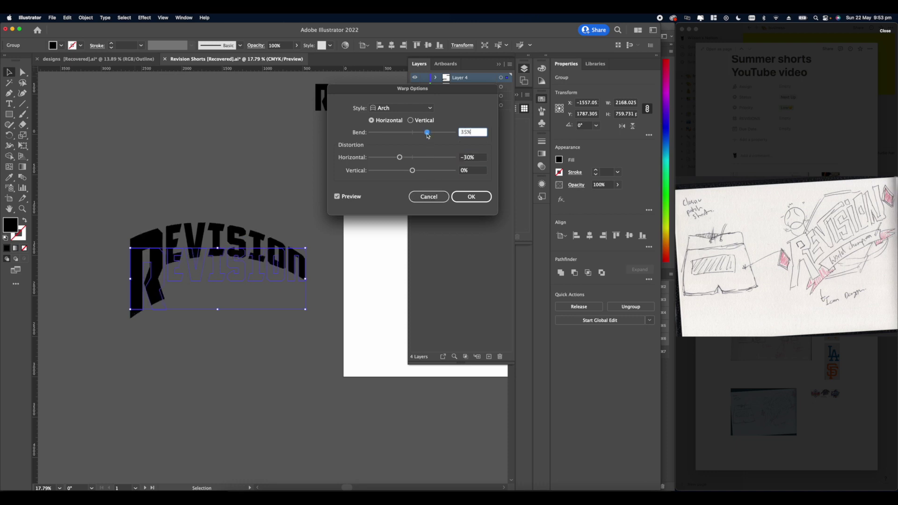
{"action": "left_click", "coordinate": [461, 197]}
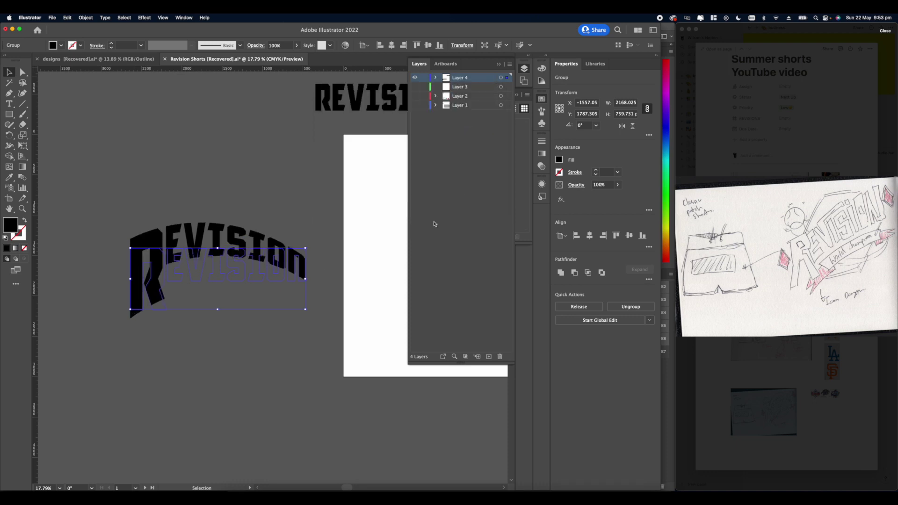
Step: Rotate the arched REVISION wordmark counterclockwise by about 14° so it slants upward
{"action": "left_click_drag", "start_coordinate": [307, 247], "coordinate": [299, 226]}
{"action": "left_click", "coordinate": [317, 237]}
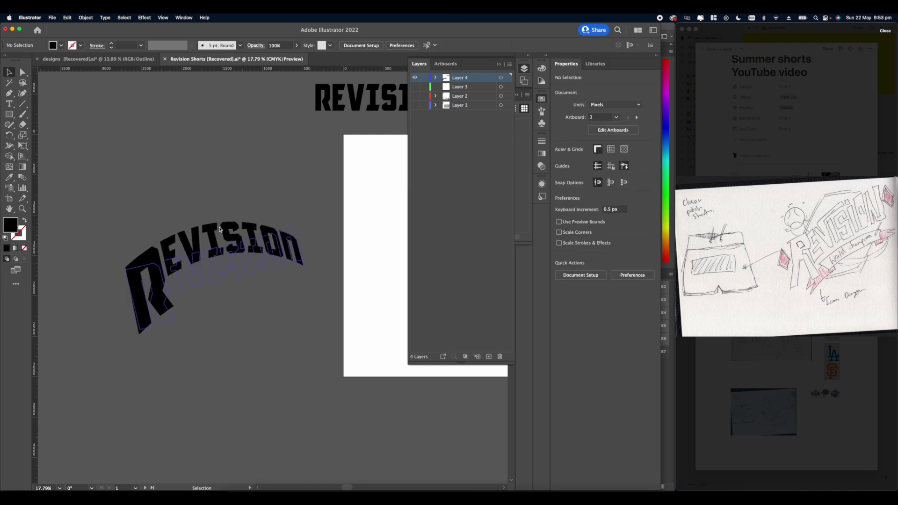
{"action": "scroll", "coordinate": [317, 237], "scroll_direction": "up", "scroll_amount": 2}
{"action": "left_click_drag", "start_coordinate": [166, 305], "coordinate": [246, 331]}
{"action": "left_click", "coordinate": [251, 248]}
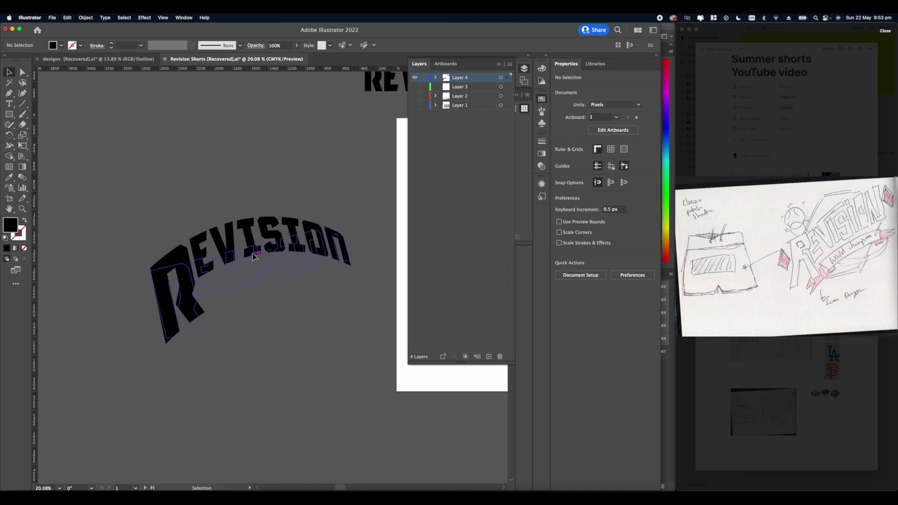
Step: Expand the appearance of the warped REVISION group into editable letter shapes
{"action": "right_click", "coordinate": [239, 250]}
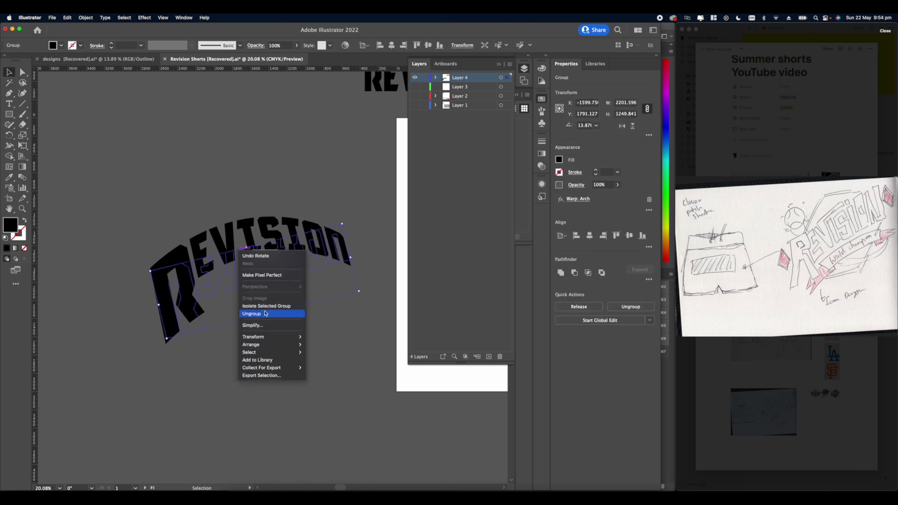
{"action": "left_click", "coordinate": [245, 249]}
{"action": "left_click", "coordinate": [85, 18]}
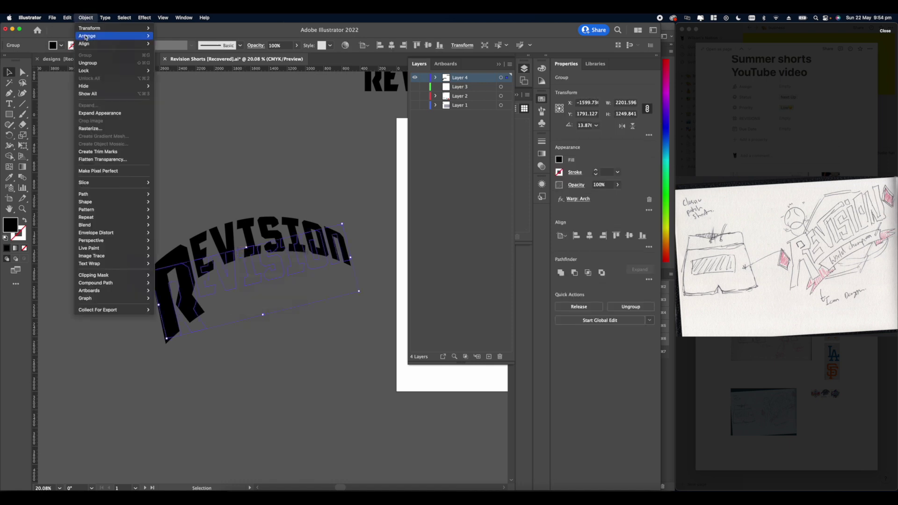
{"action": "left_click", "coordinate": [99, 113]}
{"action": "left_click", "coordinate": [210, 254]}
{"action": "scroll", "coordinate": [210, 254], "scroll_direction": "up", "scroll_amount": 3}
{"action": "scroll", "coordinate": [210, 254], "scroll_direction": "down", "scroll_amount": 3}
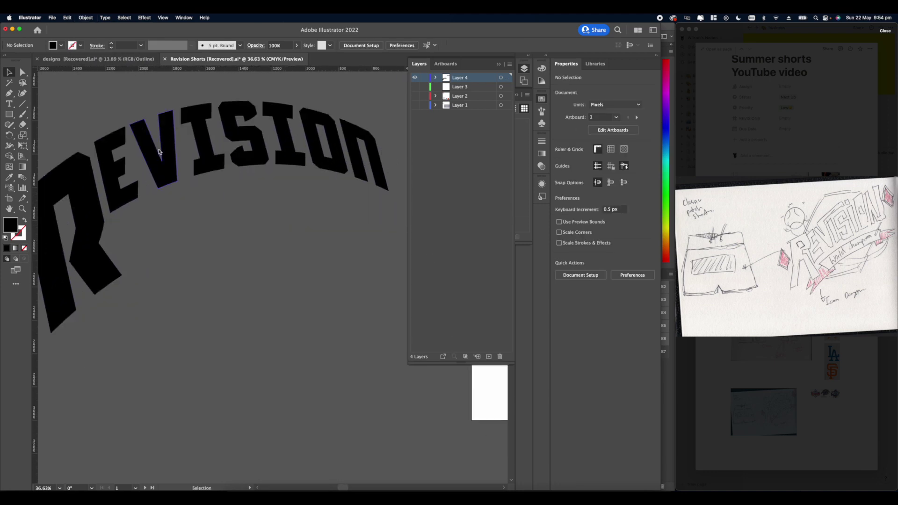
Step: Open the recent NEBULA DISPLAY Illustrator file containing the star and symbol artwork
{"action": "scroll", "coordinate": [177, 203], "scroll_direction": "up", "scroll_amount": 3}
{"action": "scroll", "coordinate": [229, 163], "scroll_direction": "right", "scroll_amount": 2}
{"action": "scroll", "coordinate": [229, 173], "scroll_direction": "down", "scroll_amount": 3}
{"action": "left_click_drag", "start_coordinate": [227, 171], "coordinate": [228, 187]}
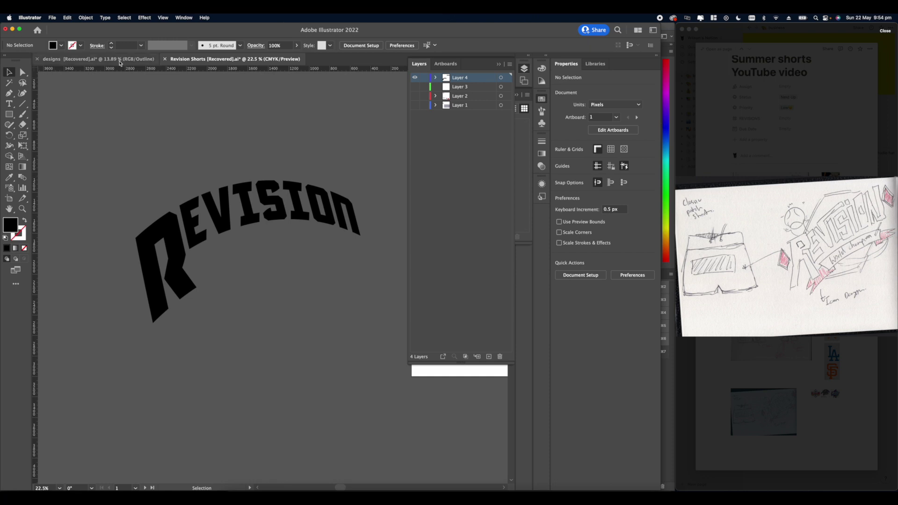
{"action": "left_click", "coordinate": [52, 17]}
{"action": "mouse_move", "coordinate": [107, 51]}
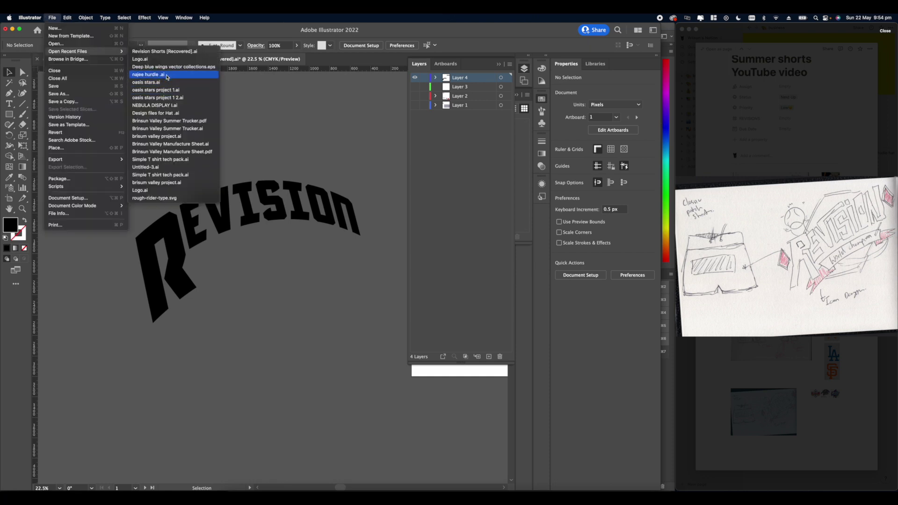
{"action": "left_click", "coordinate": [154, 105]}
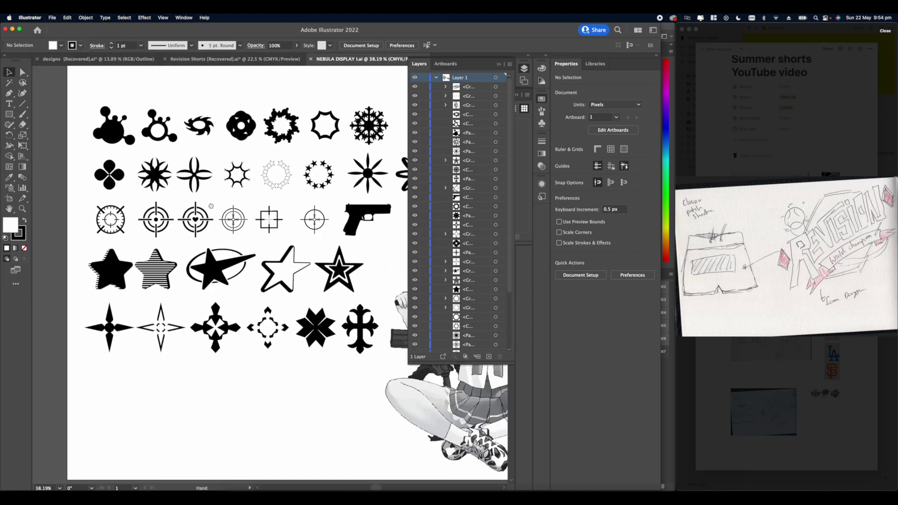
Step: Copy the black five-pointed star with the inner star outline from the symbol sheet into the Revision Shorts document
{"action": "left_click_drag", "start_coordinate": [255, 254], "coordinate": [196, 240]}
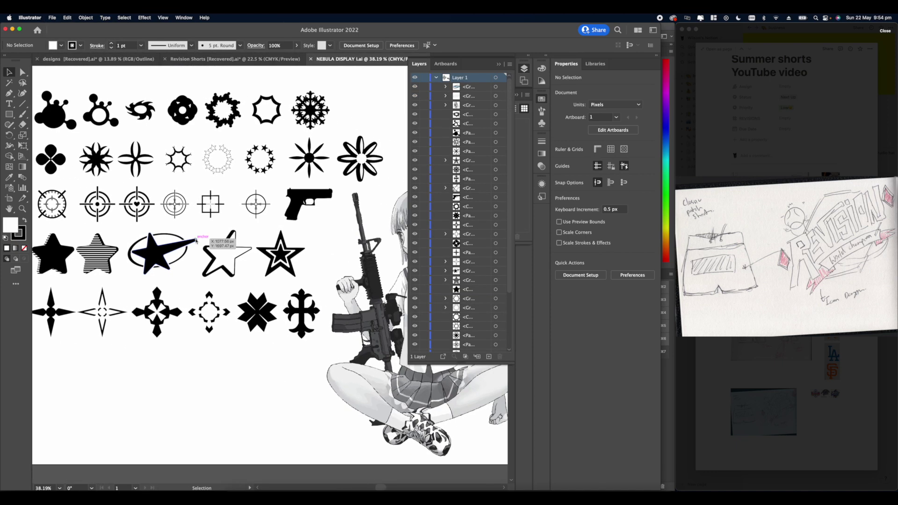
{"action": "left_click", "coordinate": [274, 239]}
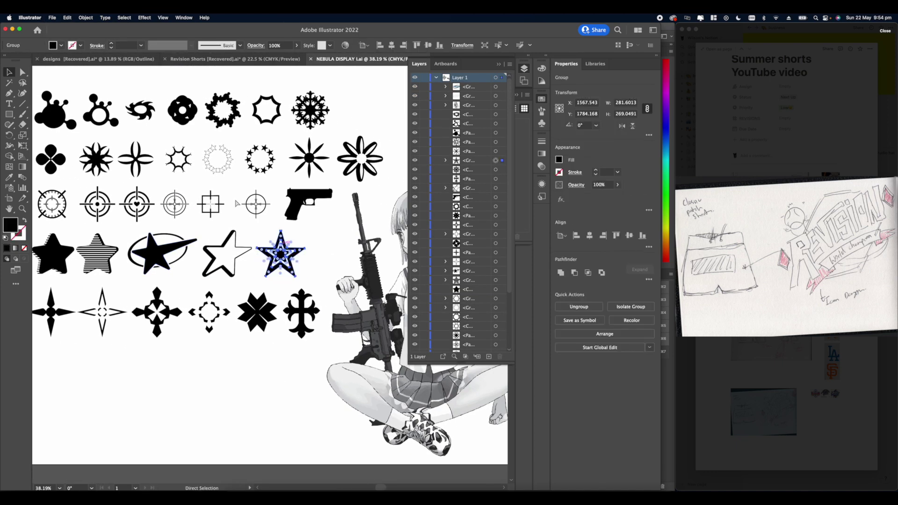
{"action": "left_click", "coordinate": [215, 59]}
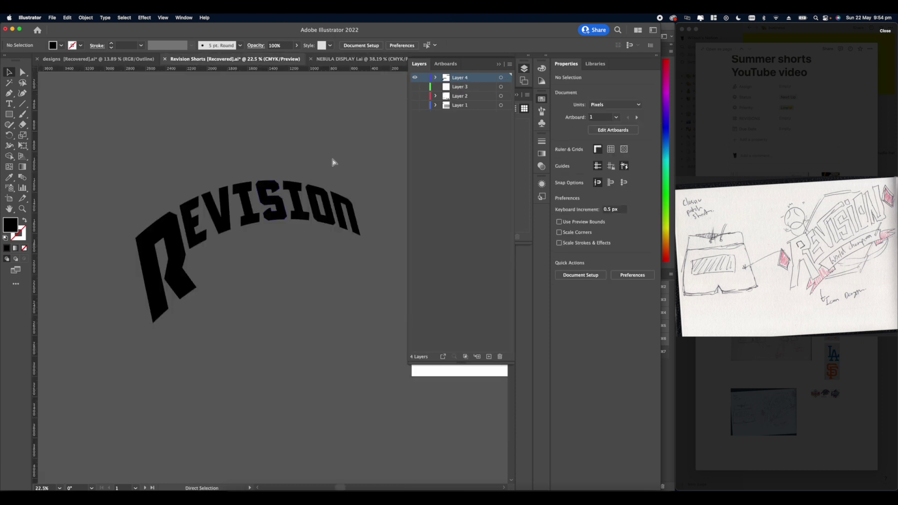
{"action": "key", "text": "super+v"}
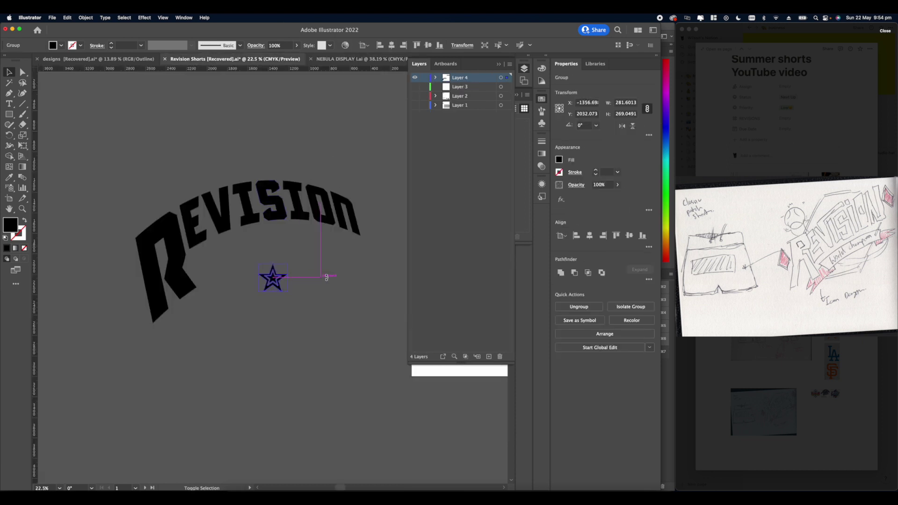
Step: Enlarge the pasted star to about 791 × 756 px, place it over the last letters of REVISION, and send it to the back
{"action": "left_click_drag", "start_coordinate": [288, 278], "coordinate": [340, 281]}
{"action": "left_click_drag", "start_coordinate": [303, 274], "coordinate": [346, 197]}
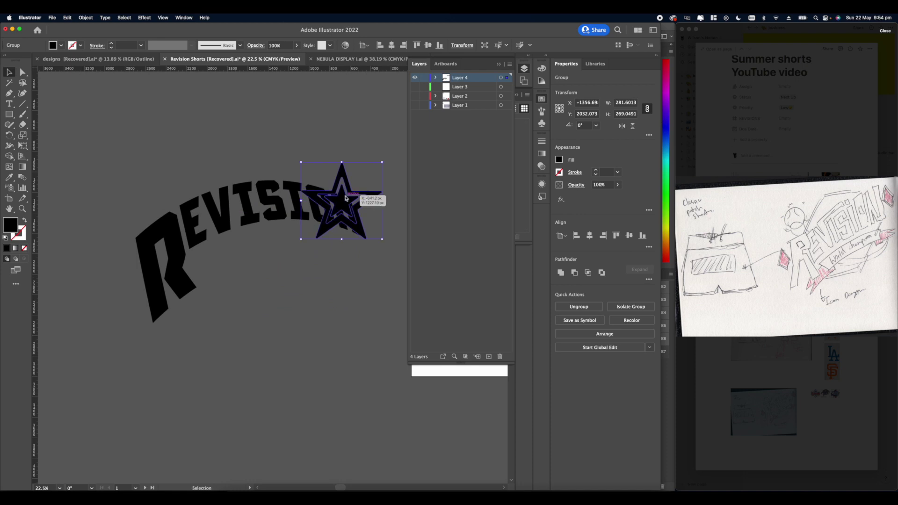
{"action": "right_click", "coordinate": [346, 198]}
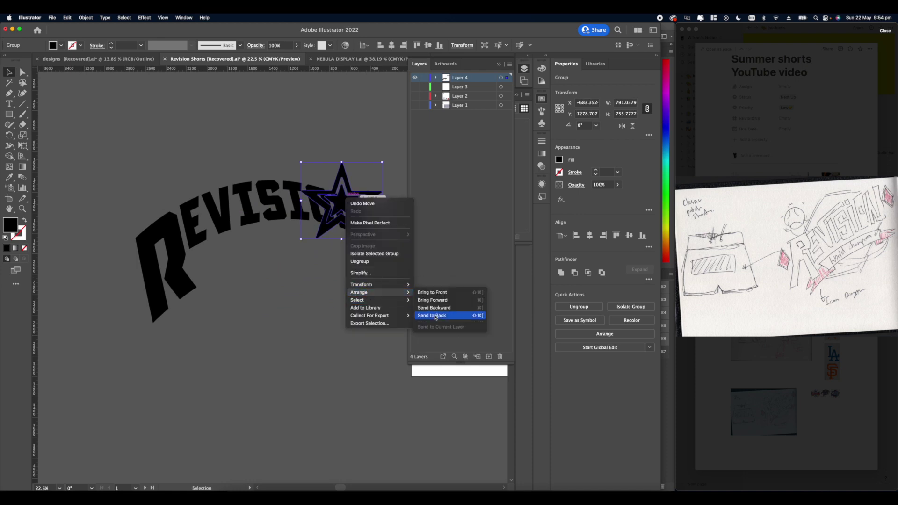
{"action": "left_click", "coordinate": [435, 316]}
{"action": "left_click", "coordinate": [397, 286]}
{"action": "scroll", "coordinate": [391, 197], "scroll_direction": "up", "scroll_amount": 5}
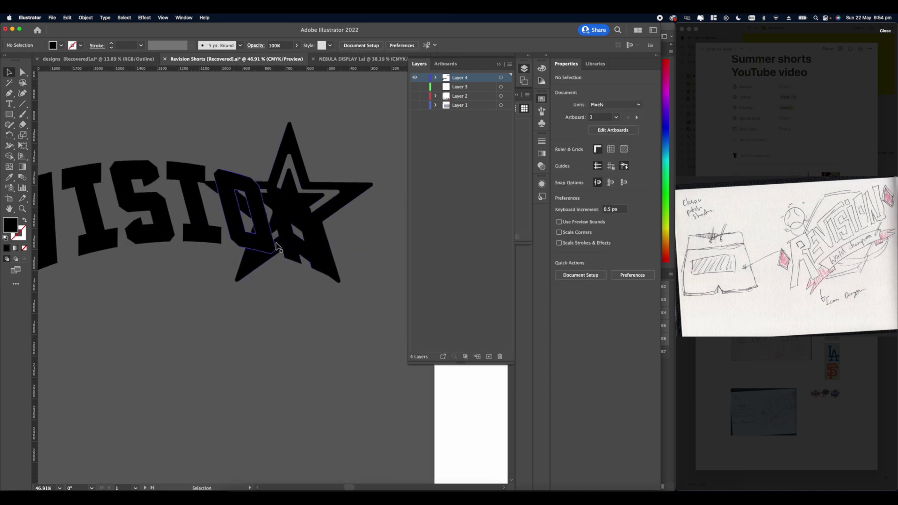
{"action": "scroll", "coordinate": [311, 189], "scroll_direction": "down", "scroll_amount": 3}
{"action": "scroll", "coordinate": [316, 187], "scroll_direction": "up", "scroll_amount": 2}
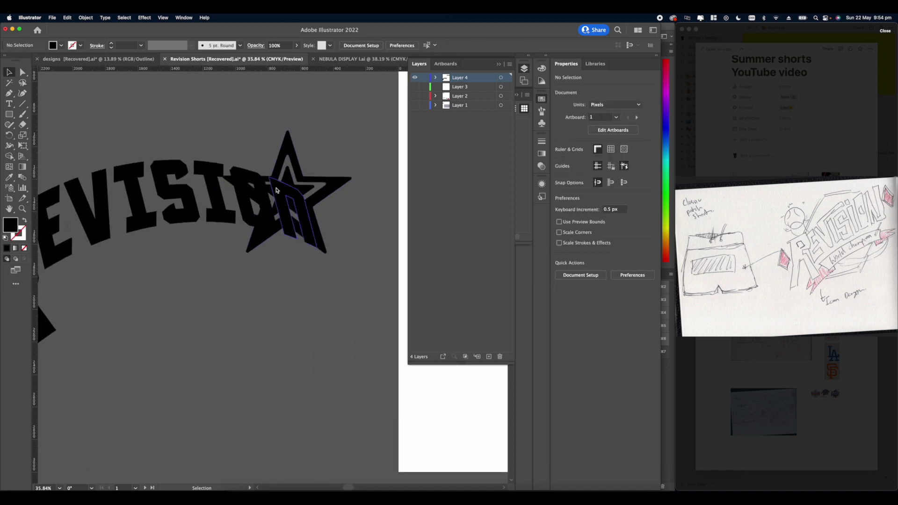
{"action": "left_click", "coordinate": [318, 187]}
{"action": "left_click", "coordinate": [350, 220]}
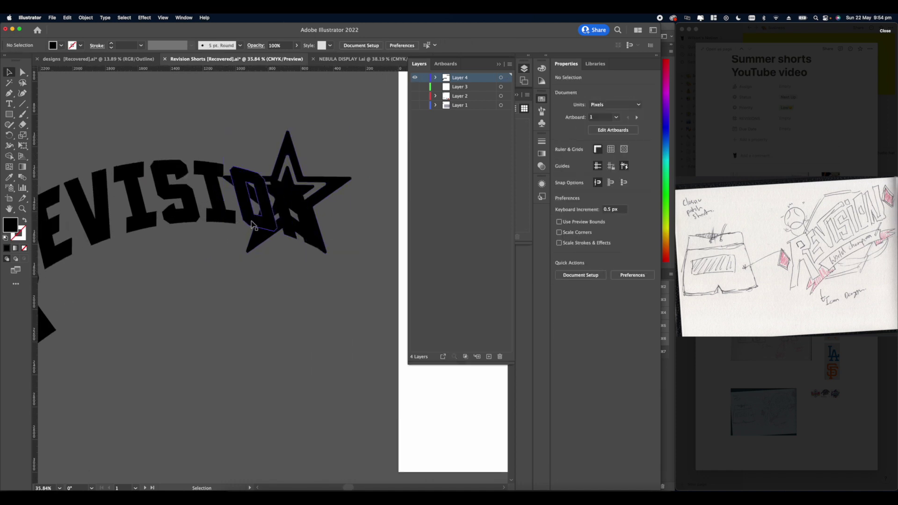
{"action": "left_click", "coordinate": [290, 168]}
{"action": "left_click", "coordinate": [231, 216]}
{"action": "left_click_drag", "start_coordinate": [189, 242], "coordinate": [270, 221]}
{"action": "scroll", "coordinate": [366, 158], "scroll_direction": "down", "scroll_amount": 2}
Step: Rotate the star at the end of the wordmark clockwise by about 13°
{"action": "left_click", "coordinate": [393, 159]}
{"action": "right_click", "coordinate": [388, 158]}
{"action": "left_click", "coordinate": [300, 218]}
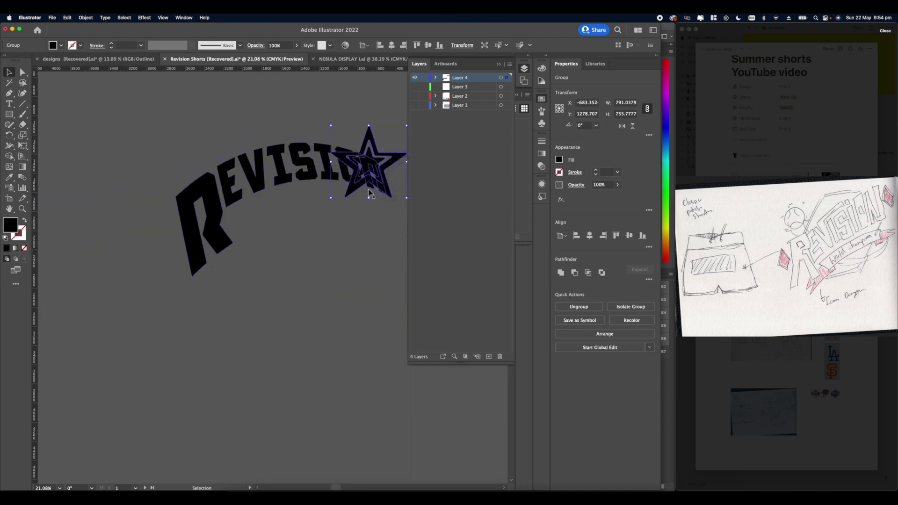
{"action": "scroll", "coordinate": [357, 190], "scroll_direction": "up", "scroll_amount": 2}
{"action": "left_click_drag", "start_coordinate": [277, 123], "coordinate": [288, 137]}
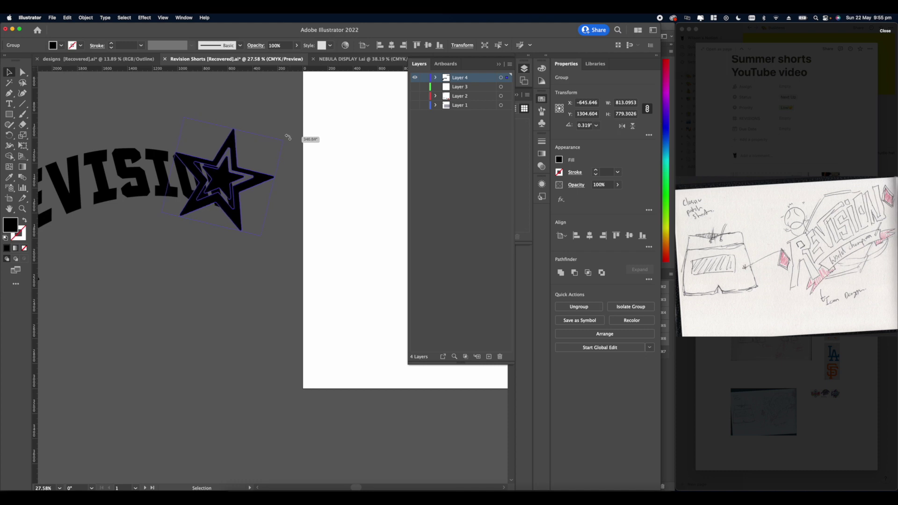
{"action": "left_click", "coordinate": [280, 167]}
Step: Try to offset the REVISION wordmark's paths outward by 20 px with miter joins, and undo the offset
{"action": "scroll", "coordinate": [277, 169], "scroll_direction": "down", "scroll_amount": 6}
{"action": "scroll", "coordinate": [270, 173], "scroll_direction": "up", "scroll_amount": 7}
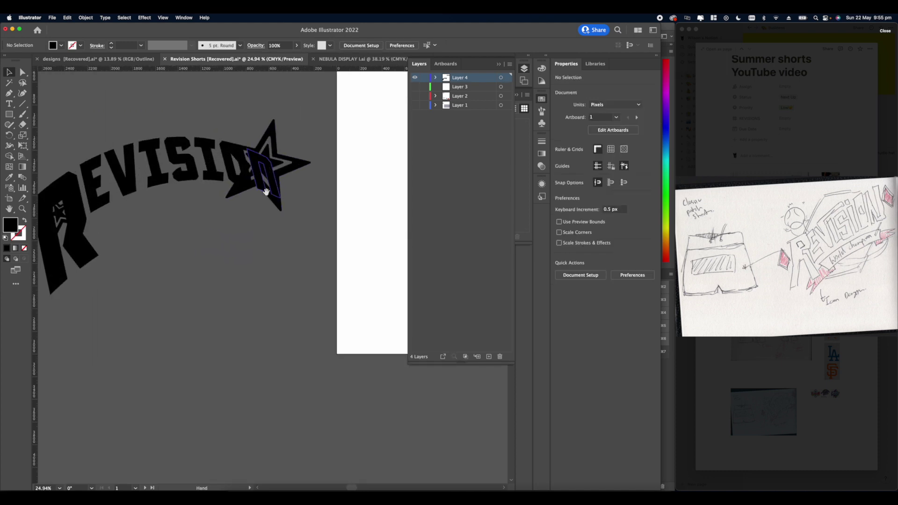
{"action": "scroll", "coordinate": [256, 220], "scroll_direction": "up", "scroll_amount": 1}
{"action": "left_click", "coordinate": [248, 201]}
{"action": "scroll", "coordinate": [274, 158], "scroll_direction": "up", "scroll_amount": 3}
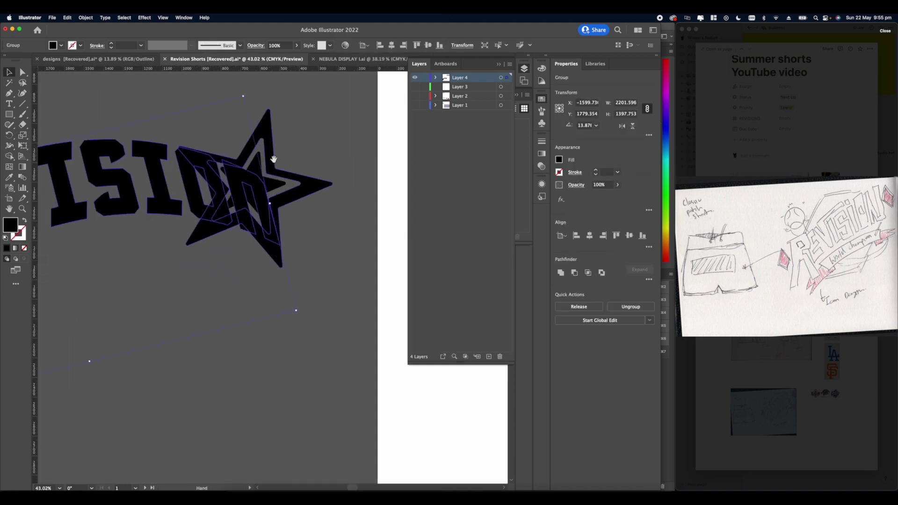
{"action": "left_click_drag", "start_coordinate": [271, 159], "coordinate": [262, 194]}
{"action": "scroll", "coordinate": [227, 158], "scroll_direction": "up", "scroll_amount": 2}
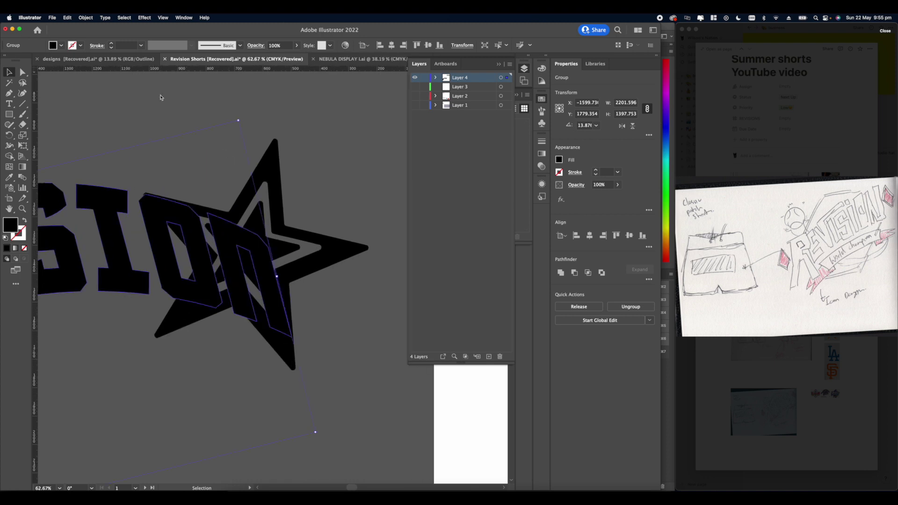
{"action": "left_click", "coordinate": [86, 18]}
{"action": "mouse_move", "coordinate": [113, 193]}
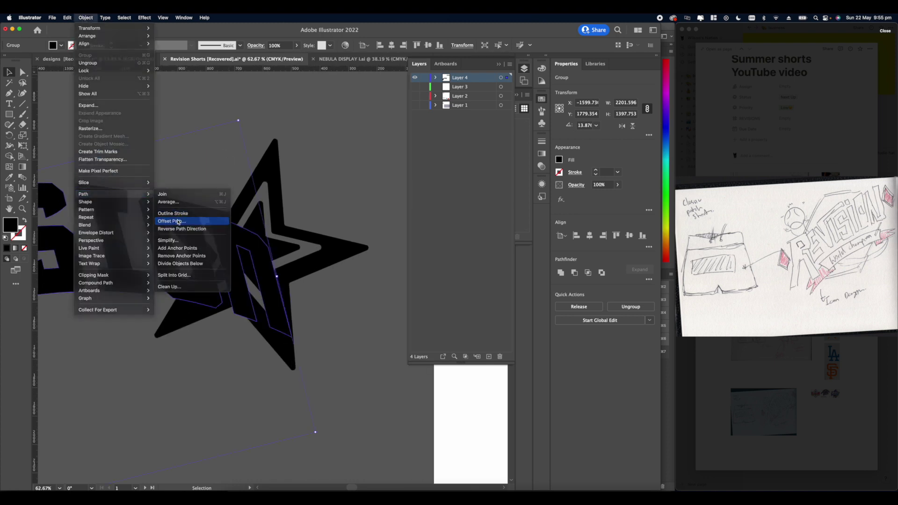
{"action": "left_click", "coordinate": [178, 221]}
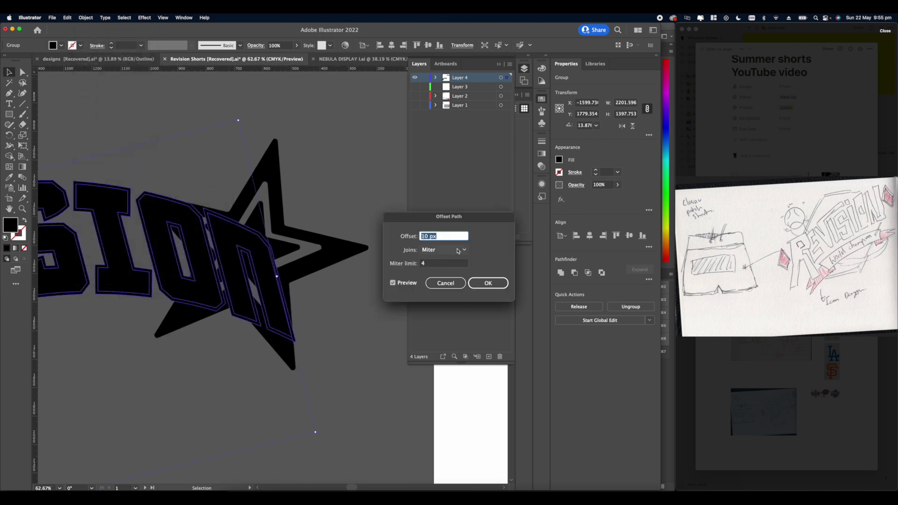
{"action": "left_click", "coordinate": [488, 283]}
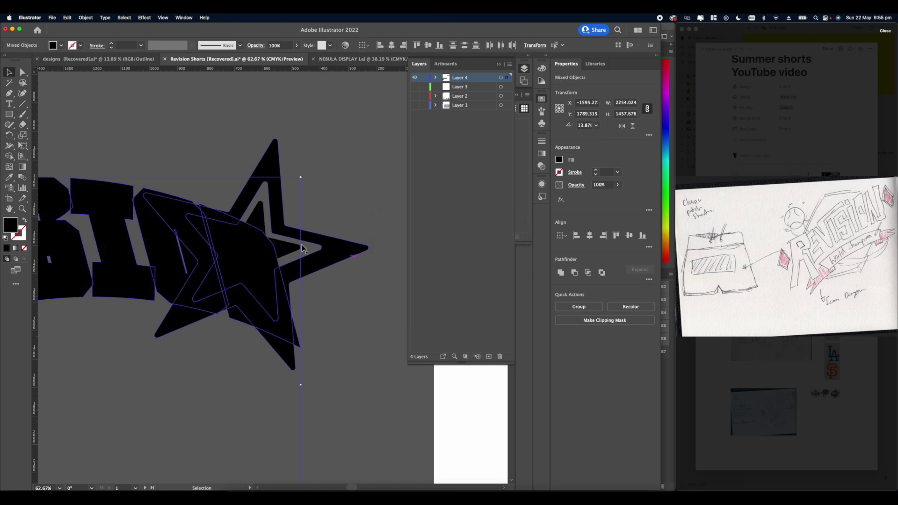
{"action": "scroll", "coordinate": [157, 155], "scroll_direction": "down", "scroll_amount": 1}
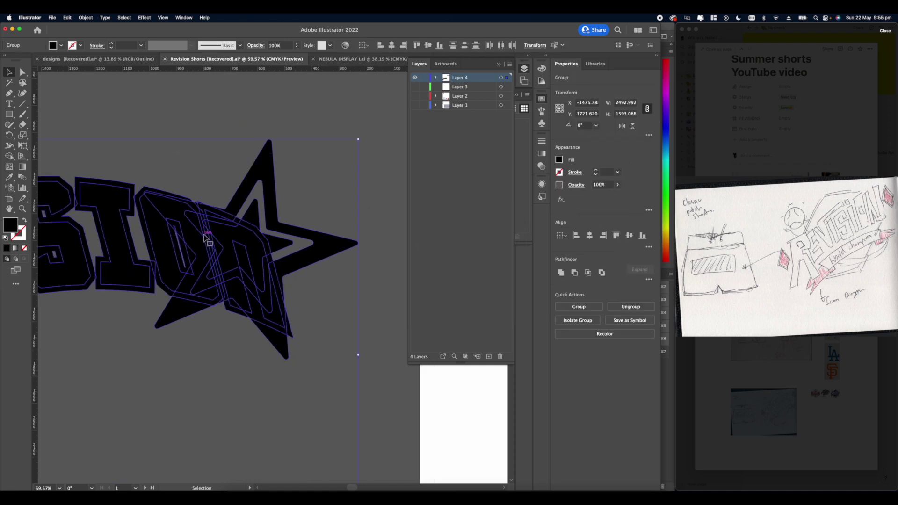
{"action": "key", "text": "super+z"}
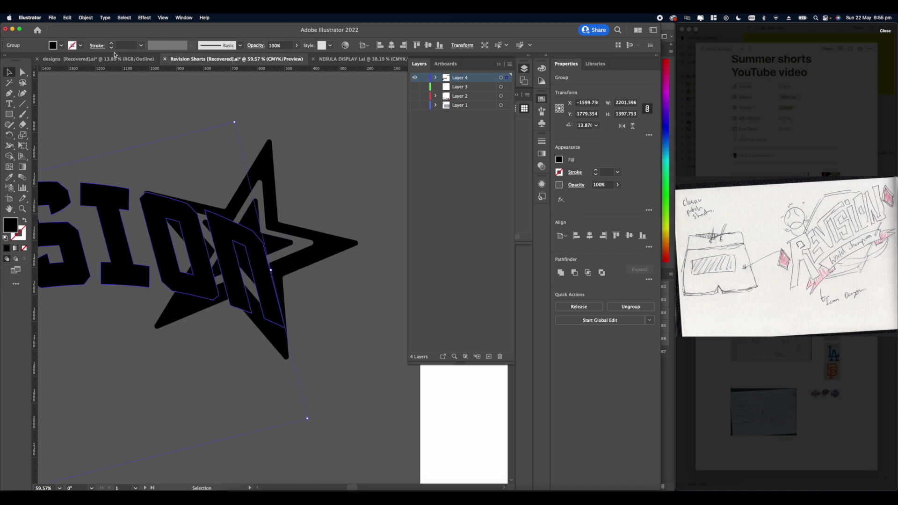
Step: Offset the REVISION wordmark's paths outward by 10 px with miter joins, and select the offset shapes together with the star
{"action": "left_click", "coordinate": [85, 17]}
{"action": "mouse_move", "coordinate": [113, 193]}
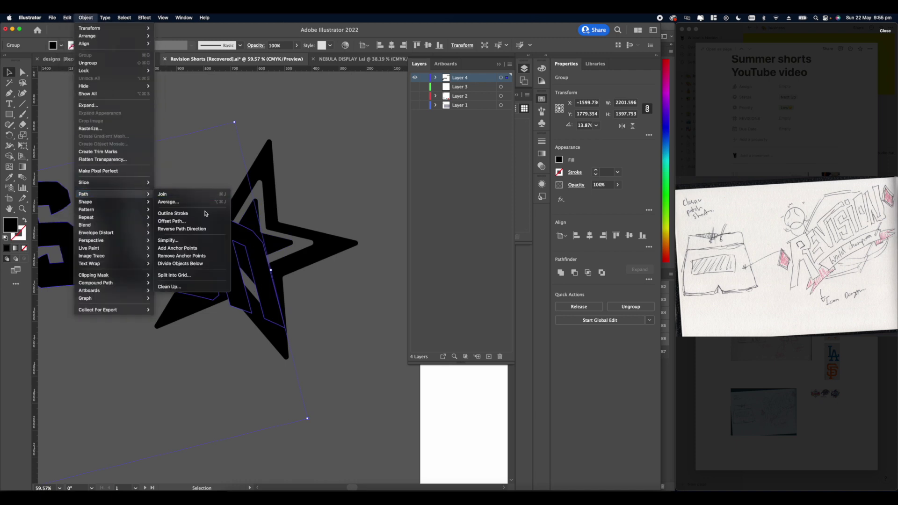
{"action": "left_click", "coordinate": [199, 221]}
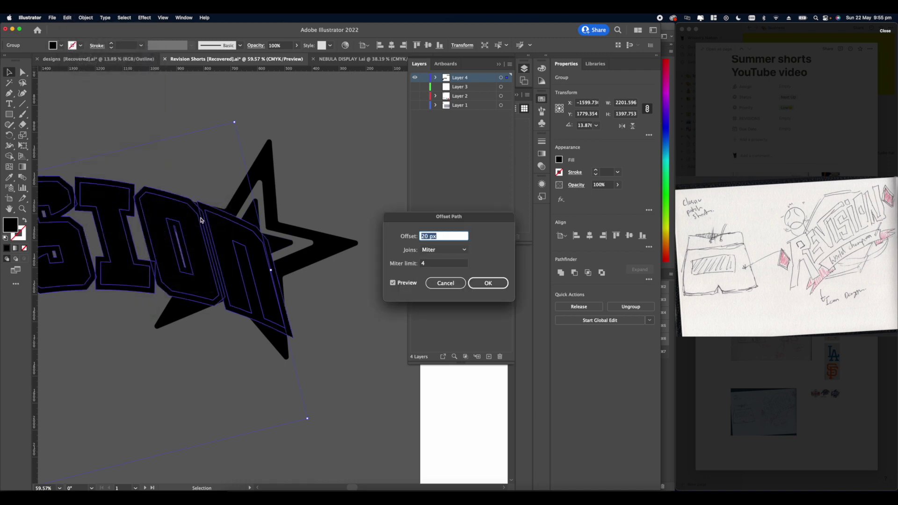
{"action": "left_click", "coordinate": [392, 281]}
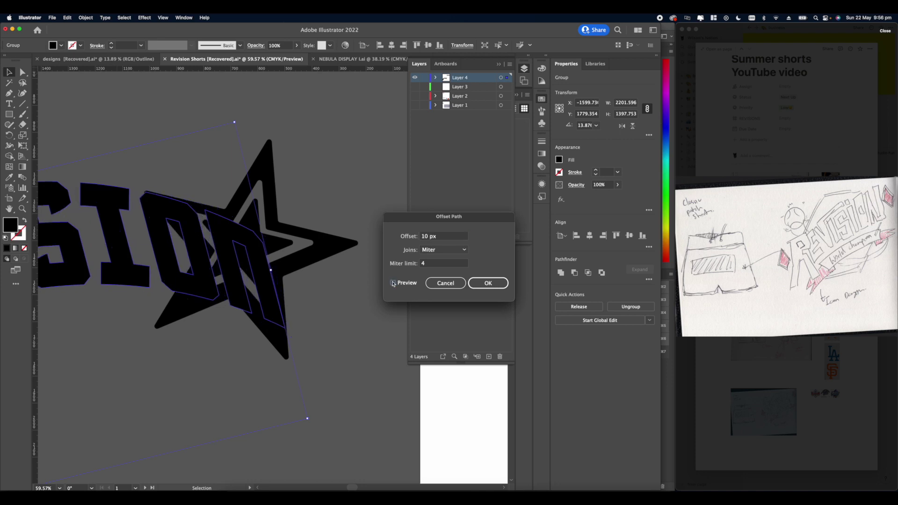
{"action": "left_click", "coordinate": [391, 281]}
{"action": "left_click", "coordinate": [482, 283]}
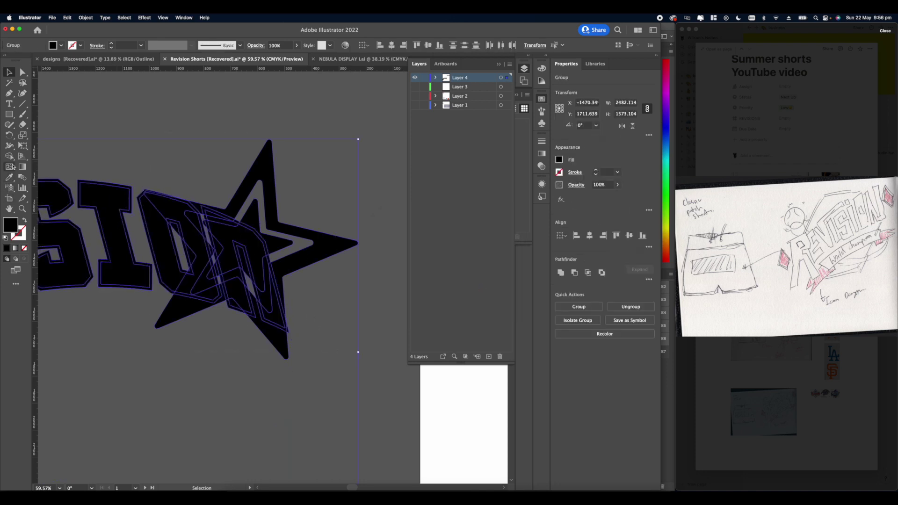
Step: Use the Shape Builder with an orange fill to color the star regions lying outside the offset letter outlines
{"action": "left_click", "coordinate": [558, 161]}
{"action": "left_click", "coordinate": [550, 195]}
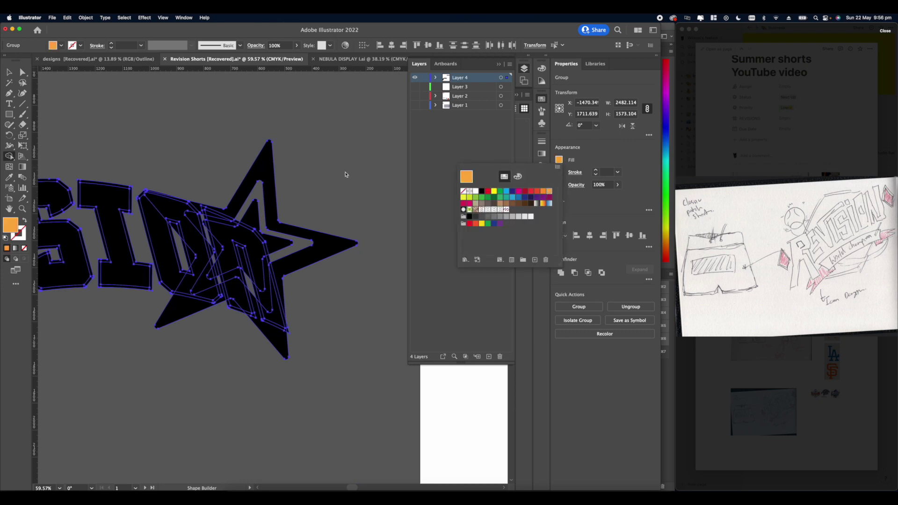
{"action": "left_click", "coordinate": [284, 228]}
{"action": "scroll", "coordinate": [284, 228], "scroll_direction": "up", "scroll_amount": 2}
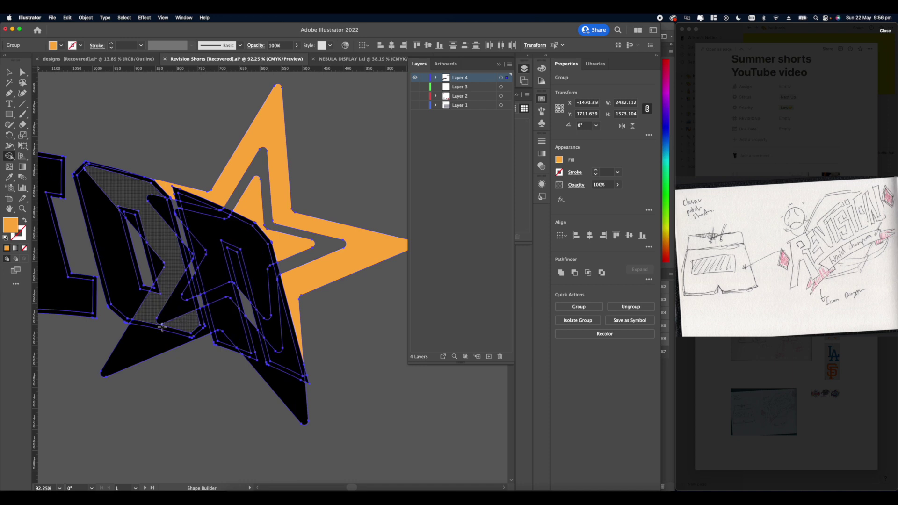
{"action": "scroll", "coordinate": [240, 271], "scroll_direction": "up", "scroll_amount": 4}
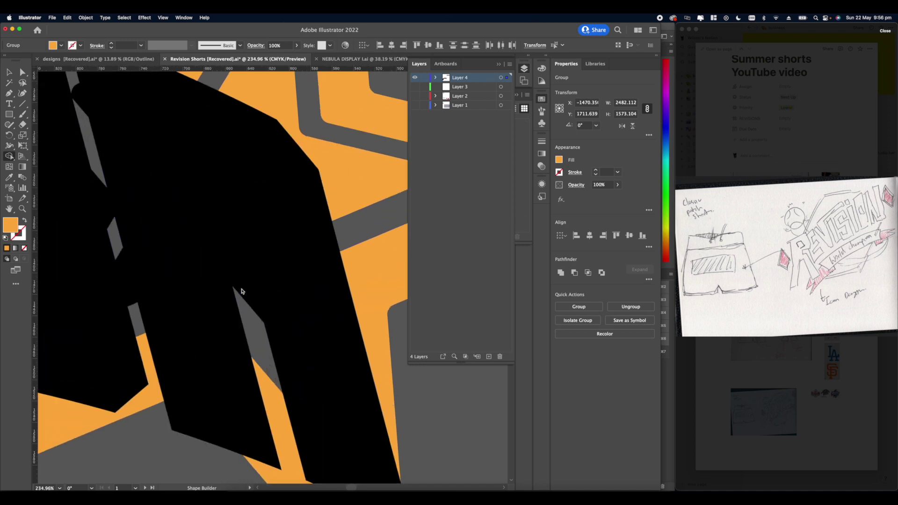
{"action": "left_click", "coordinate": [240, 271]}
{"action": "scroll", "coordinate": [240, 271], "scroll_direction": "down", "scroll_amount": 1}
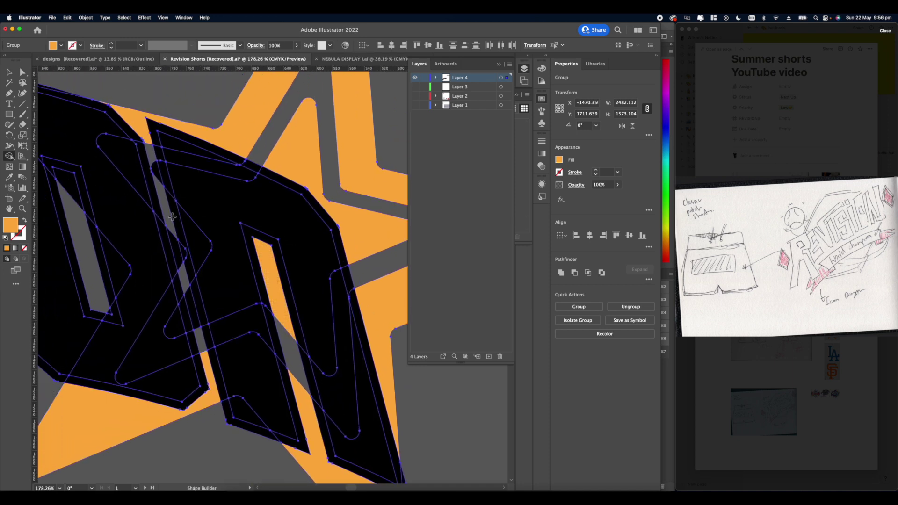
{"action": "scroll", "coordinate": [196, 238], "scroll_direction": "down", "scroll_amount": 2}
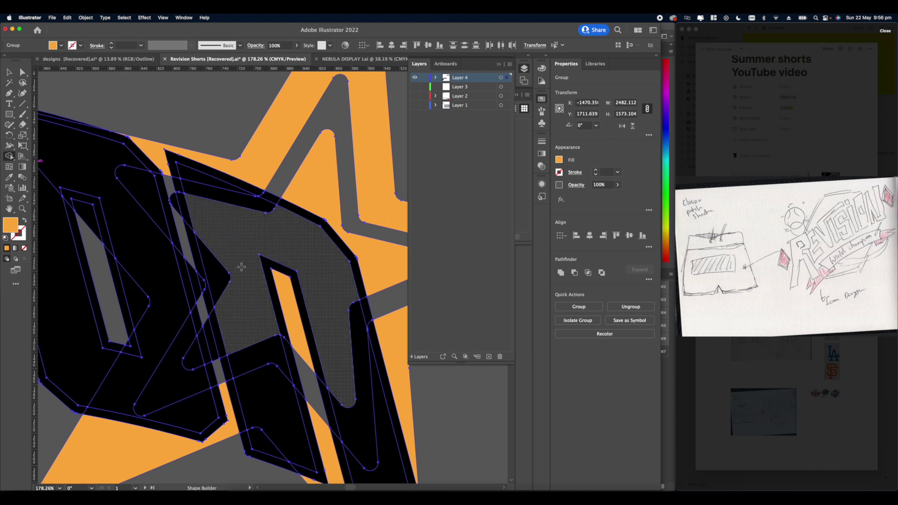
{"action": "scroll", "coordinate": [44, 95], "scroll_direction": "down", "scroll_amount": 1}
Step: Delete the black offset shapes around the letters O and N to open a gap between the lettering and the orange star
{"action": "left_click", "coordinate": [22, 72]}
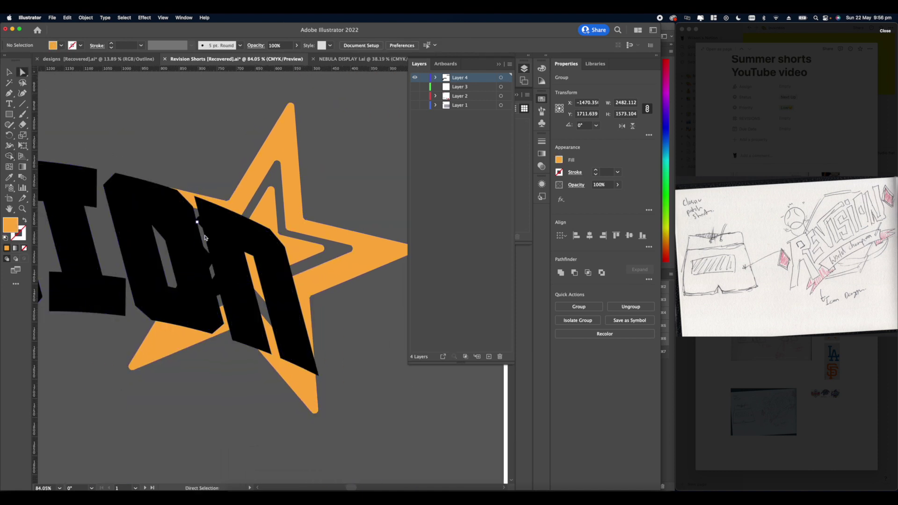
{"action": "scroll", "coordinate": [173, 164], "scroll_direction": "up", "scroll_amount": 1}
{"action": "left_click", "coordinate": [180, 192]}
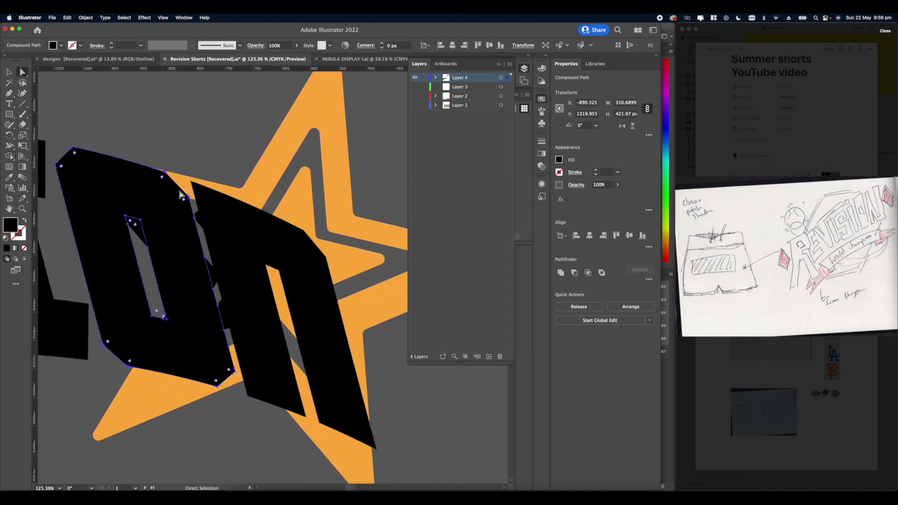
{"action": "key", "text": "Delete"}
{"action": "left_click", "coordinate": [201, 190]}
{"action": "left_click", "coordinate": [206, 188]}
{"action": "key", "text": "Delete"}
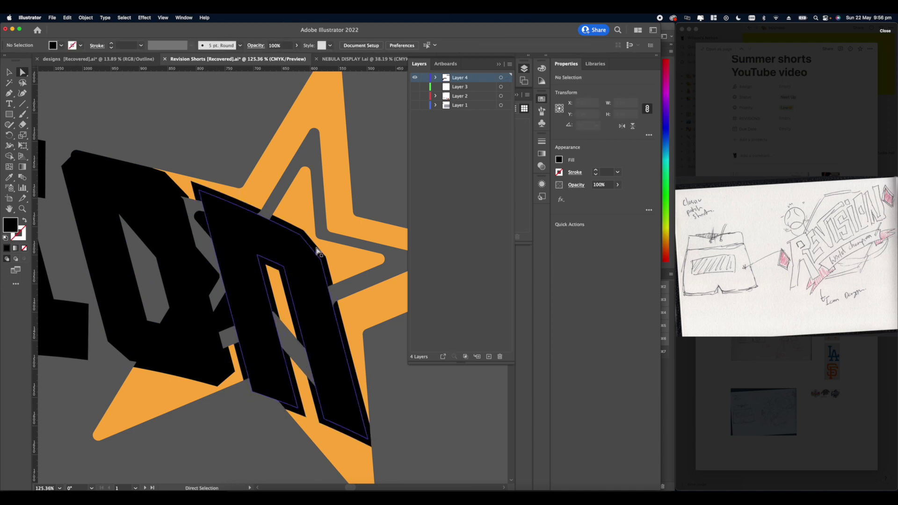
{"action": "left_click", "coordinate": [340, 321]}
{"action": "key", "text": "Delete"}
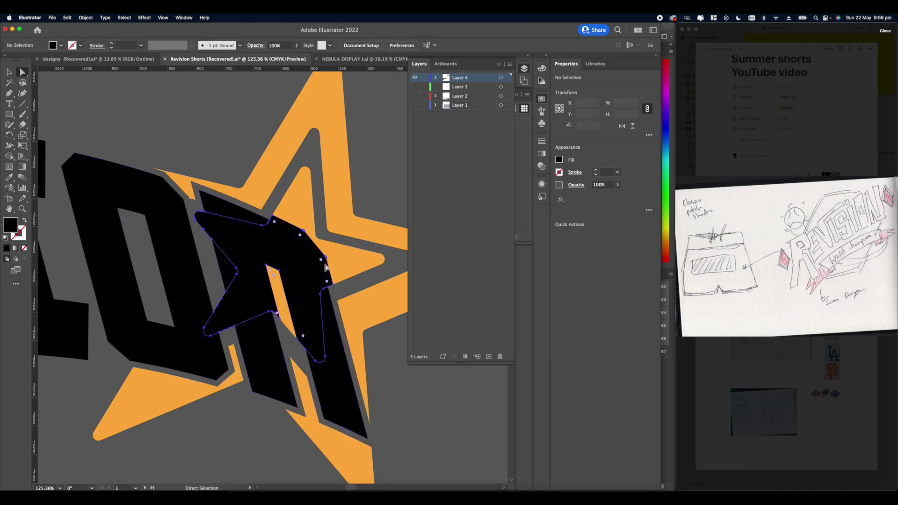
Step: Delete the leftover black offset shapes around the remaining wordmark letters, working from the second I back to the R
{"action": "scroll", "coordinate": [280, 273], "scroll_direction": "down", "scroll_amount": 10}
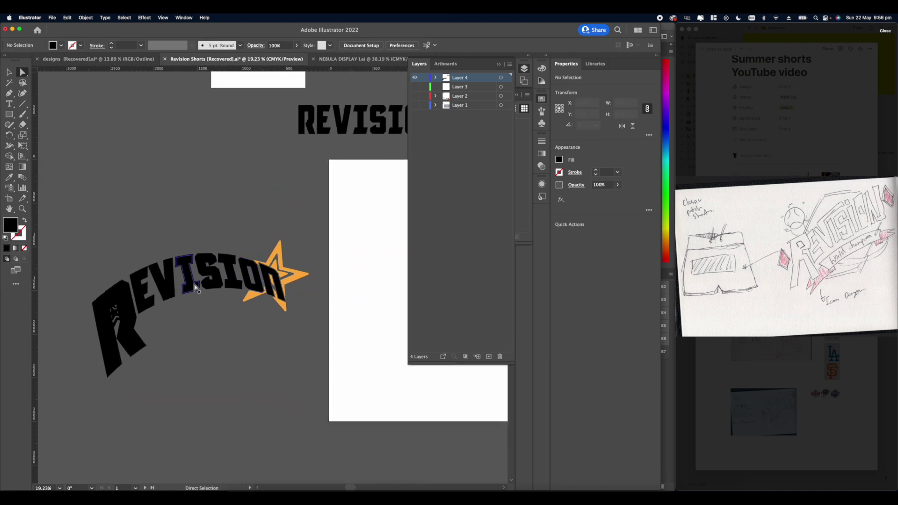
{"action": "scroll", "coordinate": [195, 286], "scroll_direction": "up", "scroll_amount": 5}
{"action": "scroll", "coordinate": [340, 275], "scroll_direction": "down", "scroll_amount": 6}
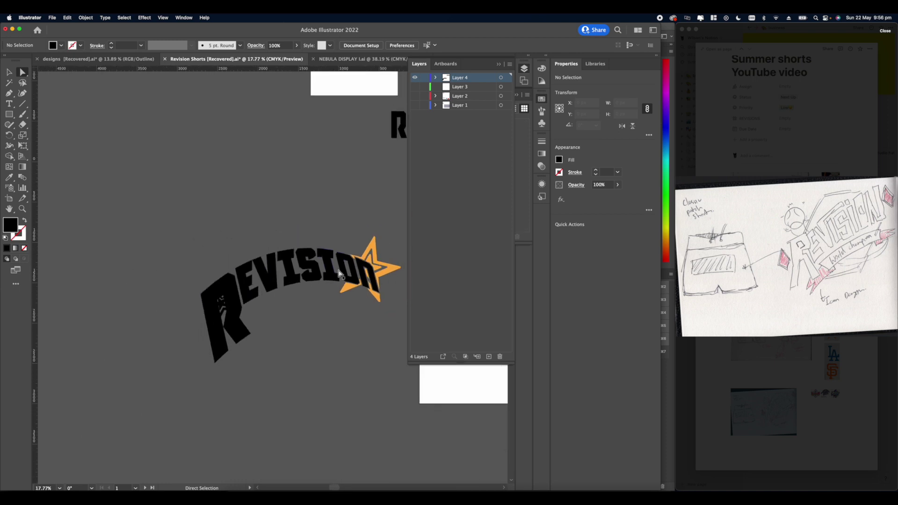
{"action": "scroll", "coordinate": [341, 274], "scroll_direction": "up", "scroll_amount": 10}
{"action": "left_click", "coordinate": [317, 291]}
{"action": "left_click", "coordinate": [232, 287]}
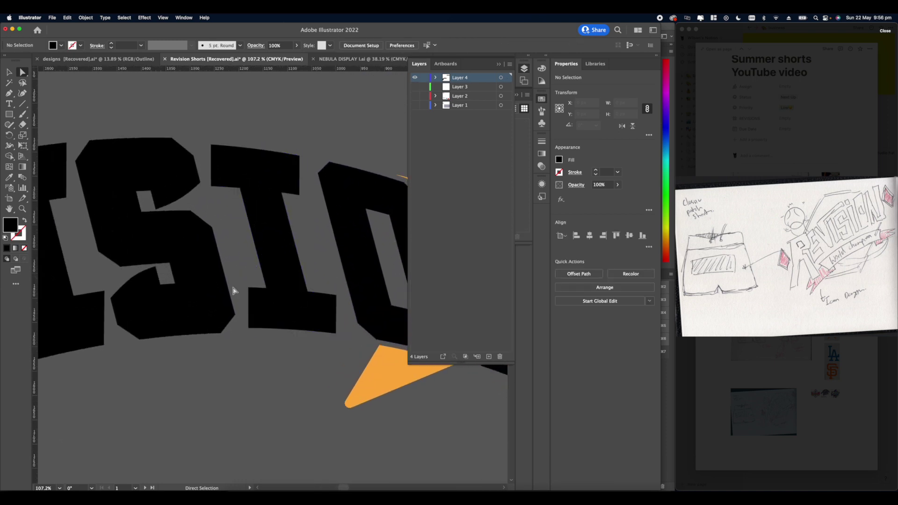
{"action": "left_click", "coordinate": [226, 280]}
{"action": "scroll", "coordinate": [225, 279], "scroll_direction": "down", "scroll_amount": 10}
{"action": "scroll", "coordinate": [226, 280], "scroll_direction": "up", "scroll_amount": 10}
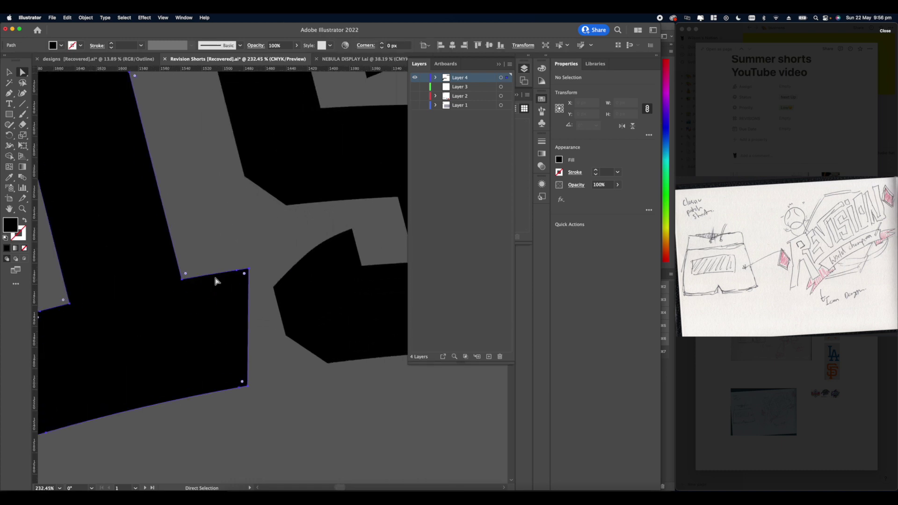
{"action": "scroll", "coordinate": [213, 278], "scroll_direction": "down", "scroll_amount": 5}
{"action": "scroll", "coordinate": [187, 281], "scroll_direction": "up", "scroll_amount": 5}
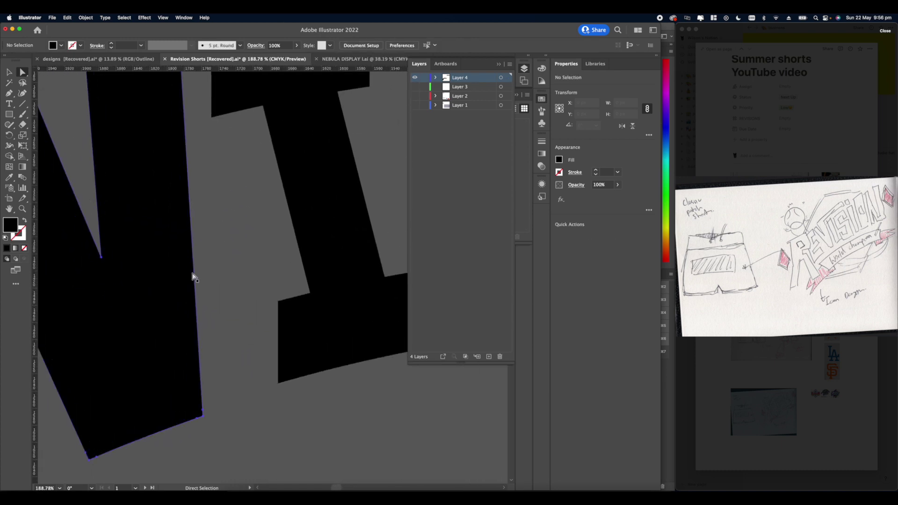
{"action": "scroll", "coordinate": [191, 277], "scroll_direction": "down", "scroll_amount": 5}
{"action": "scroll", "coordinate": [183, 271], "scroll_direction": "up", "scroll_amount": 5}
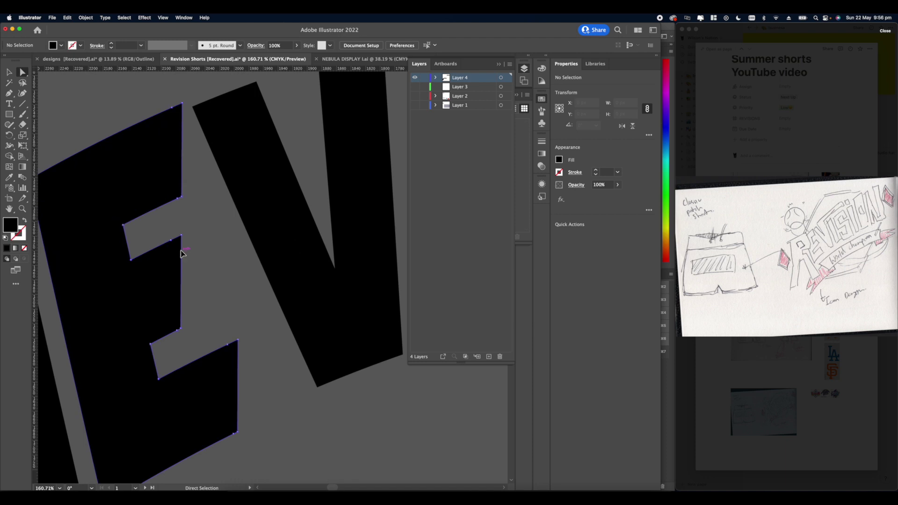
{"action": "scroll", "coordinate": [187, 260], "scroll_direction": "down", "scroll_amount": 5}
{"action": "left_click", "coordinate": [189, 268]}
{"action": "left_click", "coordinate": [145, 231]}
{"action": "left_click", "coordinate": [145, 230]}
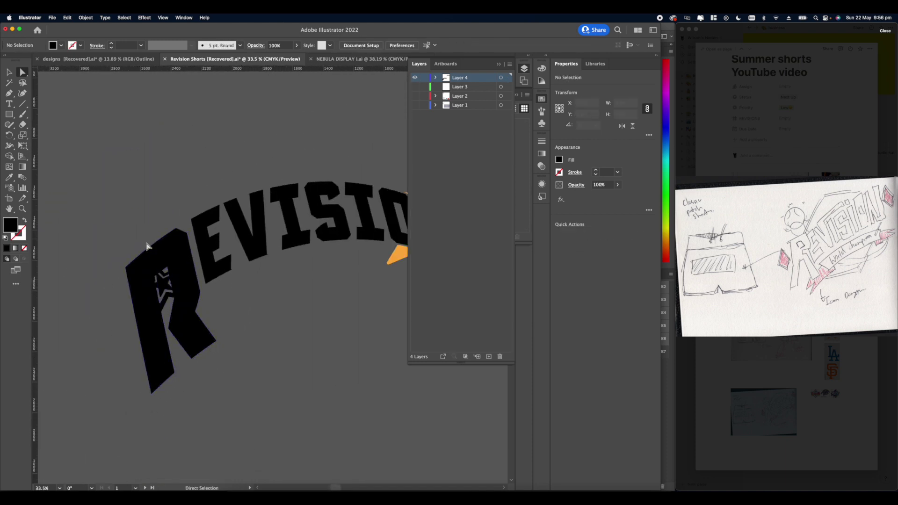
Step: Select the large R with its star outlines and merge the R's body around the star with the Shape Builder
{"action": "scroll", "coordinate": [121, 234], "scroll_direction": "up", "scroll_amount": 2}
{"action": "left_click_drag", "start_coordinate": [166, 310], "coordinate": [169, 311]}
{"action": "scroll", "coordinate": [175, 299], "scroll_direction": "up", "scroll_amount": 5}
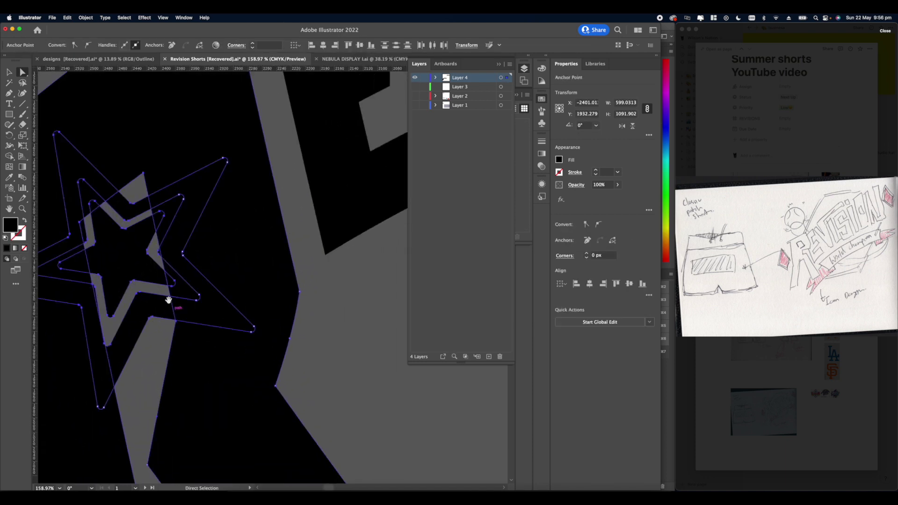
{"action": "left_click_drag", "start_coordinate": [174, 191], "coordinate": [196, 195]}
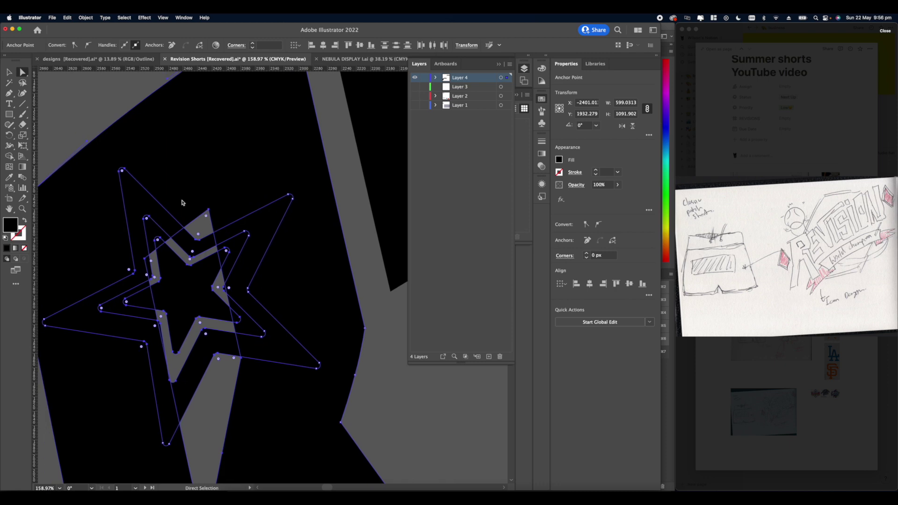
{"action": "left_click", "coordinate": [10, 157]}
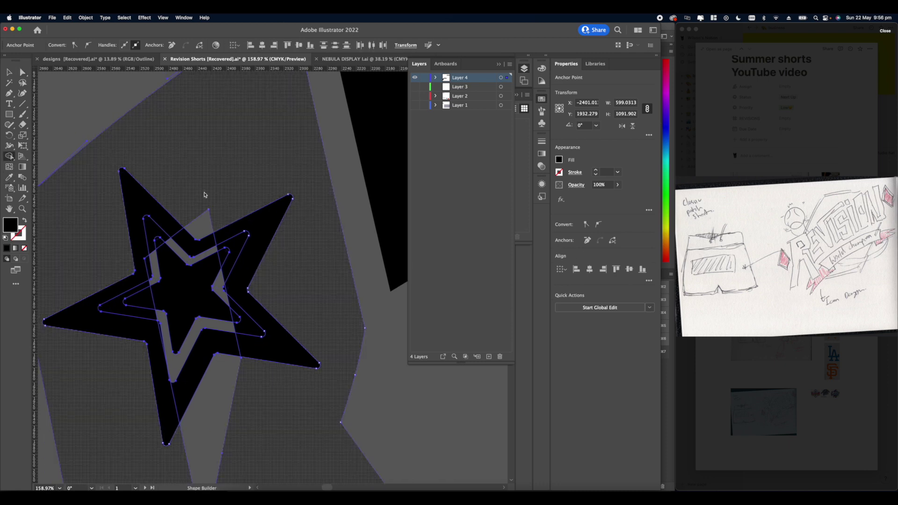
{"action": "scroll", "coordinate": [196, 266], "scroll_direction": "down", "scroll_amount": 3}
{"action": "scroll", "coordinate": [266, 332], "scroll_direction": "up", "scroll_amount": 2}
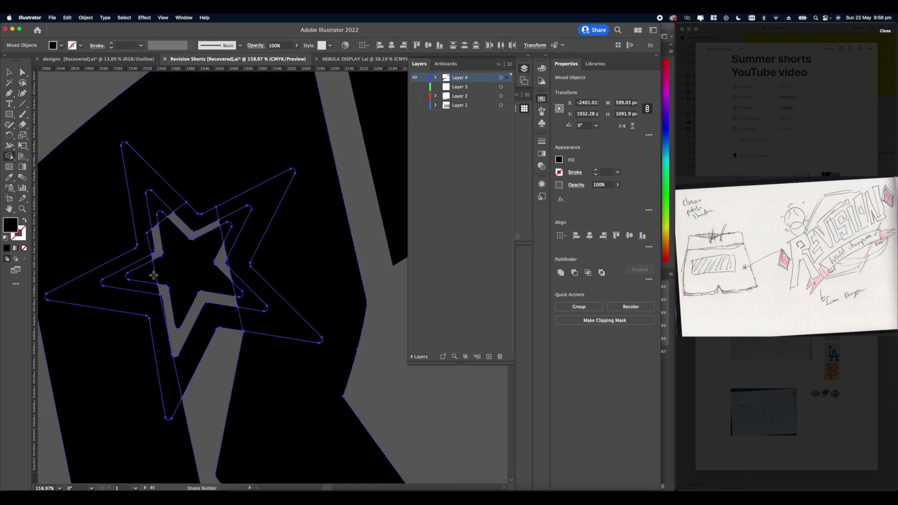
Step: Merge the fragments of the narrow inner star ring on the R into one continuous band with the Shape Builder
{"action": "scroll", "coordinate": [152, 213], "scroll_direction": "up", "scroll_amount": 2}
{"action": "mouse_move", "coordinate": [158, 223]}
{"action": "left_mouse_down"}
{"action": "mouse_move", "coordinate": [173, 308]}
{"action": "mouse_move", "coordinate": [195, 266]}
{"action": "left_mouse_up"}
{"action": "left_click_drag", "start_coordinate": [186, 249], "coordinate": [163, 269]}
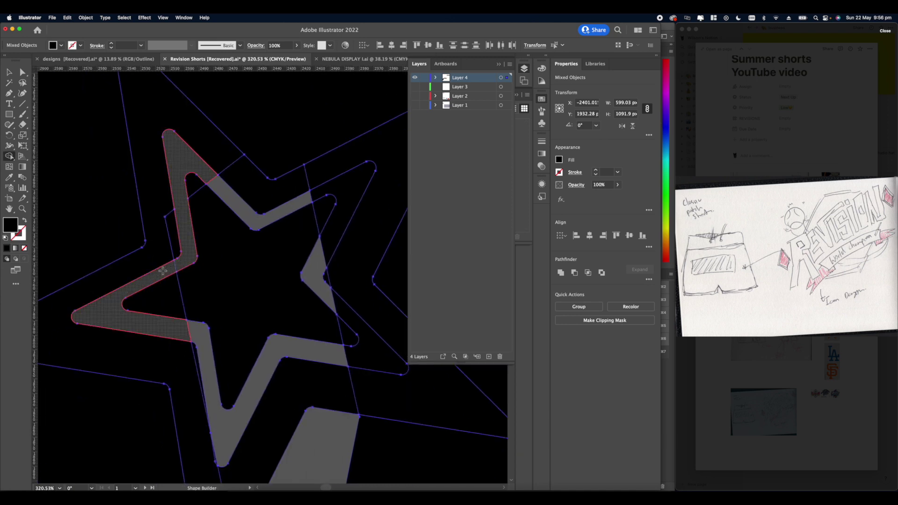
{"action": "left_click", "coordinate": [197, 350]}
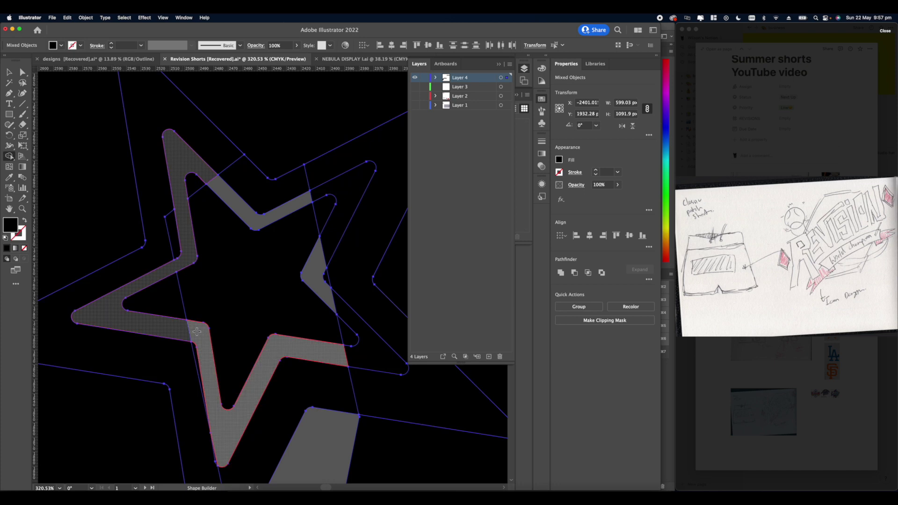
{"action": "left_click", "coordinate": [205, 338]}
{"action": "scroll", "coordinate": [142, 321], "scroll_direction": "right", "scroll_amount": 5}
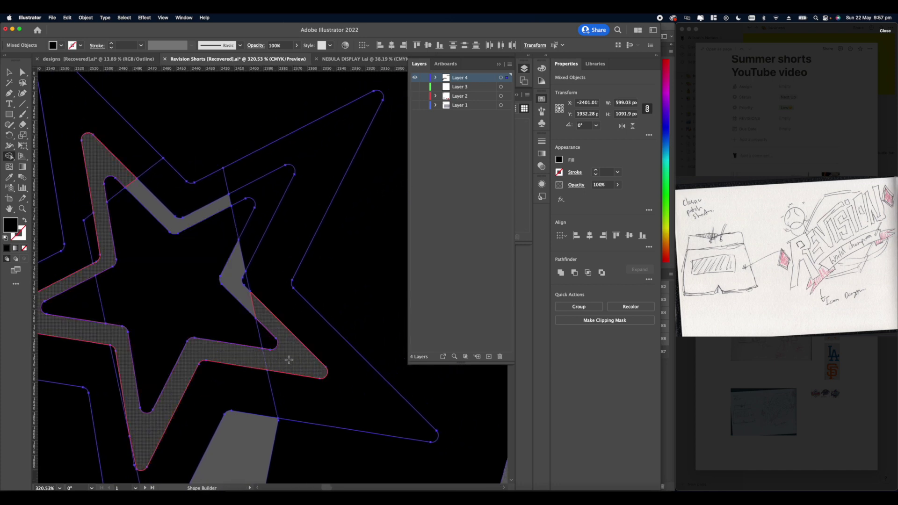
{"action": "left_click", "coordinate": [234, 263]}
{"action": "mouse_move", "coordinate": [234, 262]}
{"action": "left_mouse_down"}
{"action": "mouse_move", "coordinate": [252, 220]}
{"action": "mouse_move", "coordinate": [243, 198]}
{"action": "mouse_move", "coordinate": [218, 195]}
{"action": "left_mouse_up"}
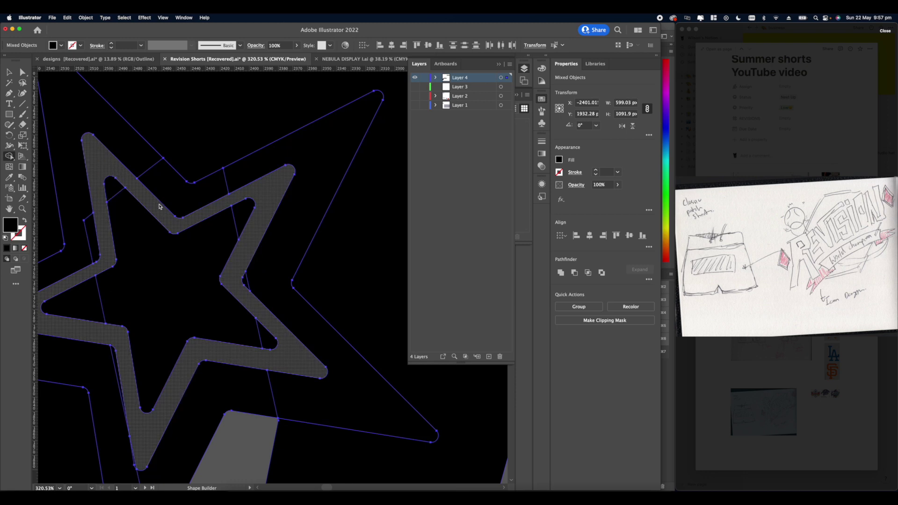
Step: Merge the R's outer star band and innermost star into whole shapes with the Shape Builder, absorbing the stray slivers
{"action": "scroll", "coordinate": [173, 225], "scroll_direction": "down", "scroll_amount": 5}
{"action": "scroll", "coordinate": [163, 237], "scroll_direction": "up", "scroll_amount": 3}
{"action": "mouse_move", "coordinate": [182, 215]}
{"action": "left_mouse_down"}
{"action": "mouse_move", "coordinate": [199, 236]}
{"action": "mouse_move", "coordinate": [252, 217]}
{"action": "left_mouse_up"}
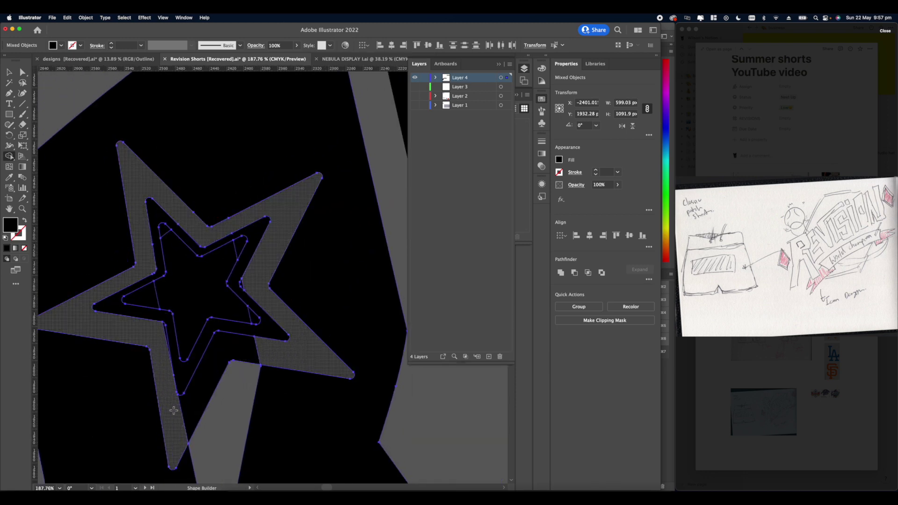
{"action": "scroll", "coordinate": [177, 351], "scroll_direction": "up", "scroll_amount": 3}
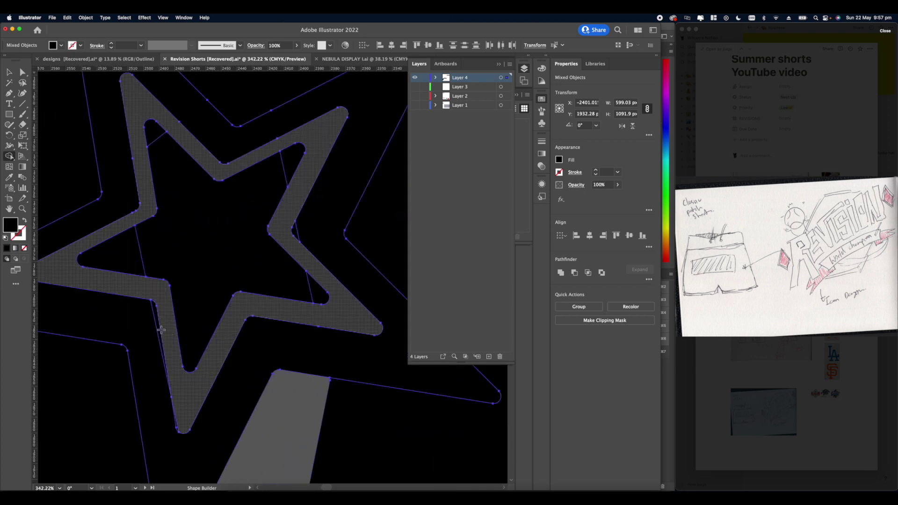
{"action": "scroll", "coordinate": [177, 424], "scroll_direction": "up", "scroll_amount": 3}
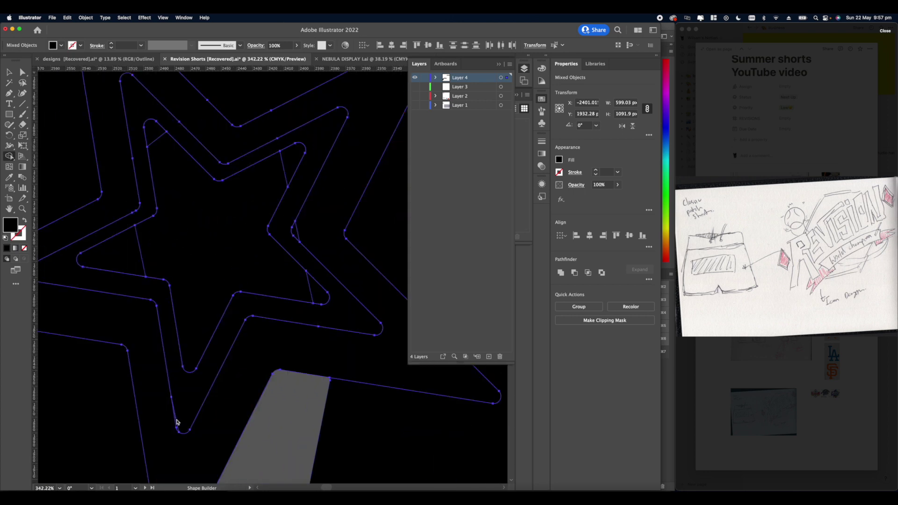
{"action": "scroll", "coordinate": [178, 427], "scroll_direction": "down", "scroll_amount": 5}
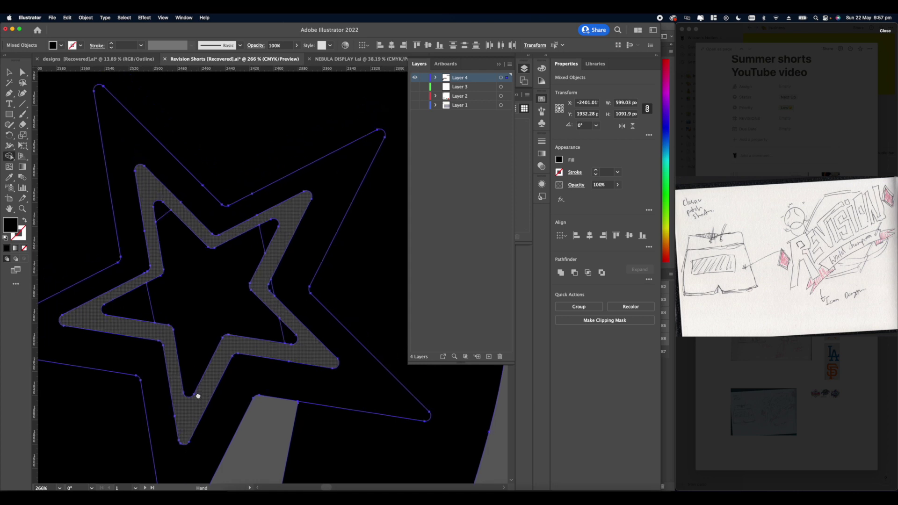
{"action": "left_click_drag", "start_coordinate": [158, 226], "coordinate": [174, 250]}
{"action": "scroll", "coordinate": [267, 305], "scroll_direction": "up", "scroll_amount": 2}
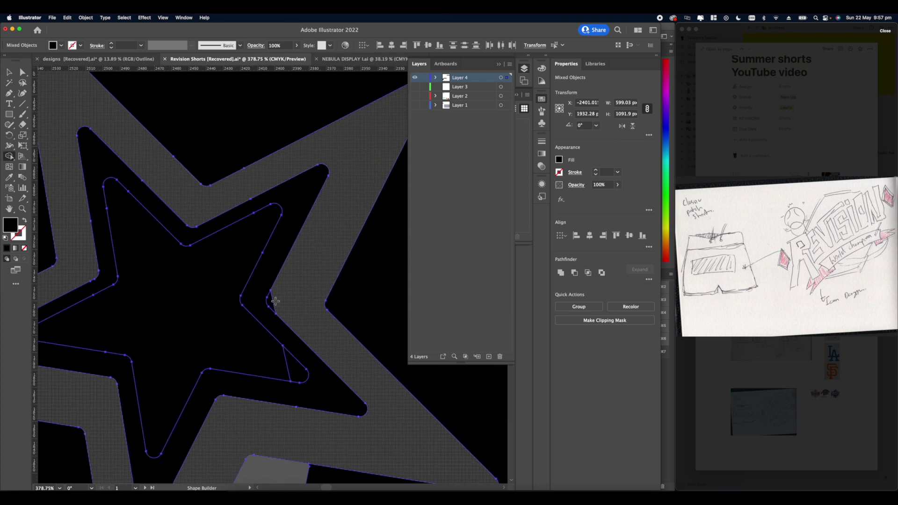
{"action": "scroll", "coordinate": [248, 348], "scroll_direction": "down", "scroll_amount": 3}
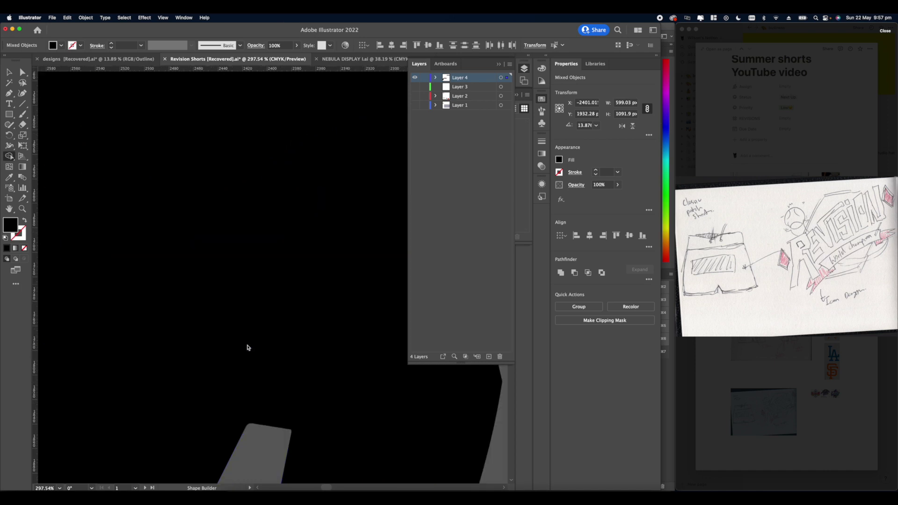
{"action": "left_click_drag", "start_coordinate": [244, 417], "coordinate": [232, 406]}
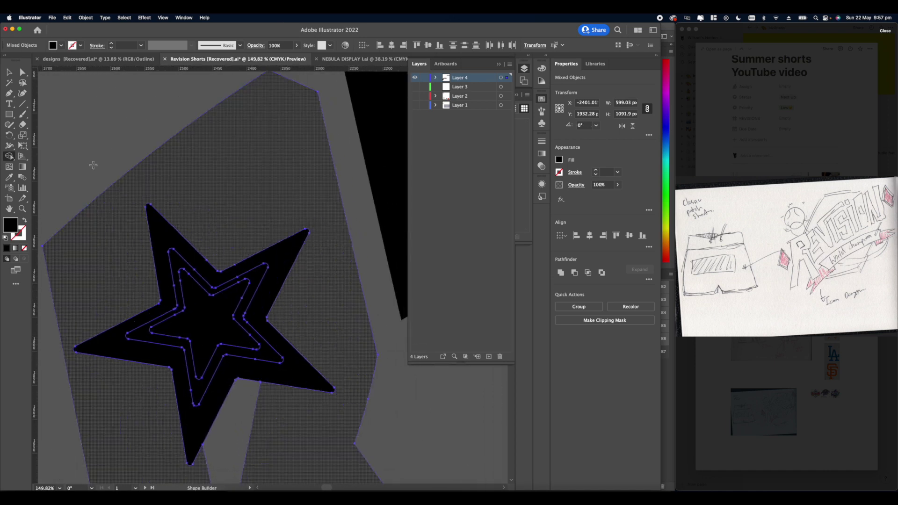
Step: Delete the outer star band and the center star from the R, leaving a cut-out around the thin star ring
{"action": "left_click", "coordinate": [22, 72]}
{"action": "left_click", "coordinate": [91, 102]}
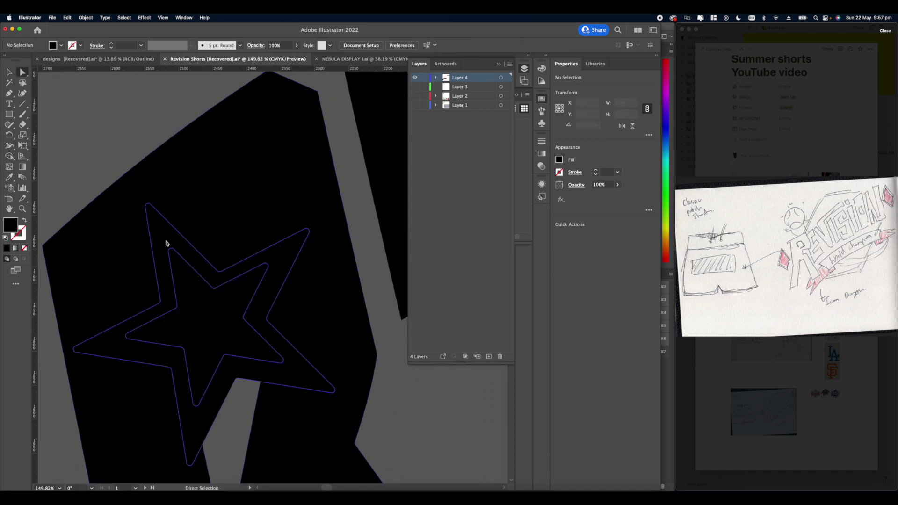
{"action": "left_click", "coordinate": [163, 239]}
{"action": "key", "text": "Delete"}
{"action": "left_click", "coordinate": [194, 309]}
{"action": "key", "text": "Delete"}
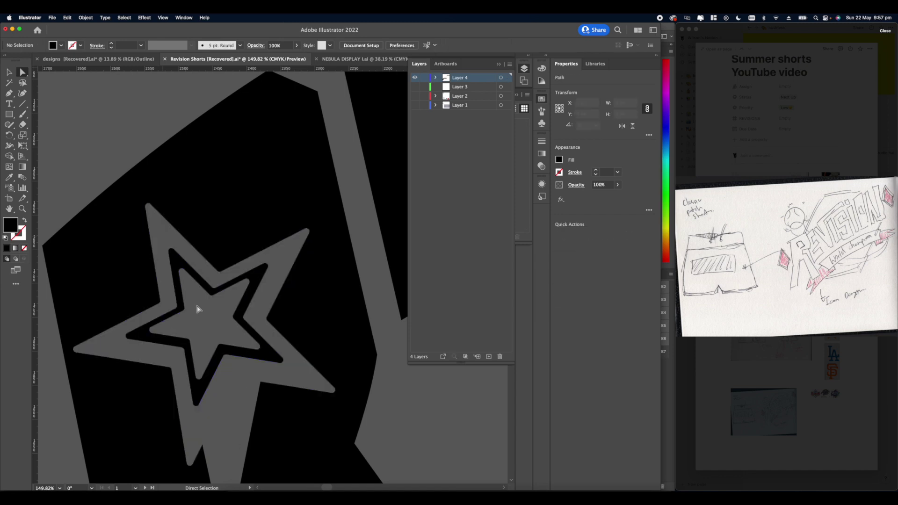
Step: Select the grouped wordmark artwork and move it farther left of the white artboard
{"action": "scroll", "coordinate": [198, 305], "scroll_direction": "down", "scroll_amount": 8}
{"action": "scroll", "coordinate": [217, 302], "scroll_direction": "down", "scroll_amount": 10}
{"action": "scroll", "coordinate": [218, 303], "scroll_direction": "up", "scroll_amount": 12}
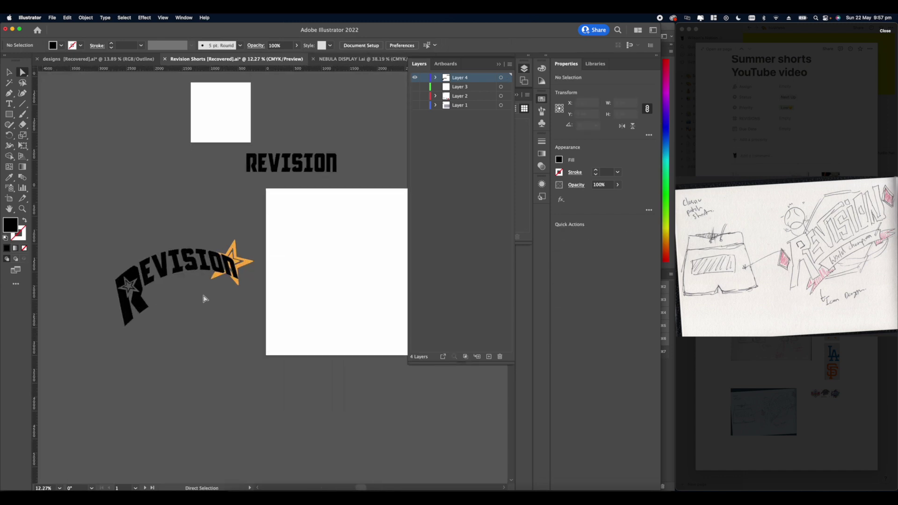
{"action": "scroll", "coordinate": [237, 301], "scroll_direction": "down", "scroll_amount": 2}
{"action": "key", "text": "v"}
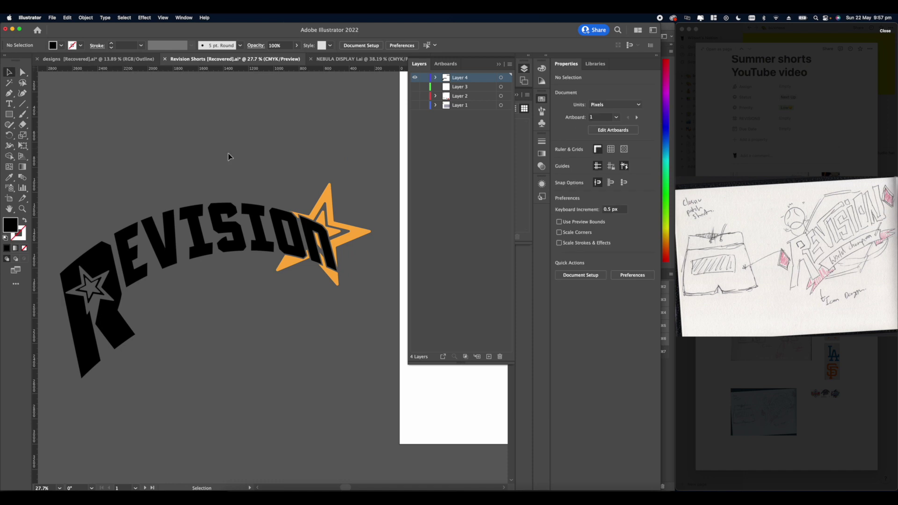
{"action": "scroll", "coordinate": [216, 167], "scroll_direction": "down", "scroll_amount": 3}
{"action": "left_click", "coordinate": [196, 214]}
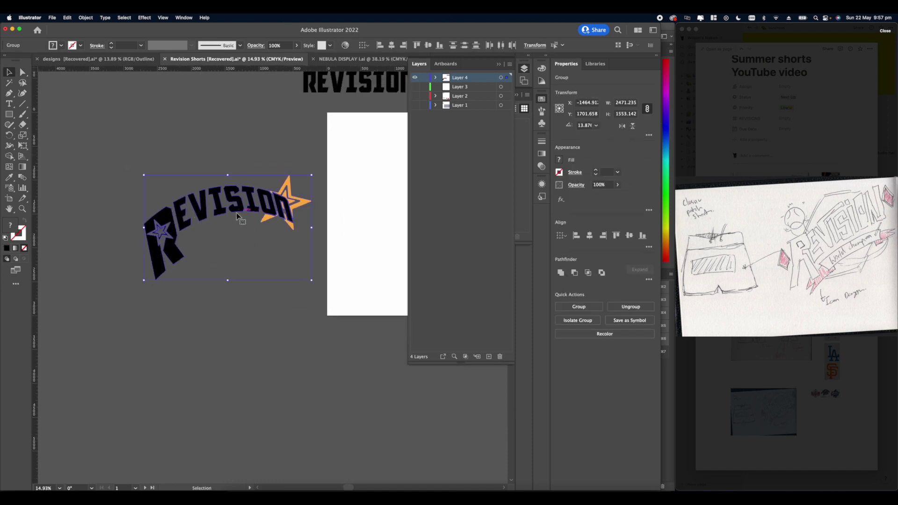
{"action": "left_click_drag", "start_coordinate": [232, 206], "coordinate": [189, 203]}
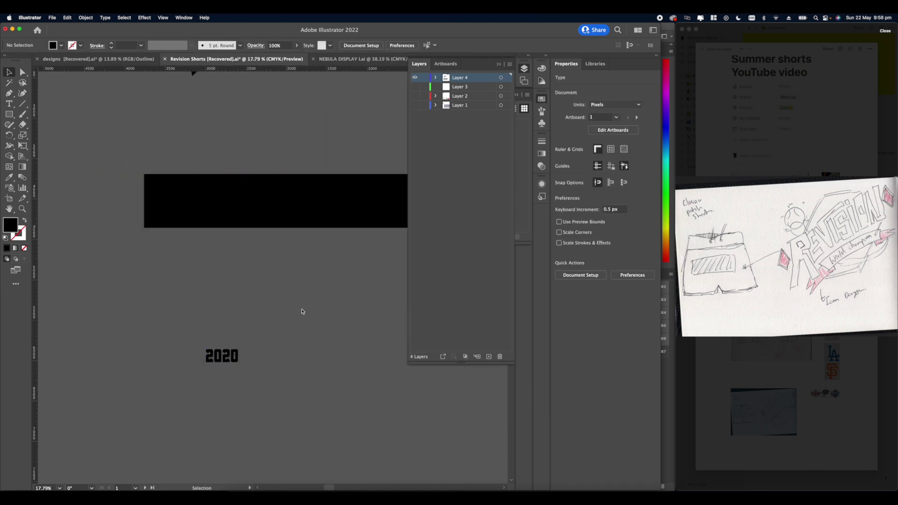
Step: Move the 2020 text to just beneath the middle of the black bar and set its tracking to 200
{"action": "scroll", "coordinate": [301, 313], "scroll_direction": "down", "scroll_amount": 3}
{"action": "left_click_drag", "start_coordinate": [301, 313], "coordinate": [240, 330]}
{"action": "left_click", "coordinate": [204, 354]}
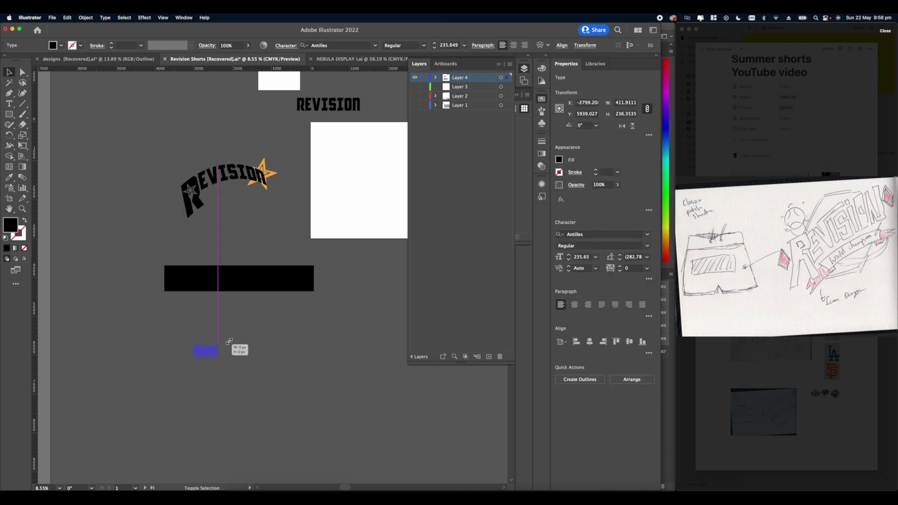
{"action": "scroll", "coordinate": [188, 359], "scroll_direction": "up", "scroll_amount": 3}
{"action": "left_click_drag", "start_coordinate": [224, 341], "coordinate": [295, 280]}
{"action": "left_click_drag", "start_coordinate": [314, 279], "coordinate": [263, 276]}
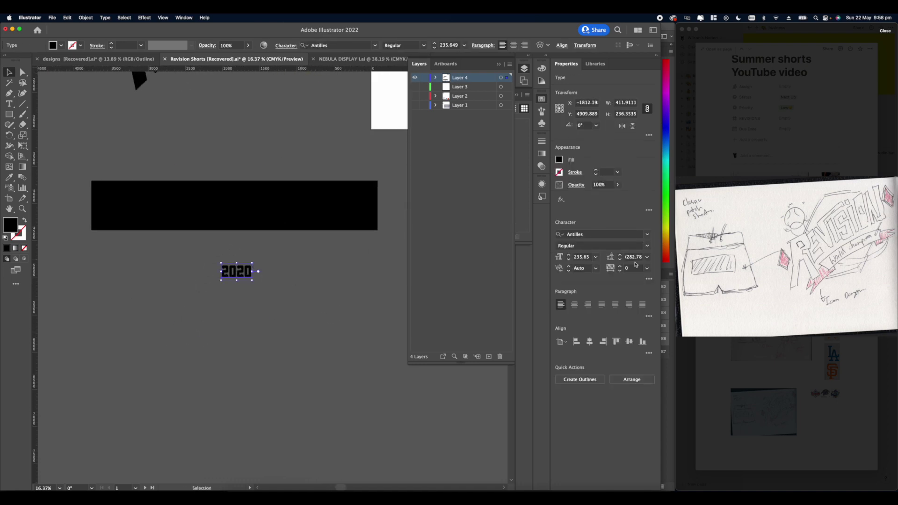
{"action": "left_click", "coordinate": [647, 269]}
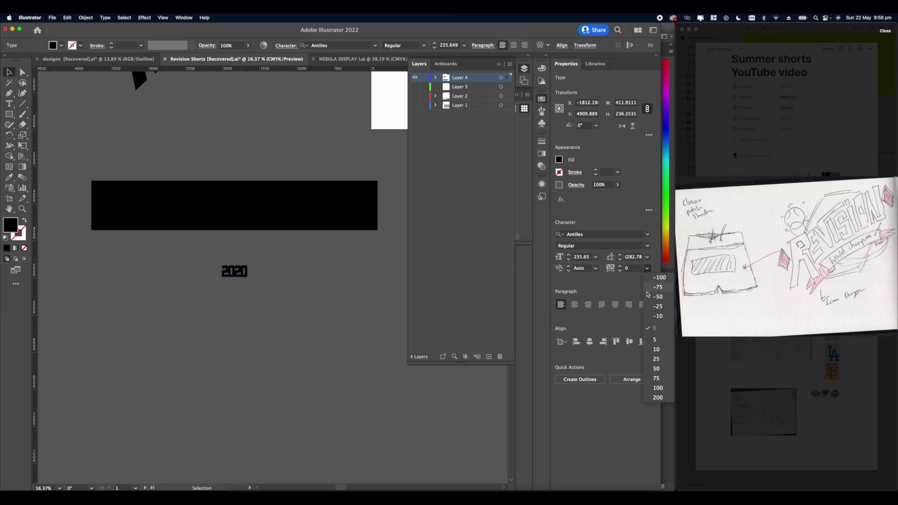
{"action": "left_click", "coordinate": [660, 397]}
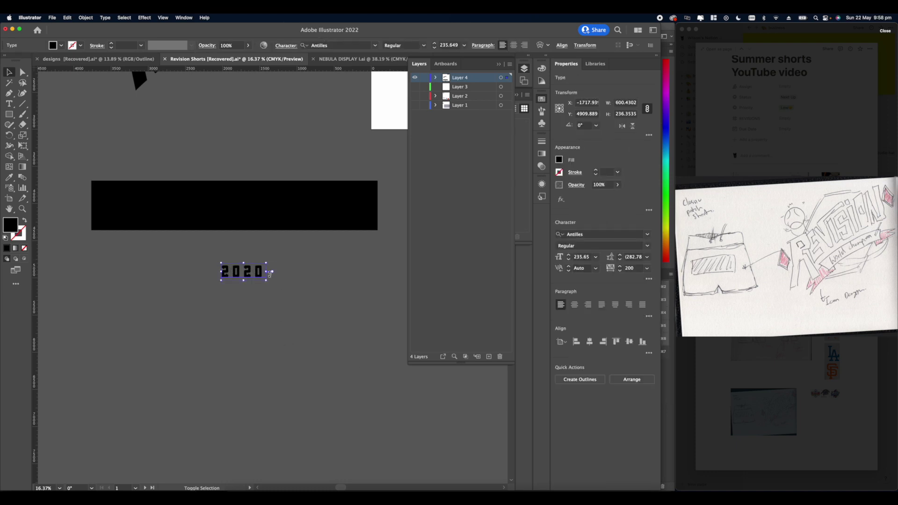
Step: Enlarge the 2020 text to about 1811 px wide, place it over the black bar and convert it to outlines
{"action": "left_click_drag", "start_coordinate": [369, 275], "coordinate": [377, 272]}
{"action": "left_click_drag", "start_coordinate": [309, 272], "coordinate": [225, 204]}
{"action": "right_click", "coordinate": [261, 275]}
{"action": "left_click", "coordinate": [280, 337]}
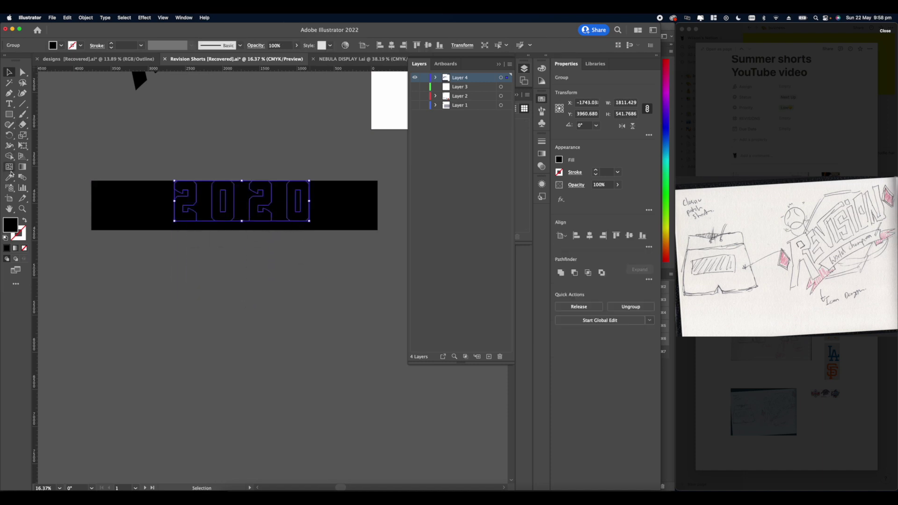
Step: Fill the outlined 2020 with the canvas grey and shift it to the middle of the black bar
{"action": "left_click", "coordinate": [231, 144]}
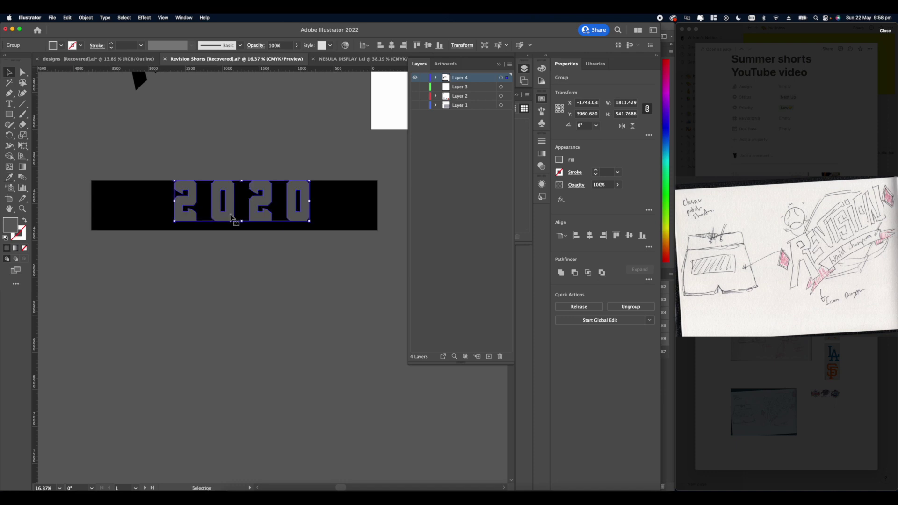
{"action": "left_click_drag", "start_coordinate": [254, 215], "coordinate": [248, 220]}
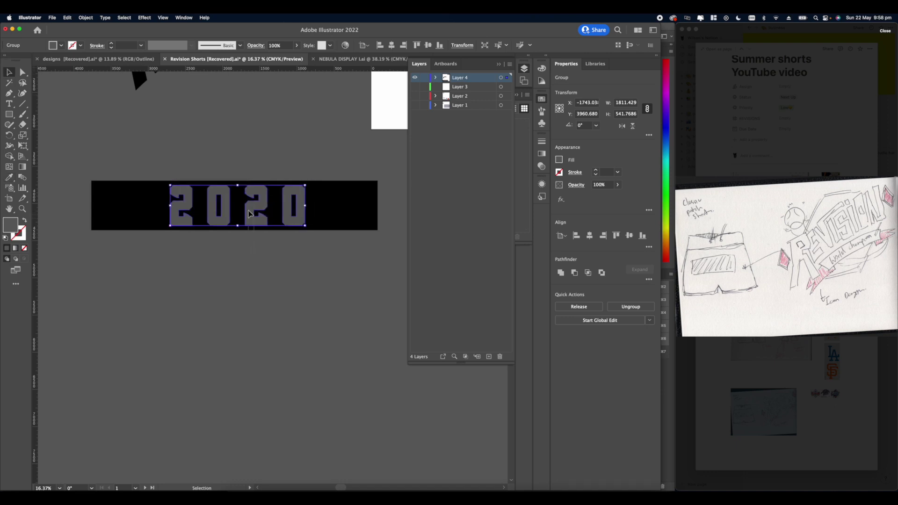
Step: Stretch the outlined 2020 to about 2427 px wide and centre it horizontally on the black bar
{"action": "left_click", "coordinate": [374, 195], "text": "shift"}
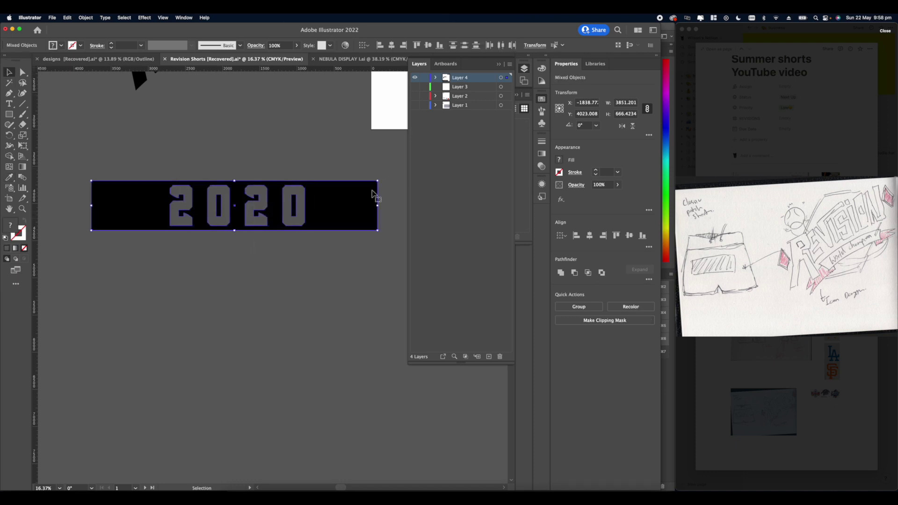
{"action": "left_click", "coordinate": [590, 235]}
{"action": "left_click", "coordinate": [251, 227]}
{"action": "left_click", "coordinate": [282, 201]}
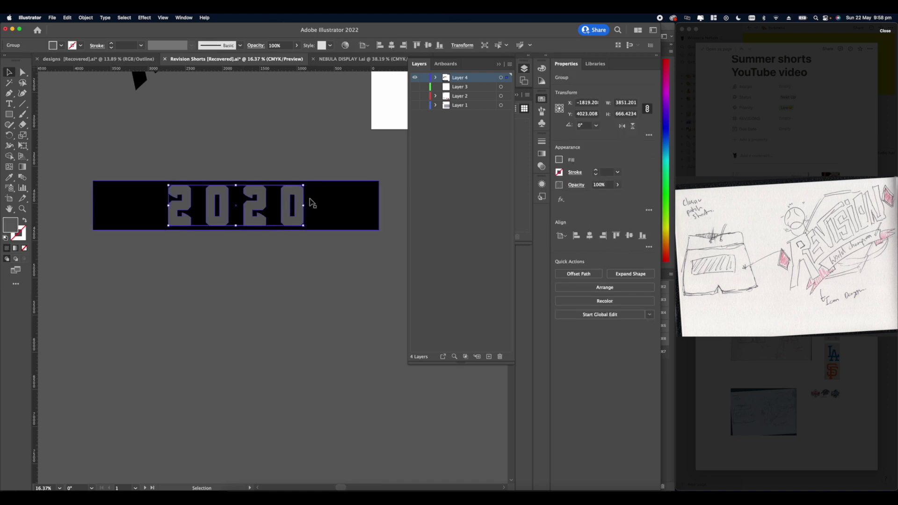
{"action": "left_click_drag", "start_coordinate": [304, 205], "coordinate": [349, 207]}
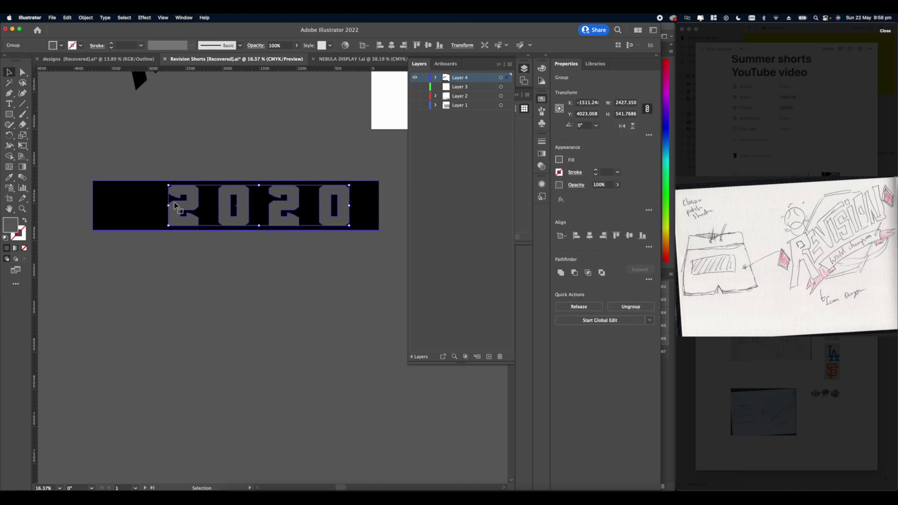
{"action": "left_click", "coordinate": [239, 228], "text": "shift"}
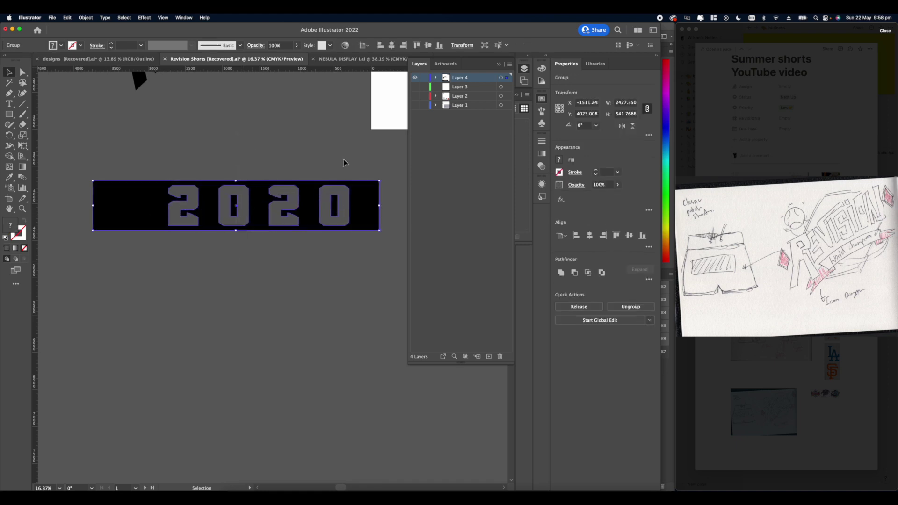
{"action": "left_click", "coordinate": [590, 236]}
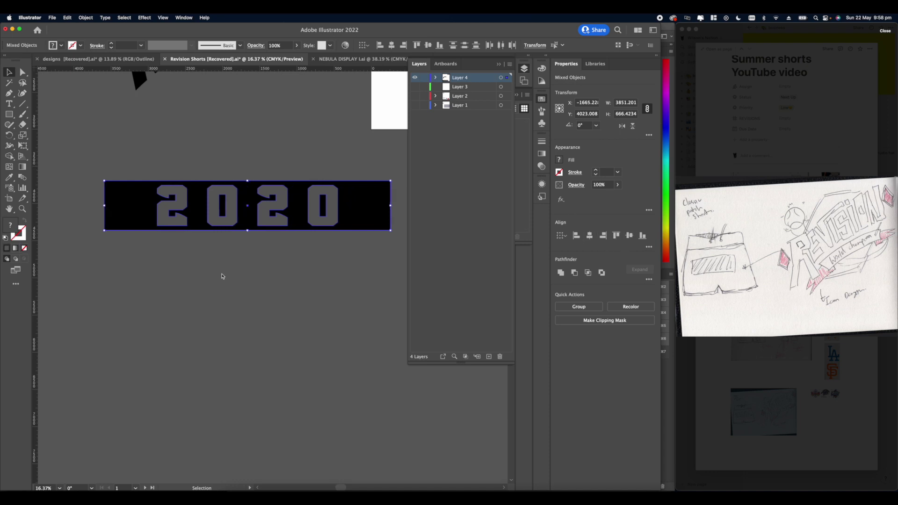
{"action": "left_click", "coordinate": [298, 246]}
Step: Increase the black bar's height to about 806 px and fill the vertically centred 2020 with white
{"action": "left_click", "coordinate": [277, 210]}
{"action": "left_click", "coordinate": [269, 215]}
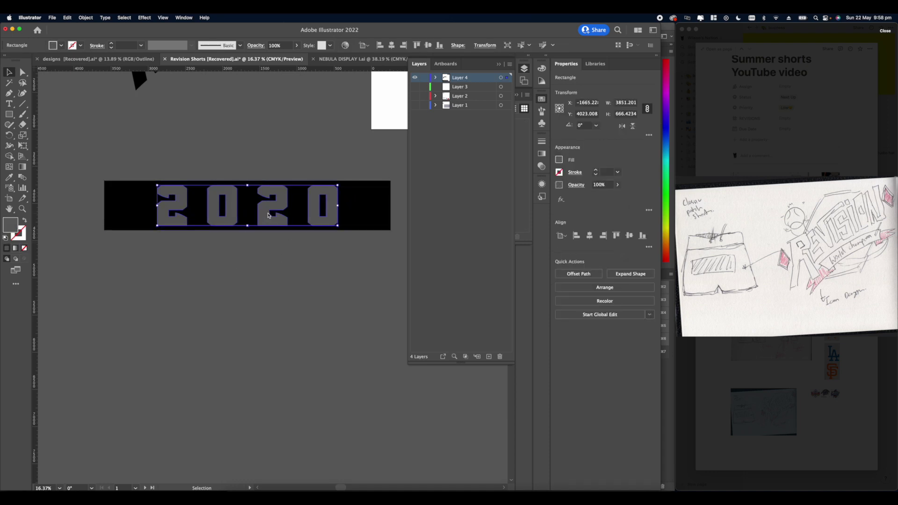
{"action": "left_click", "coordinate": [249, 230]}
{"action": "left_click_drag", "start_coordinate": [248, 229], "coordinate": [248, 243]}
{"action": "left_click_drag", "start_coordinate": [268, 271], "coordinate": [266, 155]}
{"action": "left_click", "coordinate": [275, 251]}
{"action": "scroll", "coordinate": [275, 251], "scroll_direction": "up", "scroll_amount": 2}
Step: Create an outward offset path with miter joins around the white 2020 digits
{"action": "left_click", "coordinate": [275, 188]}
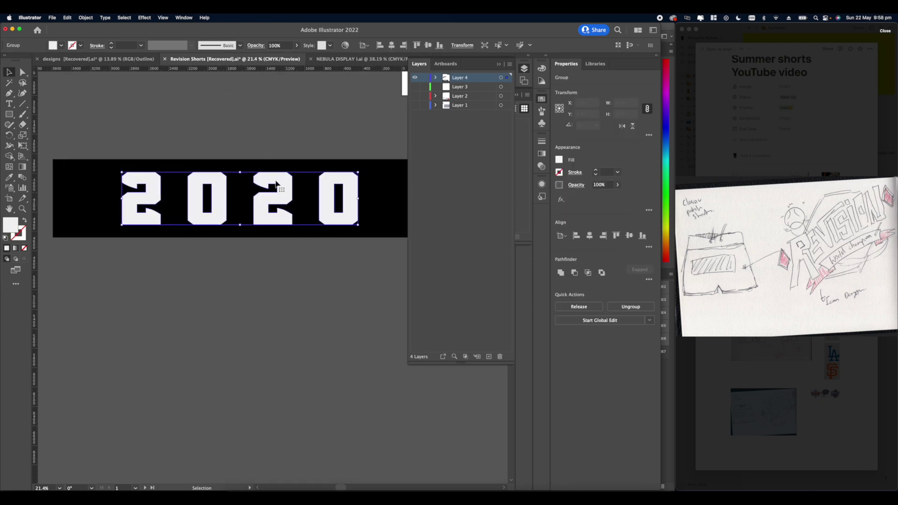
{"action": "left_click", "coordinate": [86, 19]}
{"action": "mouse_move", "coordinate": [117, 194]}
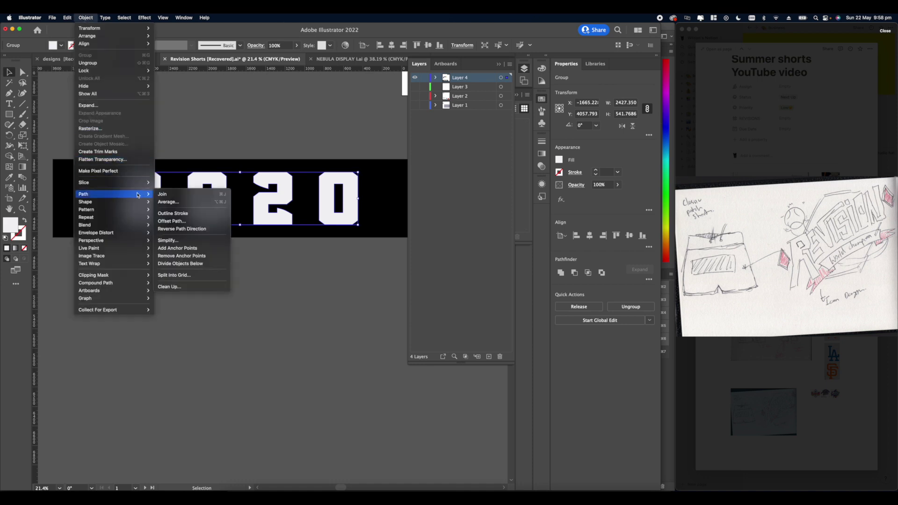
{"action": "left_click", "coordinate": [178, 220]}
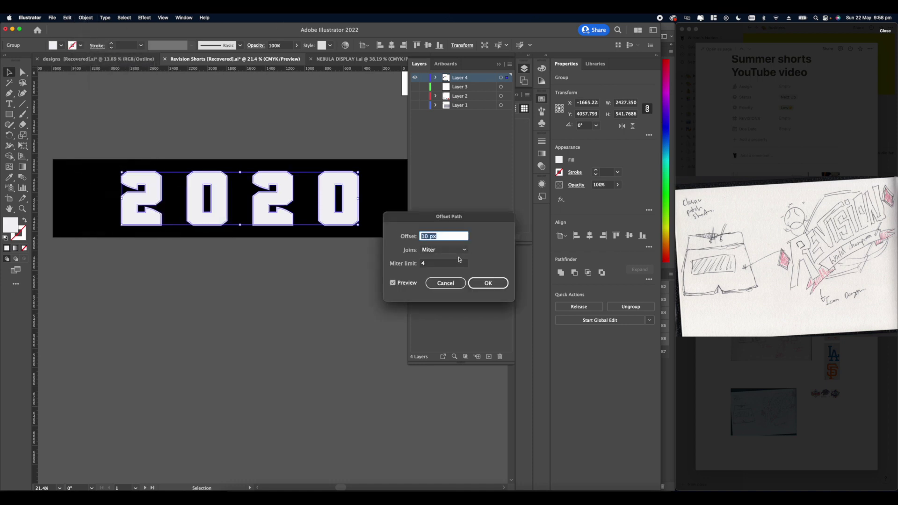
{"action": "left_click", "coordinate": [479, 283]}
Step: Select the bar and all digit shapes and separate the digit faces from their offset outlines with Shape Builder
{"action": "key", "text": "super+a"}
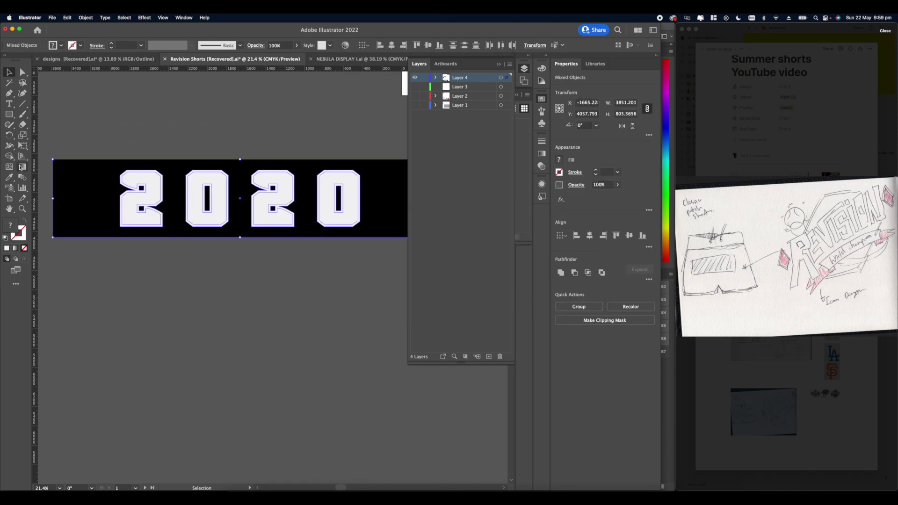
{"action": "left_click", "coordinate": [9, 156]}
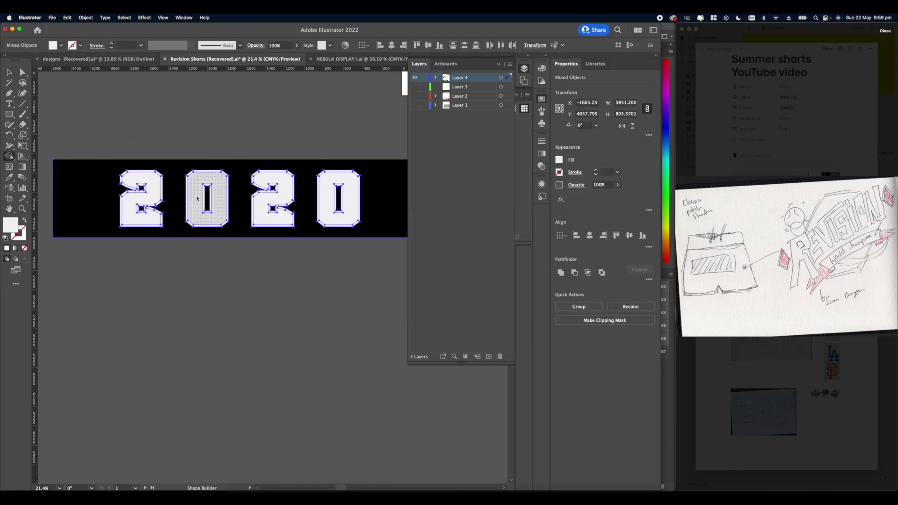
{"action": "scroll", "coordinate": [178, 173], "scroll_direction": "up", "scroll_amount": 3}
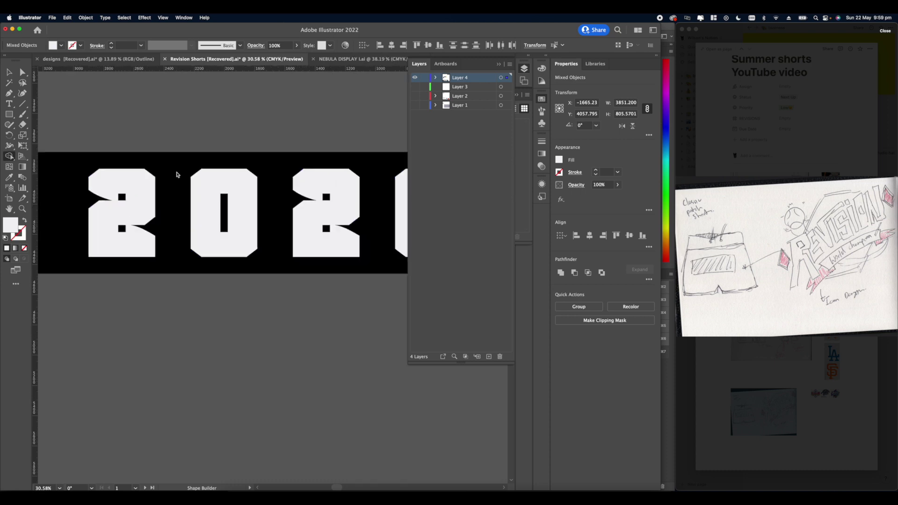
Step: Select the inner faces of all four 2020 digits and fill them with the bar's black, leaving white outlines
{"action": "left_click", "coordinate": [23, 72]}
{"action": "left_click", "coordinate": [83, 90]}
{"action": "left_click", "coordinate": [141, 203]}
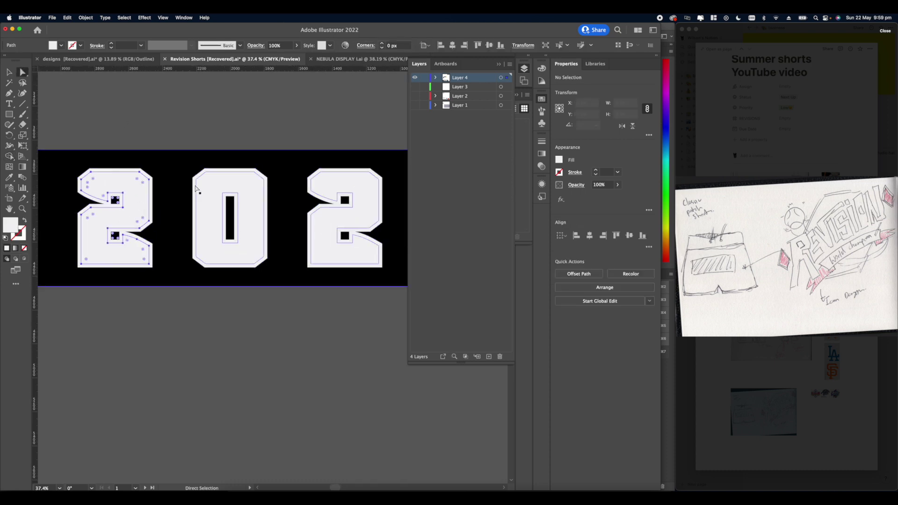
{"action": "left_click", "coordinate": [209, 186], "text": "shift"}
{"action": "scroll", "coordinate": [209, 187], "scroll_direction": "down", "scroll_amount": 2}
{"action": "scroll", "coordinate": [295, 182], "scroll_direction": "up", "scroll_amount": 2}
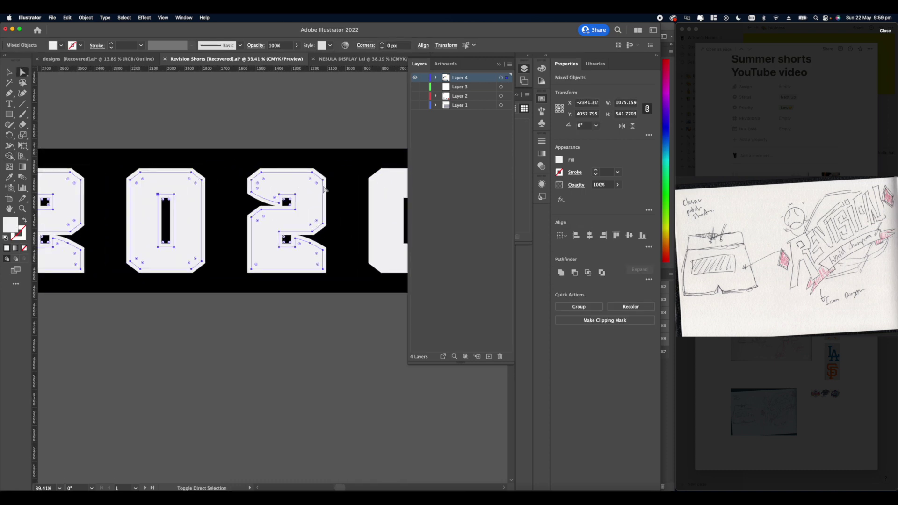
{"action": "left_click", "coordinate": [9, 177]}
{"action": "left_click", "coordinate": [90, 170]}
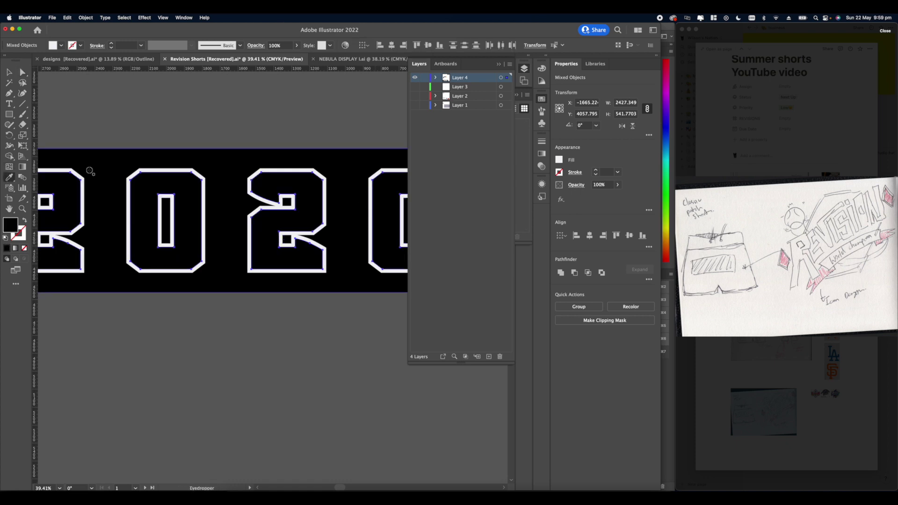
{"action": "scroll", "coordinate": [87, 170], "scroll_direction": "down", "scroll_amount": 5}
{"action": "left_click", "coordinate": [8, 72]}
{"action": "left_click", "coordinate": [145, 129]}
{"action": "scroll", "coordinate": [197, 142], "scroll_direction": "down", "scroll_amount": 5}
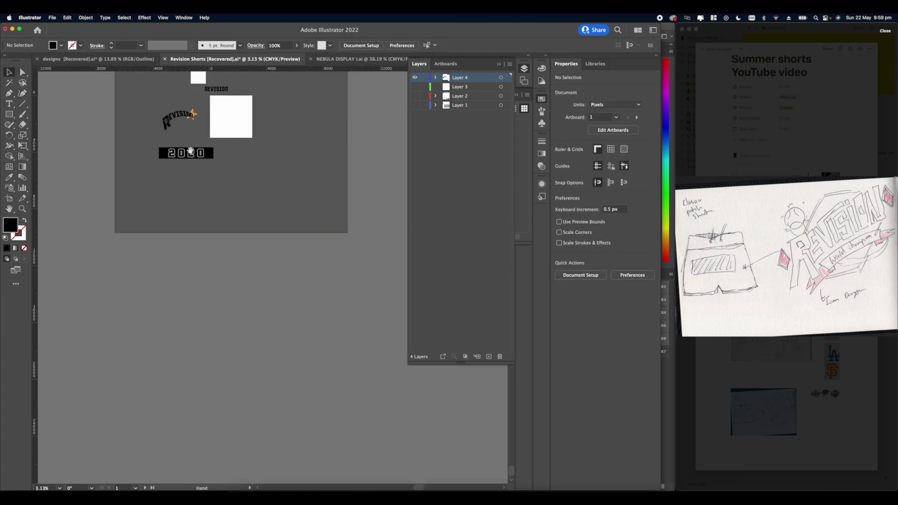
Step: Draw a black rectangle about 1351 × 467 px overlapping the lower-left end of the 2020 bar
{"action": "scroll", "coordinate": [157, 206], "scroll_direction": "up", "scroll_amount": 5}
{"action": "left_click_drag", "start_coordinate": [162, 203], "coordinate": [203, 264]}
{"action": "key", "text": "m"}
{"action": "left_click", "coordinate": [200, 261]}
{"action": "left_click", "coordinate": [243, 188]}
{"action": "mouse_move", "coordinate": [294, 246]}
{"action": "left_mouse_down"}
{"action": "mouse_move", "coordinate": [319, 247]}
{"action": "mouse_move", "coordinate": [212, 257]}
{"action": "mouse_move", "coordinate": [299, 263]}
{"action": "left_mouse_up"}
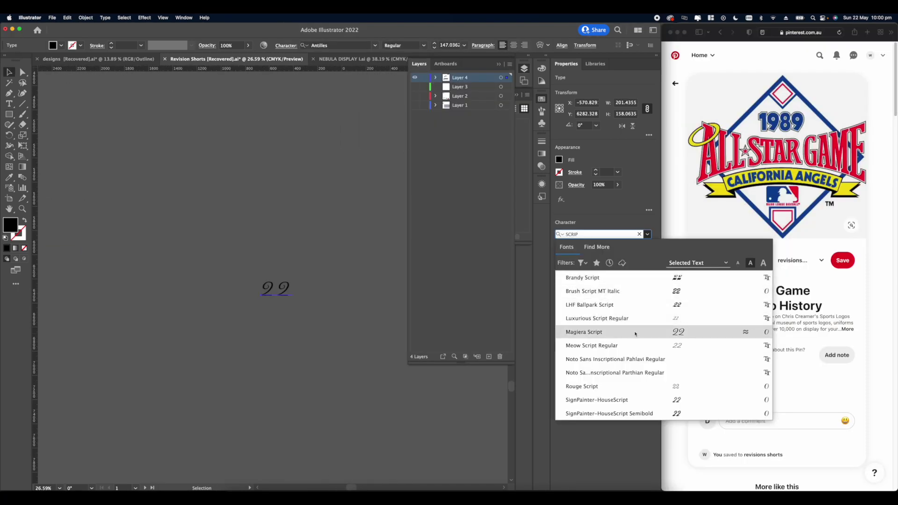
Step: Set the 22 text in the Brandy Script font and convert it to outlines
{"action": "left_click", "coordinate": [641, 278]}
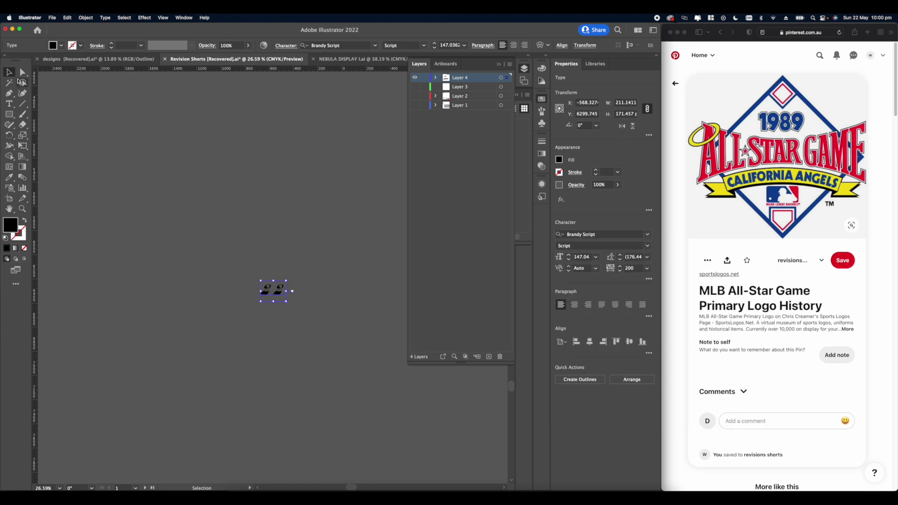
{"action": "scroll", "coordinate": [281, 318], "scroll_direction": "up", "scroll_amount": 3}
{"action": "right_click", "coordinate": [268, 262]}
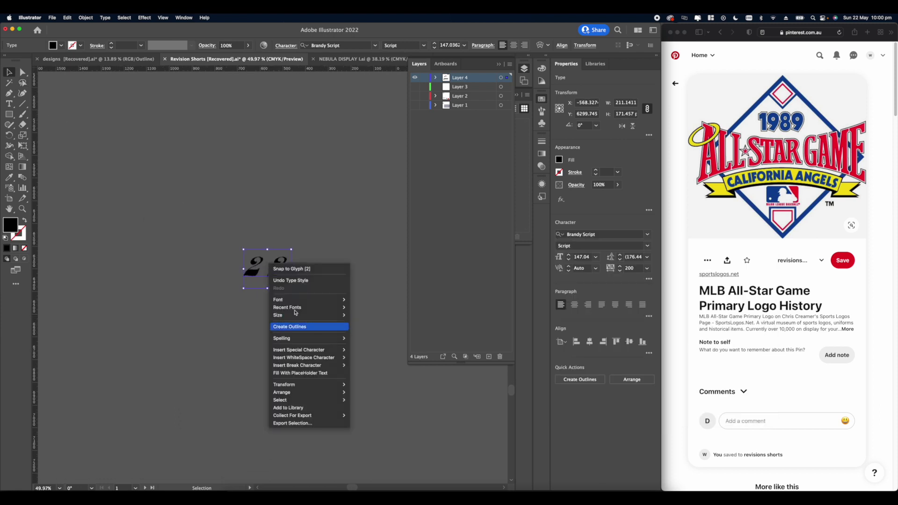
{"action": "left_click", "coordinate": [292, 325]}
Step: Ungroup the outlined 22 and reposition its second digit to stagger the pair
{"action": "scroll", "coordinate": [271, 277], "scroll_direction": "up", "scroll_amount": 2}
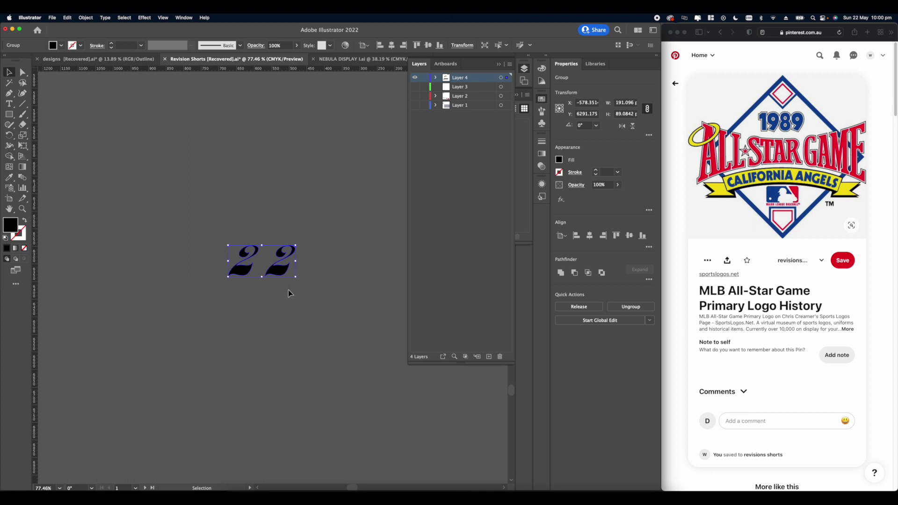
{"action": "right_click", "coordinate": [284, 272]}
{"action": "left_click", "coordinate": [305, 337]}
{"action": "left_click", "coordinate": [284, 289]}
{"action": "mouse_move", "coordinate": [275, 273]}
{"action": "left_mouse_down"}
{"action": "mouse_move", "coordinate": [256, 279]}
{"action": "mouse_move", "coordinate": [337, 370]}
{"action": "mouse_move", "coordinate": [343, 347]}
{"action": "mouse_move", "coordinate": [247, 242]}
{"action": "mouse_move", "coordinate": [241, 189]}
{"action": "mouse_move", "coordinate": [285, 259]}
{"action": "left_mouse_up"}
Step: Place the script 22, about 1524 px wide, over the last two digits of 2020 and fill it light grey
{"action": "scroll", "coordinate": [271, 290], "scroll_direction": "down", "scroll_amount": 6}
{"action": "scroll", "coordinate": [304, 355], "scroll_direction": "up", "scroll_amount": 1}
{"action": "scroll", "coordinate": [254, 199], "scroll_direction": "up", "scroll_amount": 2}
{"action": "scroll", "coordinate": [256, 162], "scroll_direction": "down", "scroll_amount": 2}
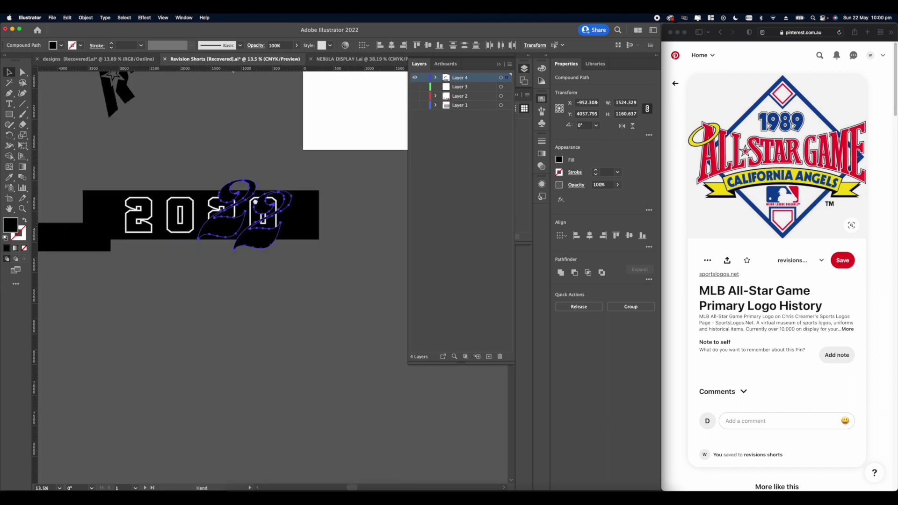
{"action": "left_click", "coordinate": [559, 160]}
{"action": "left_click", "coordinate": [518, 217]}
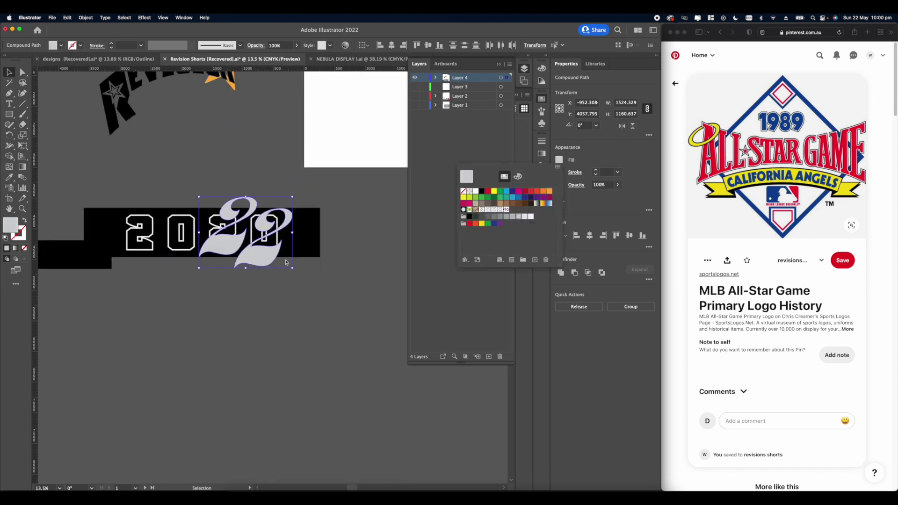
{"action": "left_click", "coordinate": [327, 296]}
Step: Place a copy of the small black rectangle at the bar's lower-right end and shift it left to overlap the bar
{"action": "scroll", "coordinate": [295, 303], "scroll_direction": "up", "scroll_amount": 2}
{"action": "scroll", "coordinate": [295, 304], "scroll_direction": "down", "scroll_amount": 8}
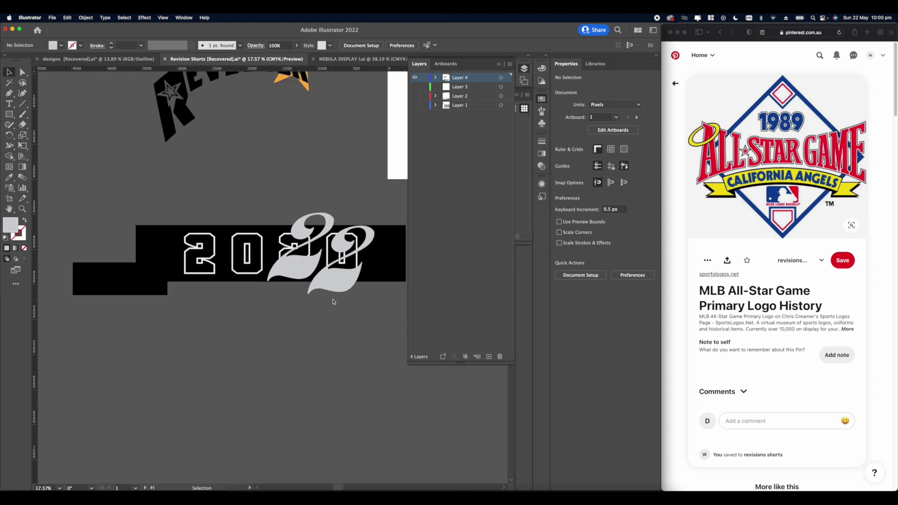
{"action": "scroll", "coordinate": [257, 282], "scroll_direction": "up", "scroll_amount": 2}
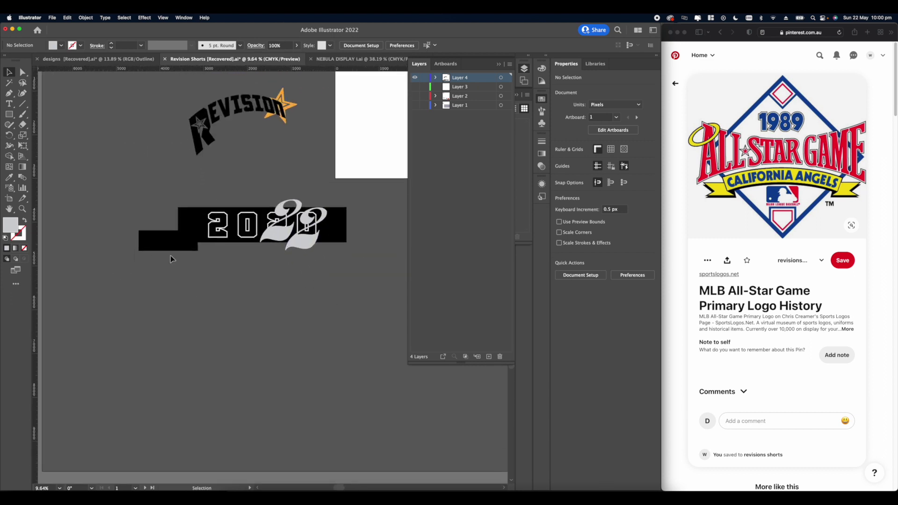
{"action": "scroll", "coordinate": [284, 260], "scroll_direction": "up", "scroll_amount": 2}
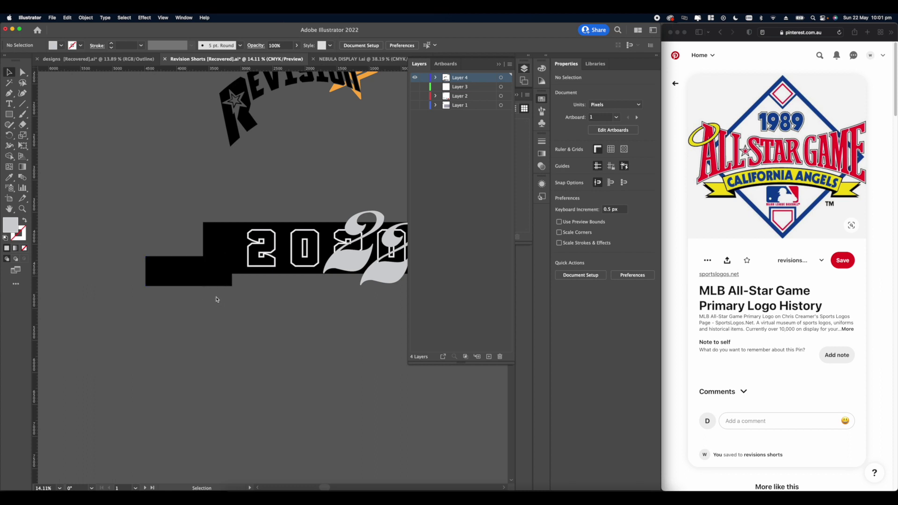
{"action": "scroll", "coordinate": [209, 289], "scroll_direction": "up", "scroll_amount": 3}
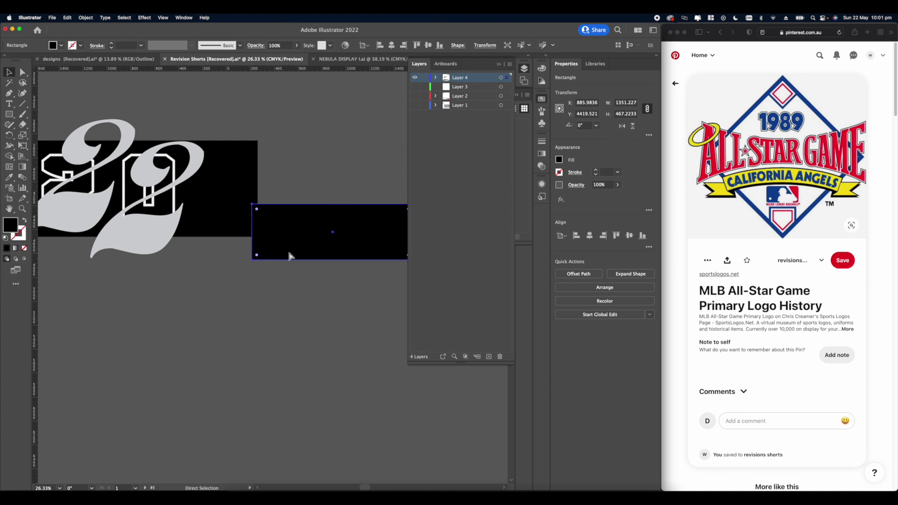
{"action": "left_click_drag", "start_coordinate": [288, 255], "coordinate": [272, 252]}
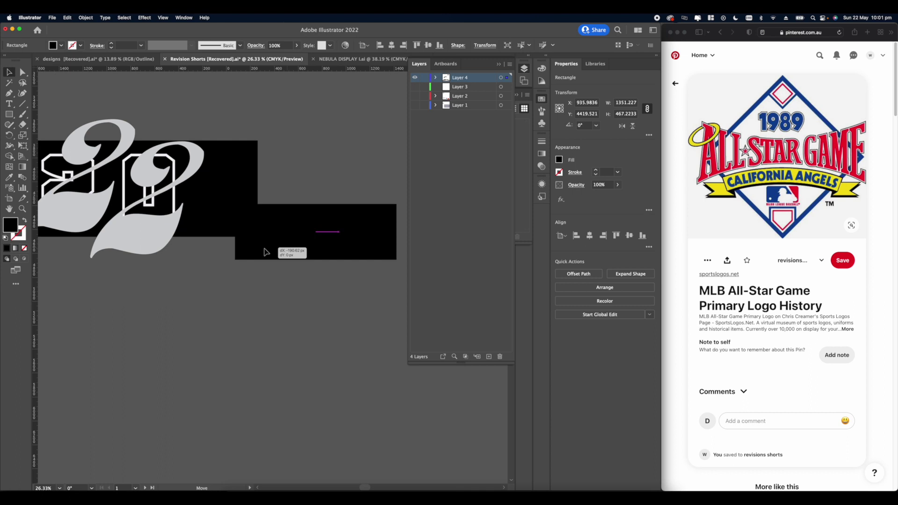
{"action": "left_click", "coordinate": [248, 310]}
Step: Shift the left small rectangle outward so that its overlap with the bar matches the one at the right end
{"action": "left_click_drag", "start_coordinate": [97, 319], "coordinate": [347, 349]}
{"action": "left_click_drag", "start_coordinate": [170, 293], "coordinate": [139, 291]}
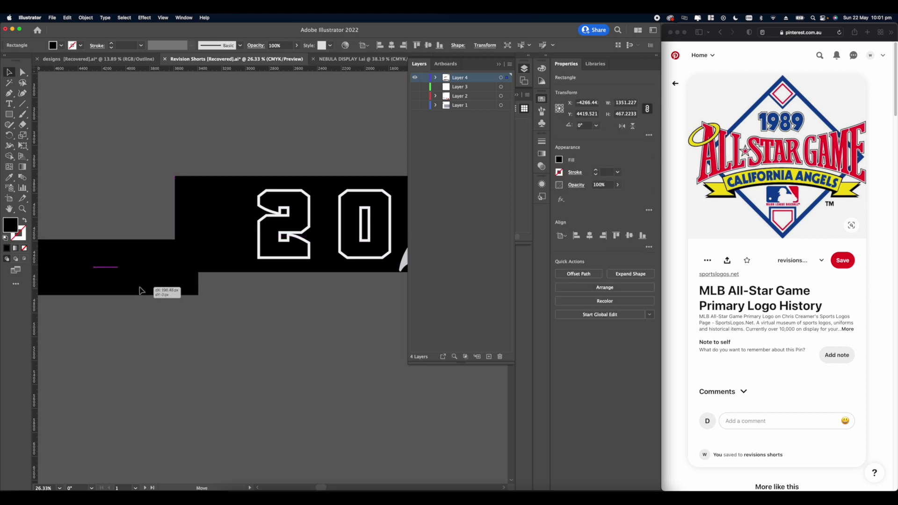
{"action": "left_click_drag", "start_coordinate": [139, 287], "coordinate": [139, 288]}
{"action": "left_click", "coordinate": [201, 318]}
{"action": "scroll", "coordinate": [174, 294], "scroll_direction": "down", "scroll_amount": 6}
{"action": "scroll", "coordinate": [201, 300], "scroll_direction": "up", "scroll_amount": 4}
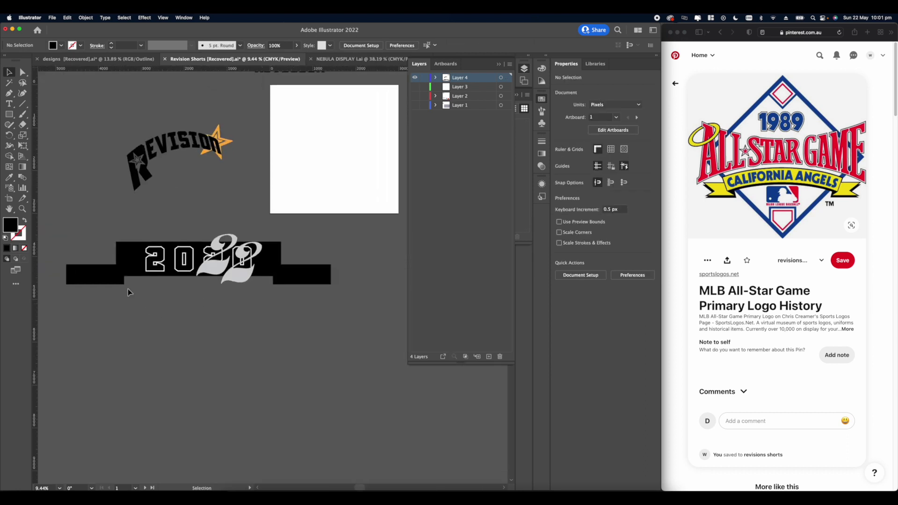
Step: Send both small end rectangles behind the black bar and fill them with orange
{"action": "scroll", "coordinate": [144, 297], "scroll_direction": "up", "scroll_amount": 2}
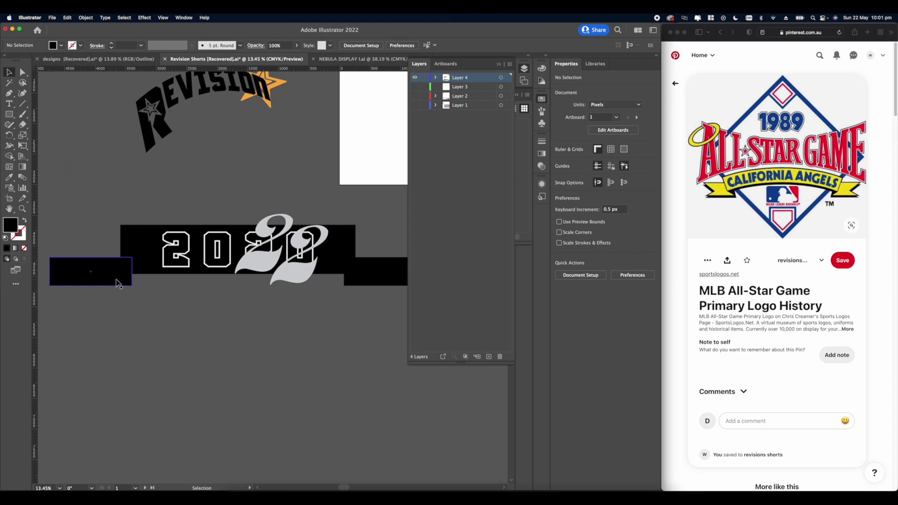
{"action": "left_click", "coordinate": [118, 283]}
{"action": "left_click", "coordinate": [383, 276], "text": "shift"}
{"action": "right_click", "coordinate": [356, 277]}
{"action": "mouse_move", "coordinate": [372, 398]}
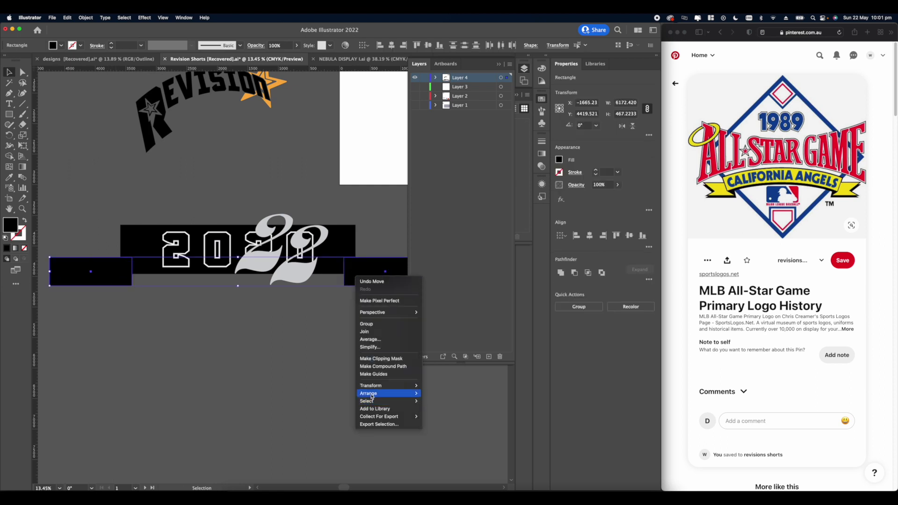
{"action": "left_click", "coordinate": [451, 416]}
{"action": "left_click", "coordinate": [560, 159]}
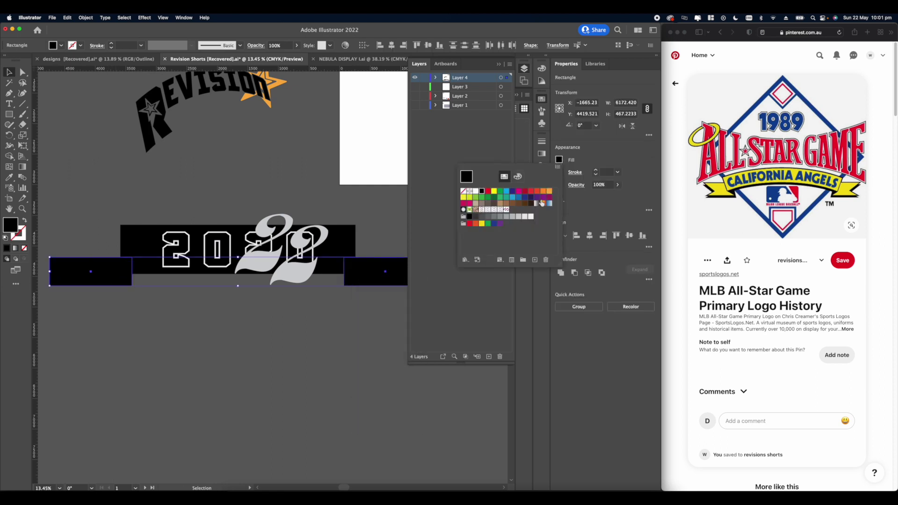
{"action": "left_click", "coordinate": [532, 203]}
{"action": "key", "text": "Escape"}
{"action": "left_click", "coordinate": [115, 302]}
{"action": "scroll", "coordinate": [115, 302], "scroll_direction": "up", "scroll_amount": 2}
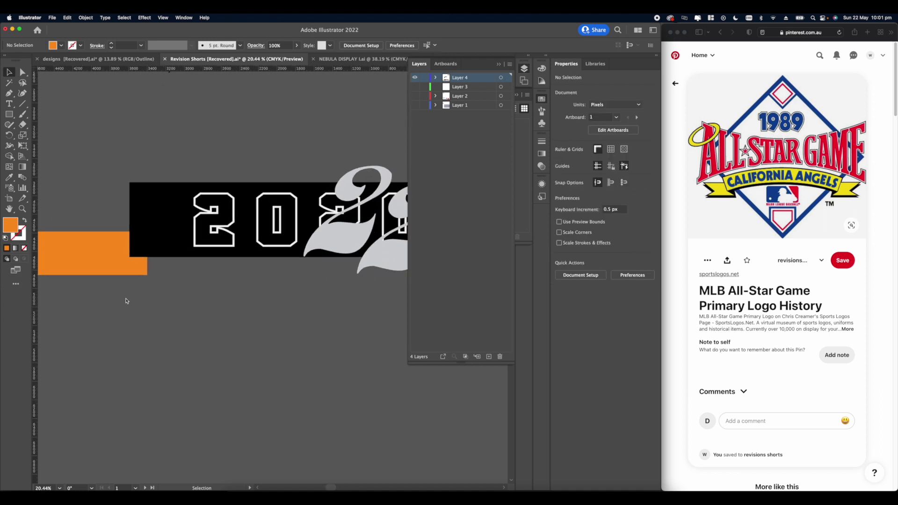
{"action": "scroll", "coordinate": [116, 268], "scroll_direction": "up", "scroll_amount": 5}
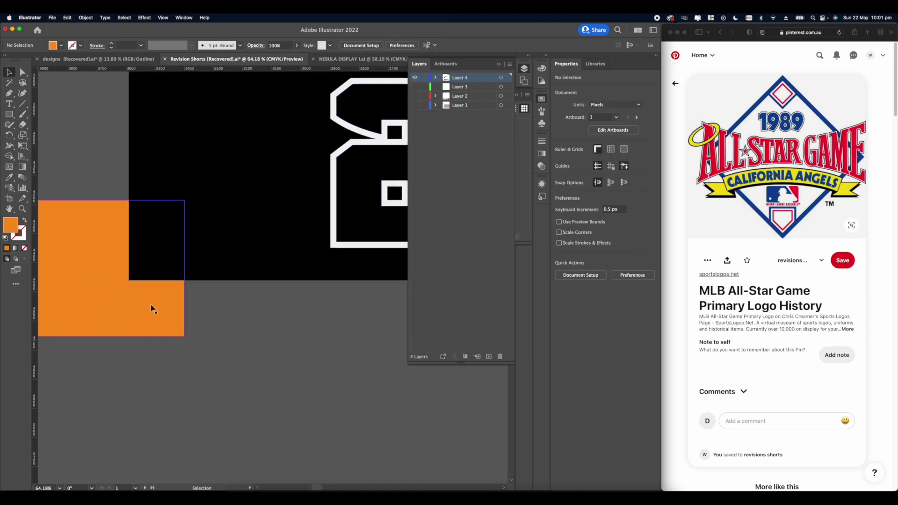
{"action": "scroll", "coordinate": [156, 319], "scroll_direction": "down", "scroll_amount": 3}
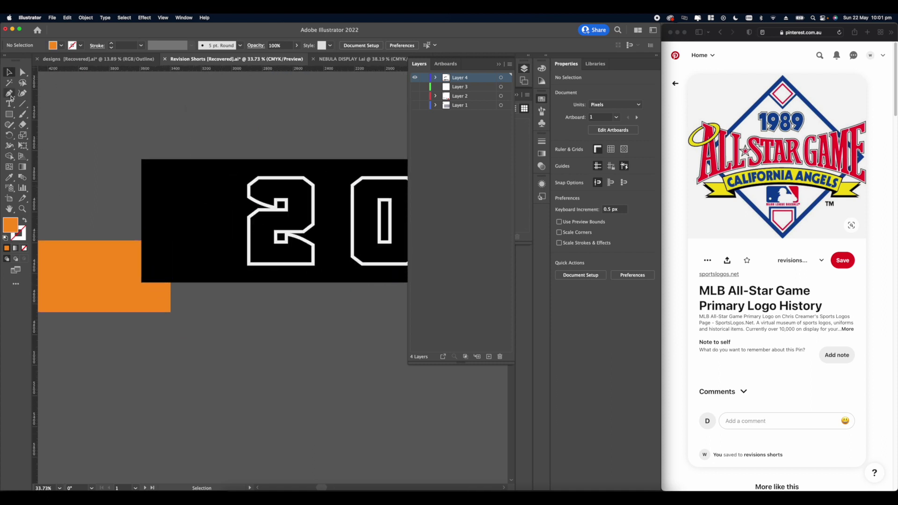
Step: Draw a diagonal line on the left orange rectangle from the black bar's lower corner to the rectangle's inner lower corner
{"action": "left_click", "coordinate": [9, 93]}
{"action": "scroll", "coordinate": [173, 296], "scroll_direction": "up", "scroll_amount": 3}
{"action": "left_click", "coordinate": [109, 268]}
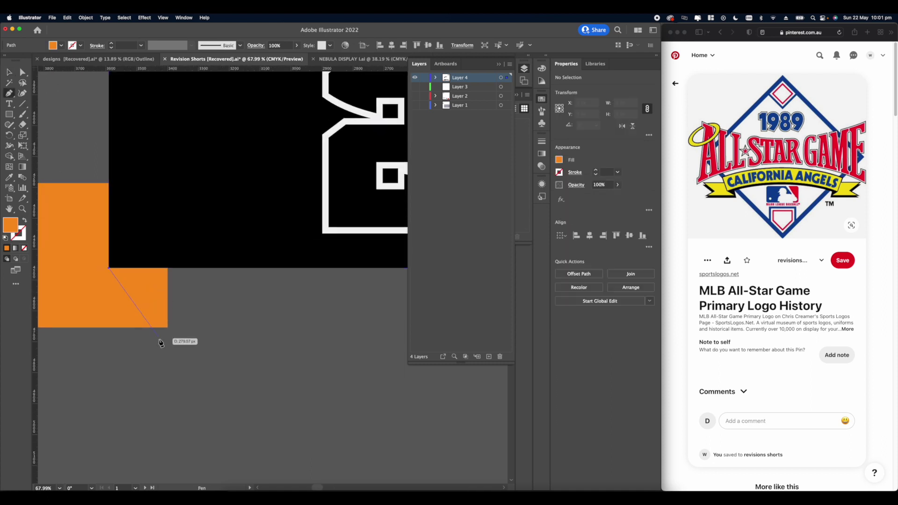
{"action": "scroll", "coordinate": [168, 331], "scroll_direction": "down", "scroll_amount": 5}
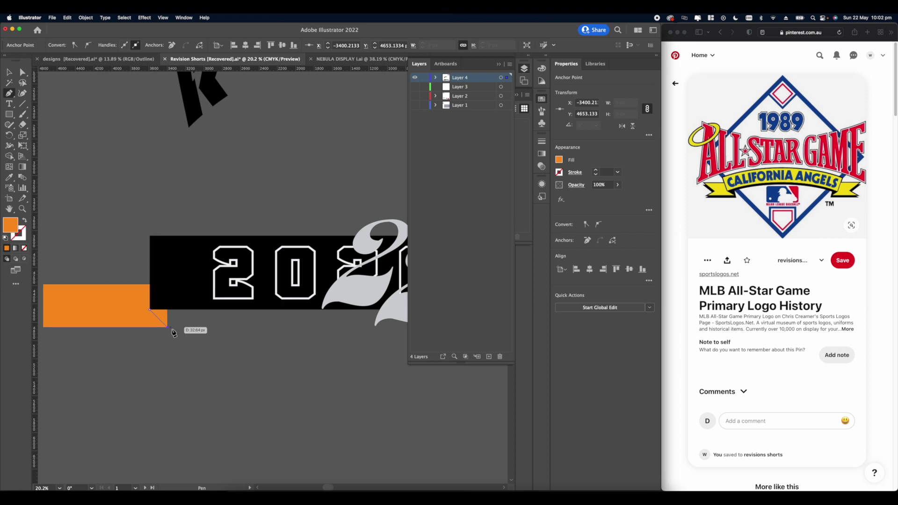
{"action": "left_click", "coordinate": [267, 366]}
{"action": "left_click_drag", "start_coordinate": [272, 359], "coordinate": [98, 325]}
Step: Draw a matching diagonal about 271 px long on the right orange rectangle, from the bar's lower corner to the rectangle's inner lower corner
{"action": "scroll", "coordinate": [326, 277], "scroll_direction": "up", "scroll_amount": 4}
{"action": "left_click", "coordinate": [321, 297]}
{"action": "scroll", "coordinate": [321, 297], "scroll_direction": "up", "scroll_amount": 3}
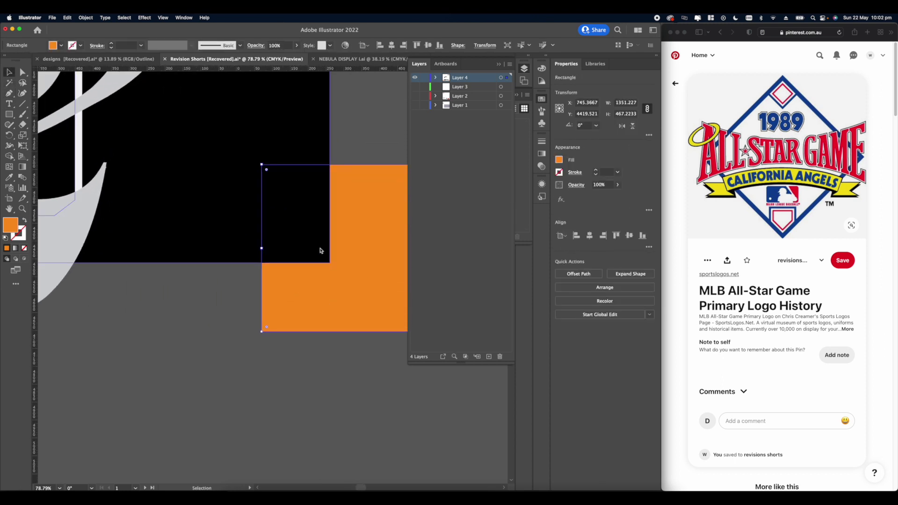
{"action": "key", "text": "p"}
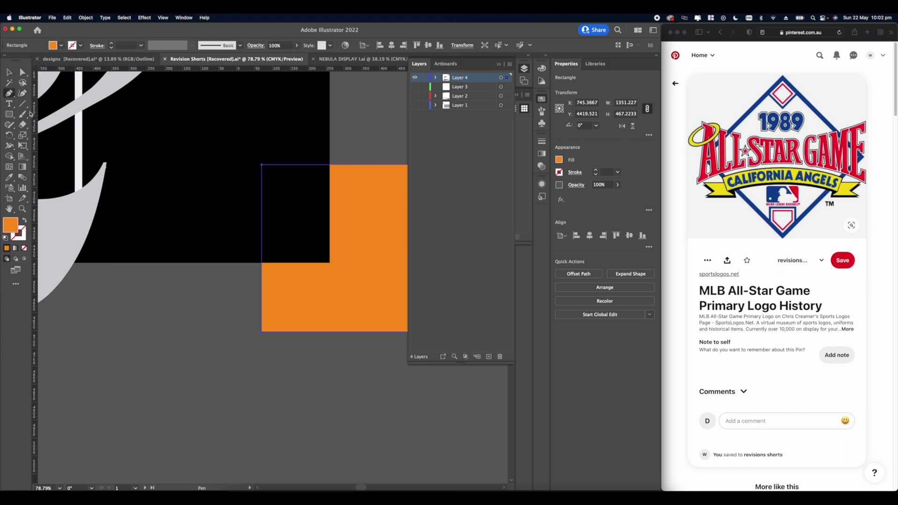
{"action": "left_click", "coordinate": [330, 262]}
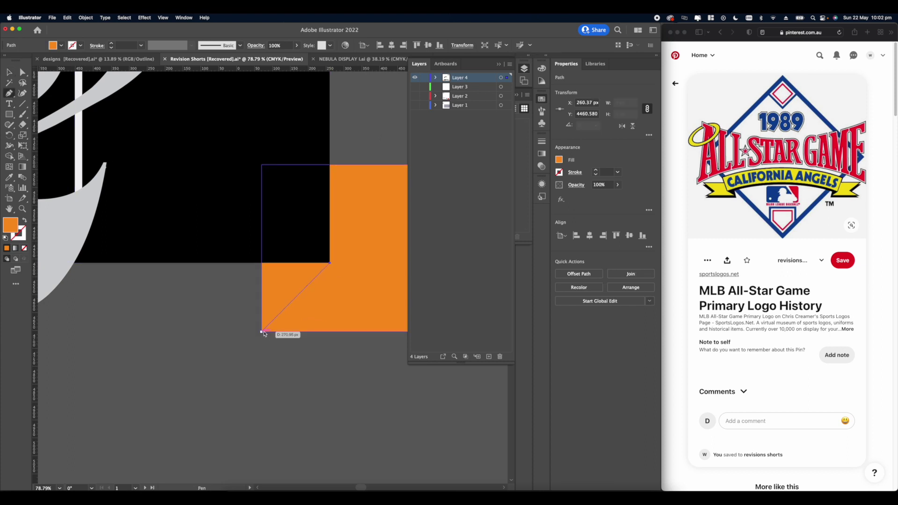
{"action": "left_click", "coordinate": [262, 332]}
{"action": "scroll", "coordinate": [262, 332], "scroll_direction": "down", "scroll_amount": 7}
{"action": "scroll", "coordinate": [268, 339], "scroll_direction": "left", "scroll_amount": 3}
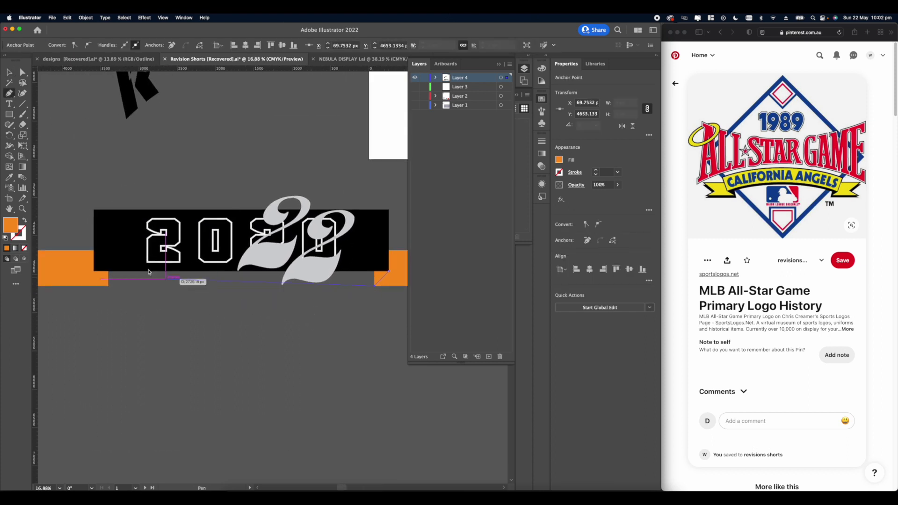
Step: Select the banner pieces and fill the fold triangle beneath the bar's left end with black using Shape Builder
{"action": "left_click", "coordinate": [6, 73]}
{"action": "scroll", "coordinate": [100, 217], "scroll_direction": "left", "scroll_amount": 3}
{"action": "left_click_drag", "start_coordinate": [100, 217], "coordinate": [187, 292]}
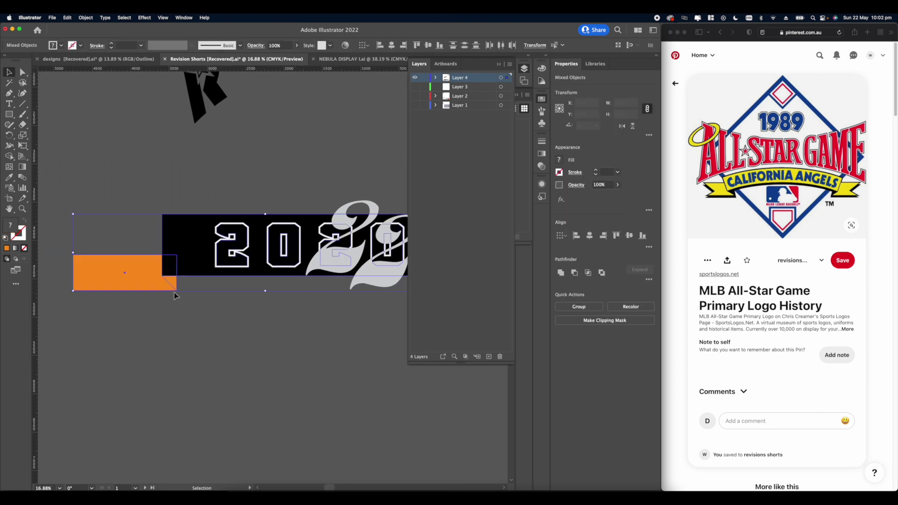
{"action": "scroll", "coordinate": [174, 293], "scroll_direction": "up", "scroll_amount": 5}
{"action": "left_click", "coordinate": [9, 156]}
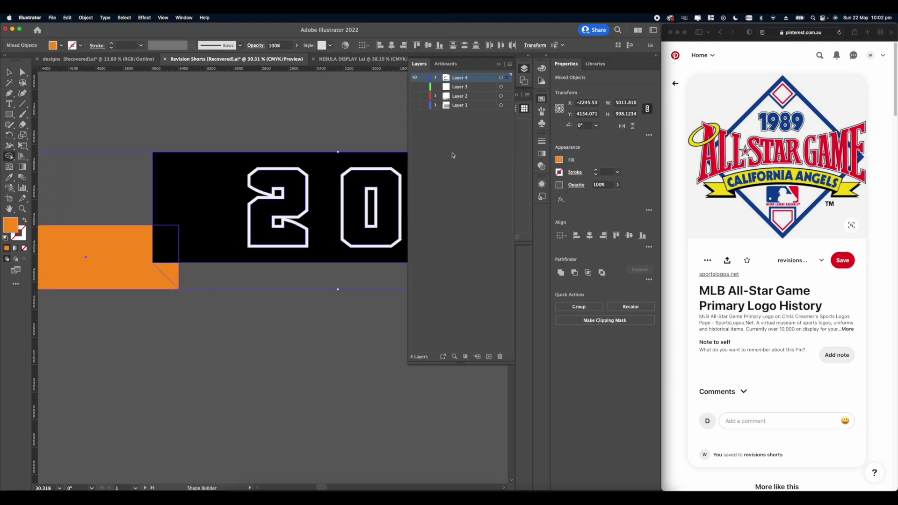
{"action": "left_click", "coordinate": [561, 160]}
{"action": "left_click", "coordinate": [483, 191]}
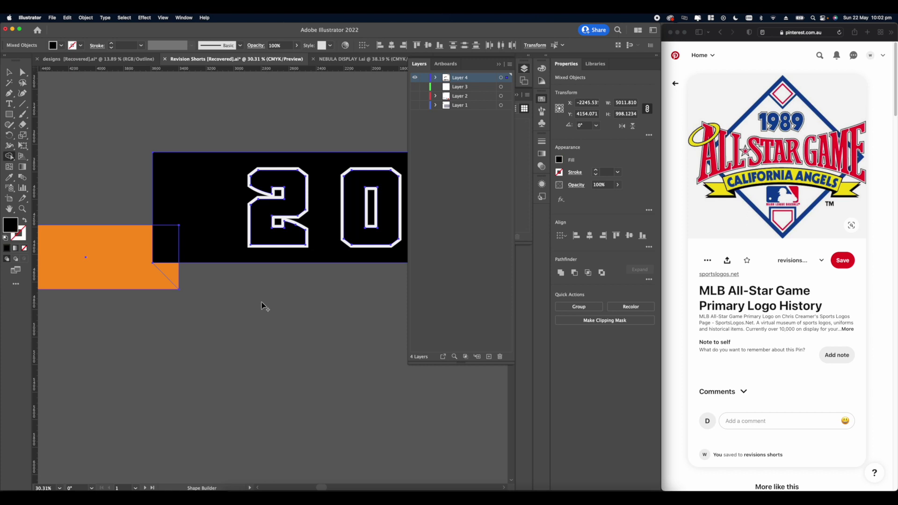
{"action": "left_click", "coordinate": [175, 273]}
{"action": "scroll", "coordinate": [239, 267], "scroll_direction": "down", "scroll_amount": 2}
{"action": "left_click_drag", "start_coordinate": [281, 266], "coordinate": [61, 269]}
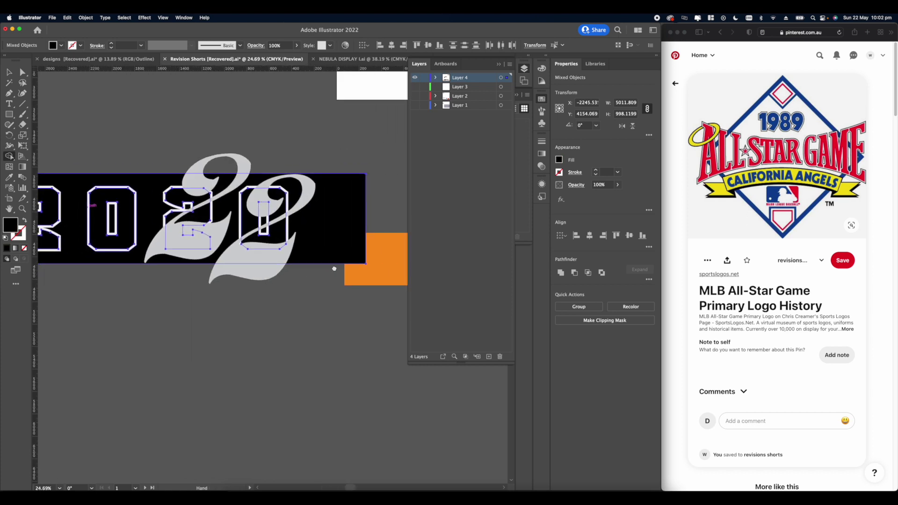
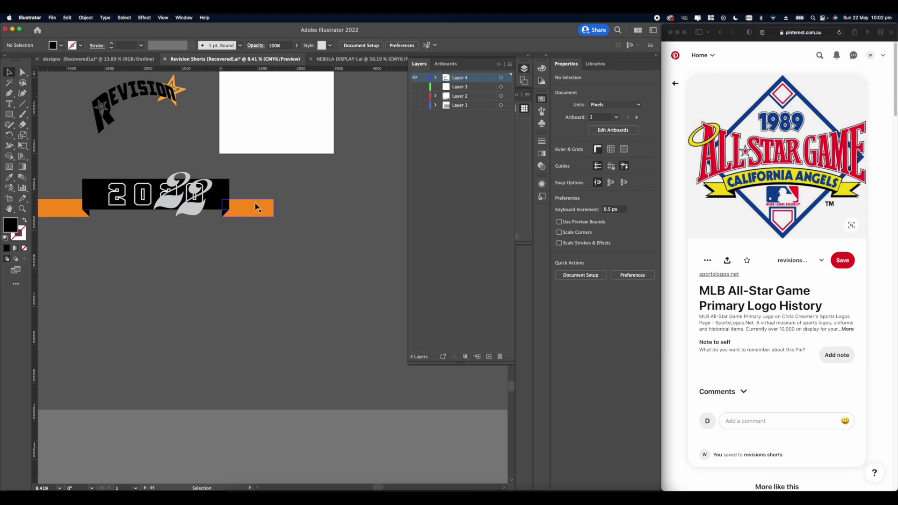
Step: Place an anchor point midway along the outer edge of the right orange rectangle
{"action": "left_click", "coordinate": [259, 215]}
{"action": "left_click", "coordinate": [259, 217]}
{"action": "scroll", "coordinate": [259, 217], "scroll_direction": "up", "scroll_amount": 4}
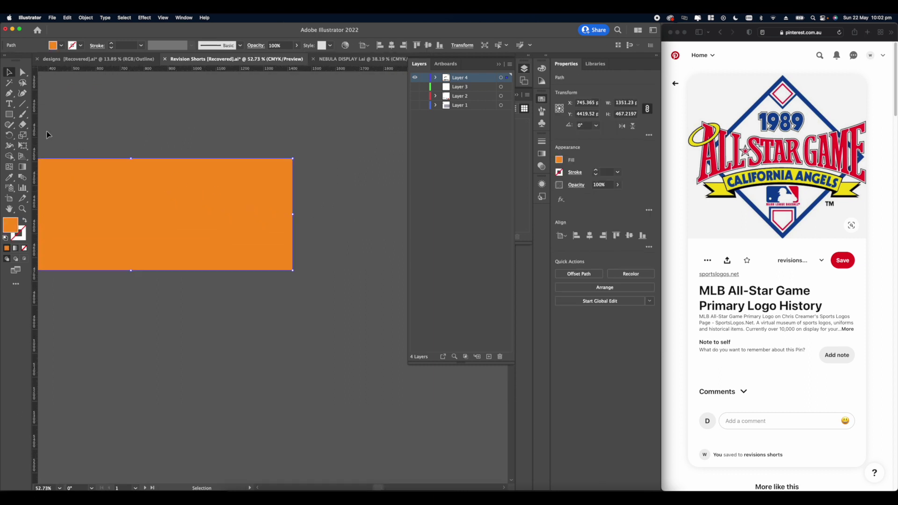
{"action": "left_click", "coordinate": [9, 94]}
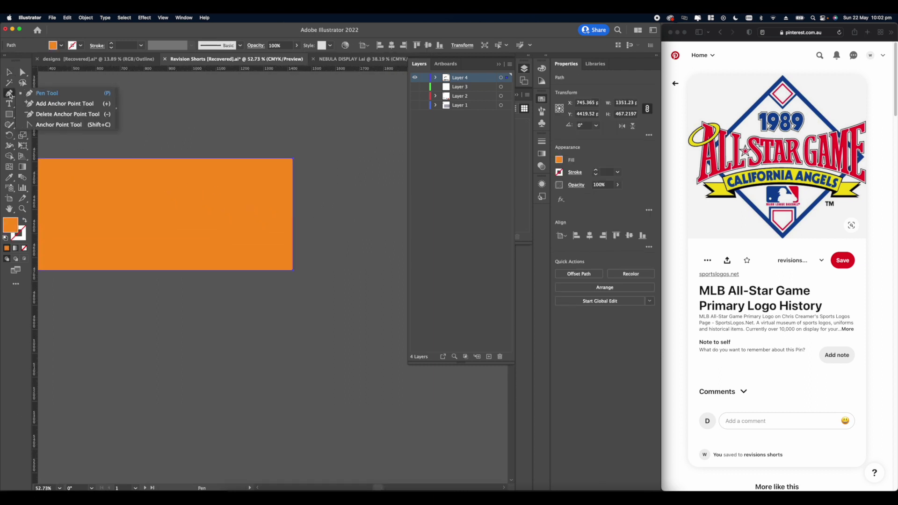
{"action": "key", "text": "a"}
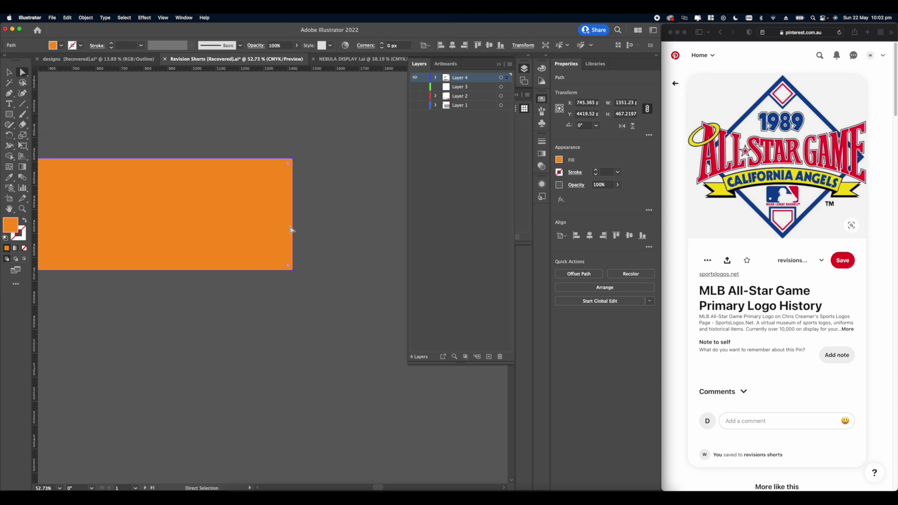
{"action": "left_click", "coordinate": [10, 94]}
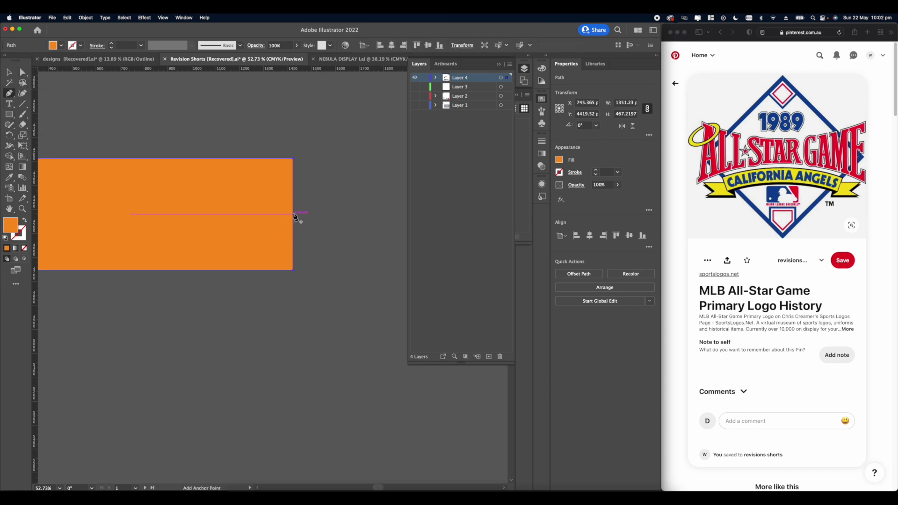
{"action": "left_click", "coordinate": [293, 214]}
Step: Place an anchor point midway along the outer edge of the left orange rectangle
{"action": "left_click_drag", "start_coordinate": [323, 235], "coordinate": [385, 259]}
{"action": "left_click_drag", "start_coordinate": [229, 272], "coordinate": [374, 290]}
{"action": "left_click_drag", "start_coordinate": [107, 268], "coordinate": [259, 286]}
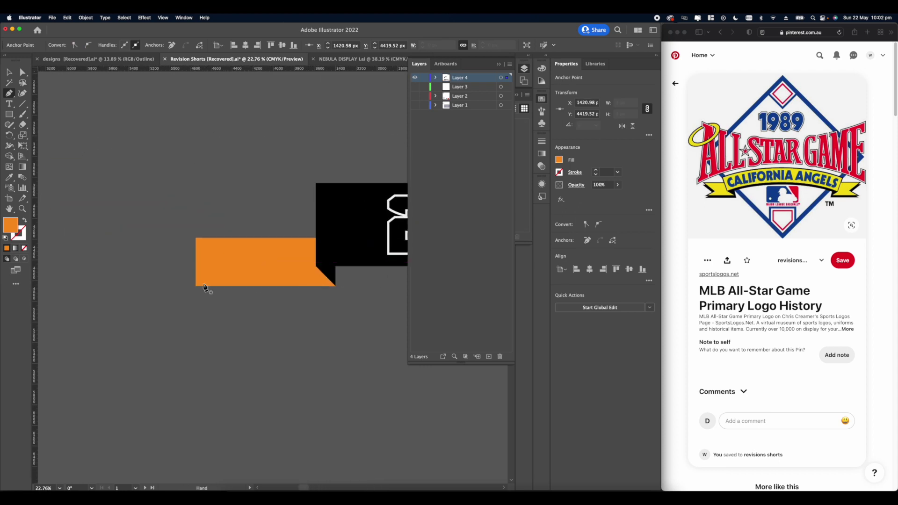
{"action": "scroll", "coordinate": [206, 276], "scroll_direction": "up", "scroll_amount": 2}
{"action": "scroll", "coordinate": [202, 249], "scroll_direction": "up", "scroll_amount": 4}
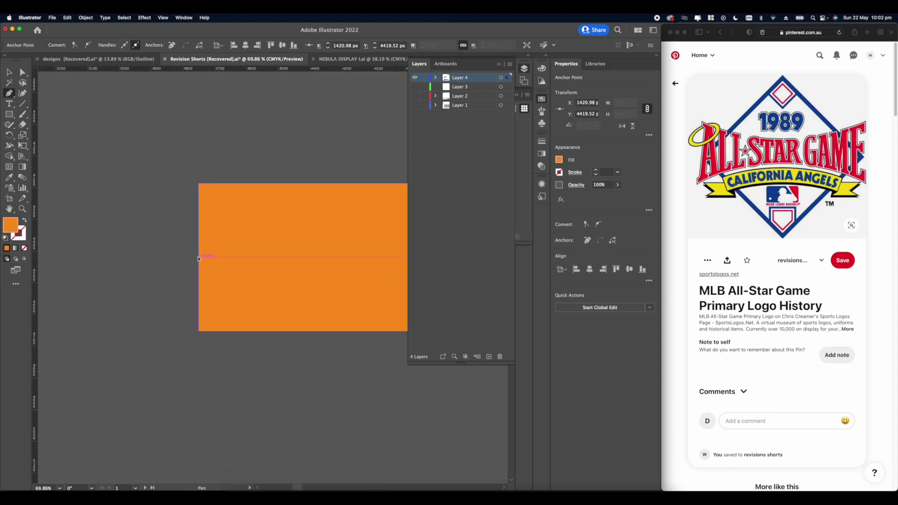
{"action": "left_click", "coordinate": [199, 261]}
{"action": "scroll", "coordinate": [198, 260], "scroll_direction": "down", "scroll_amount": 3}
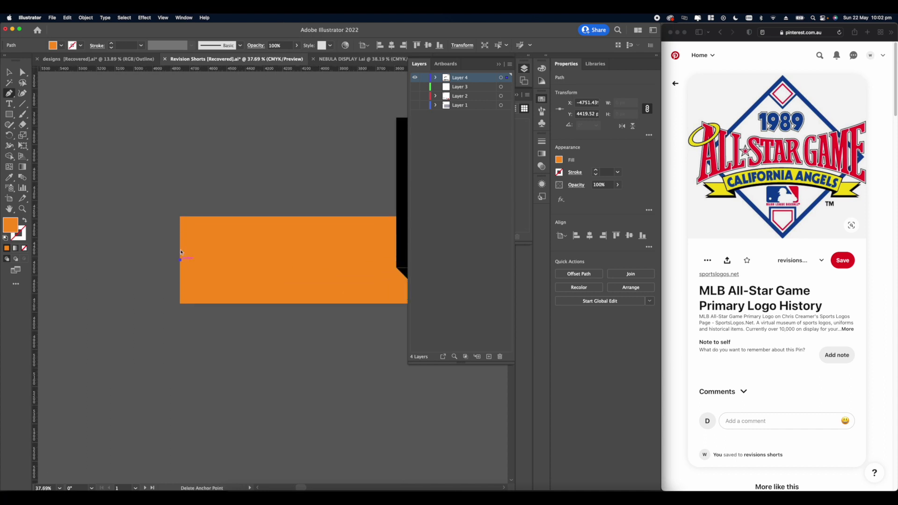
Step: Try to pull the midpoint of the left orange rectangle's outer edge inward to form a notch
{"action": "left_click", "coordinate": [23, 72]}
{"action": "left_click_drag", "start_coordinate": [180, 260], "coordinate": [230, 262]}
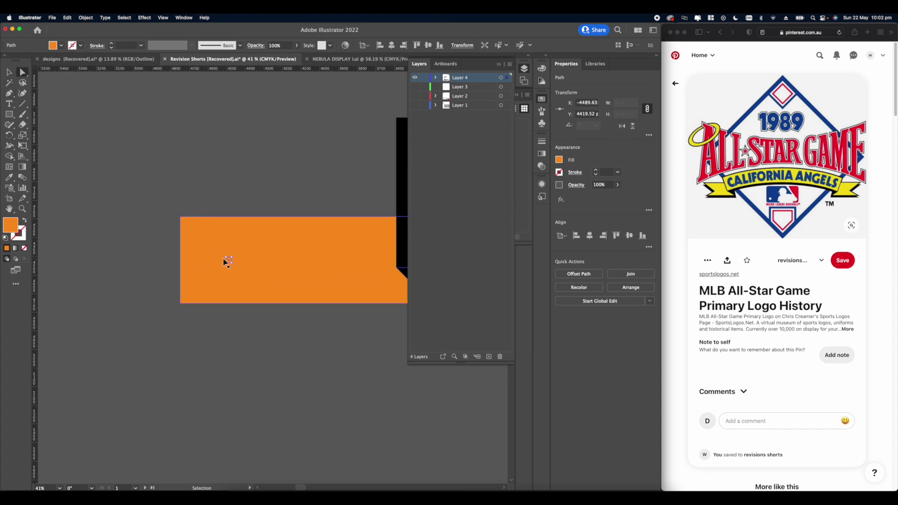
{"action": "left_click_drag", "start_coordinate": [165, 199], "coordinate": [210, 307]}
{"action": "scroll", "coordinate": [197, 283], "scroll_direction": "up", "scroll_amount": 4}
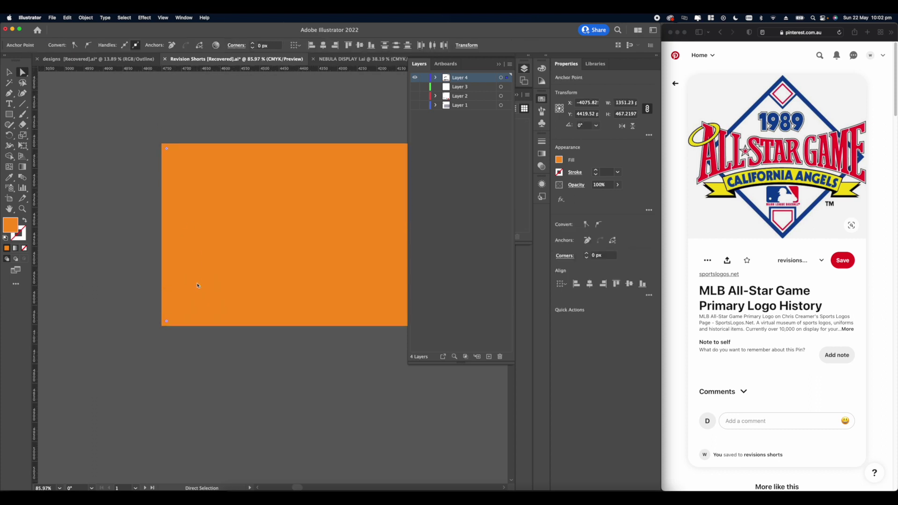
{"action": "left_click_drag", "start_coordinate": [161, 234], "coordinate": [197, 237]}
{"action": "key", "text": "super+z"}
{"action": "left_click", "coordinate": [160, 233]}
Step: Draw a sideways V on the left orange rectangle's outer end, joining both corners to a centred inner point, with sides about 400 px long
{"action": "scroll", "coordinate": [154, 233], "scroll_direction": "down", "scroll_amount": 4}
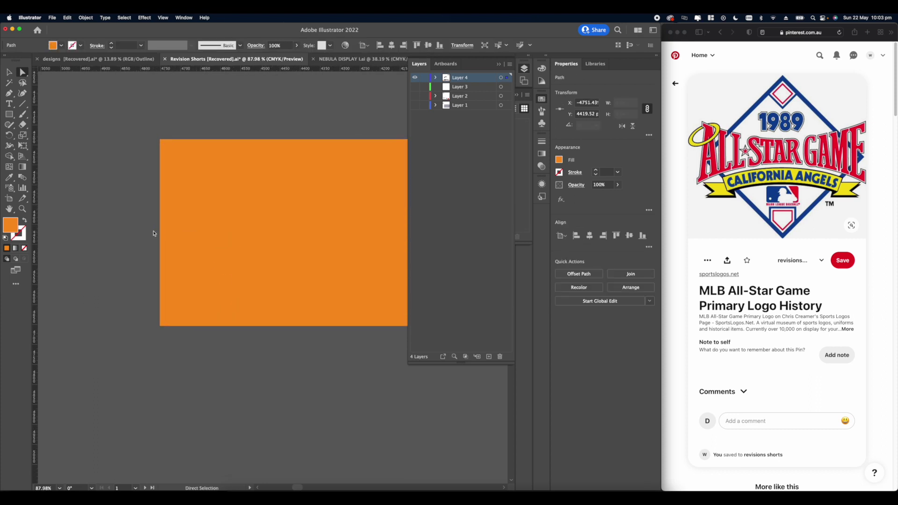
{"action": "scroll", "coordinate": [201, 229], "scroll_direction": "right", "scroll_amount": 1}
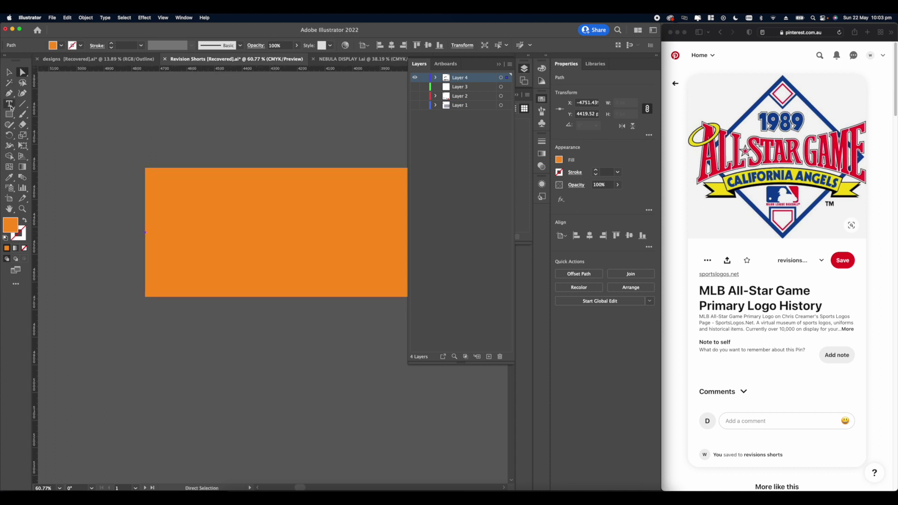
{"action": "left_click", "coordinate": [145, 167]}
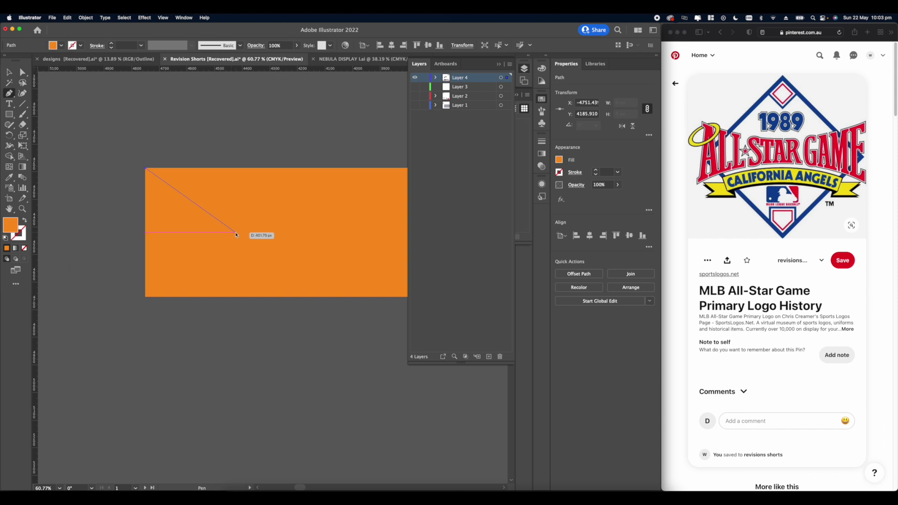
{"action": "left_click", "coordinate": [236, 232]}
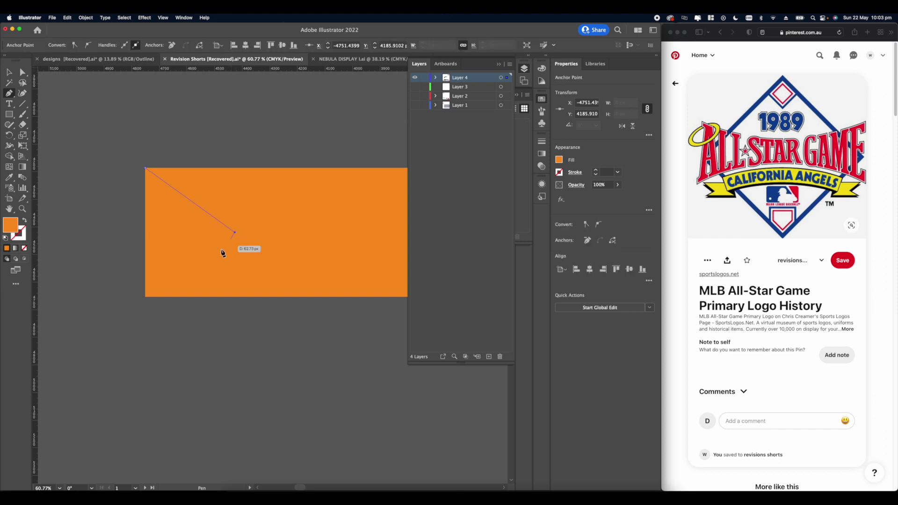
{"action": "left_click", "coordinate": [145, 296]}
{"action": "left_click_drag", "start_coordinate": [188, 269], "coordinate": [140, 268]}
{"action": "left_click_drag", "start_coordinate": [213, 257], "coordinate": [150, 248]}
{"action": "scroll", "coordinate": [149, 248], "scroll_direction": "up", "scroll_amount": 5}
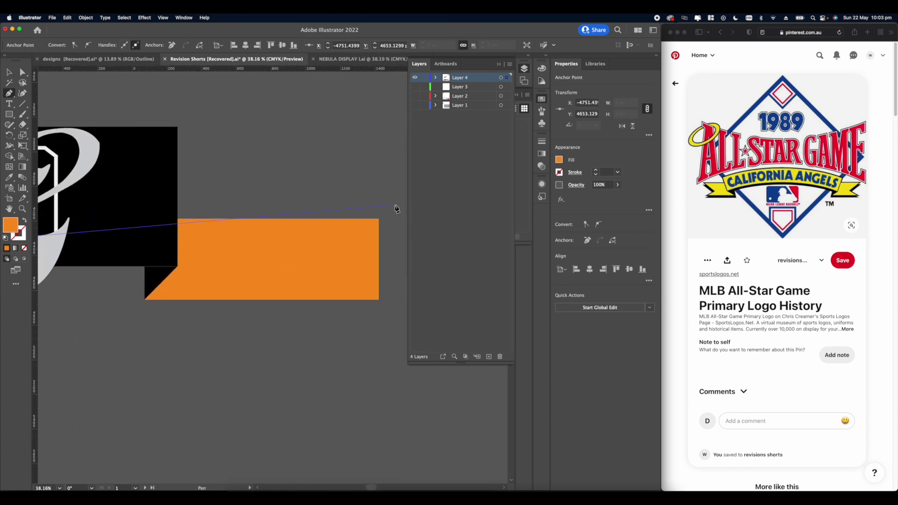
Step: Draw a matching V about 325 px deep on the right orange rectangle's outer end, from its upper corner through a centred point to the lower corner
{"action": "left_click", "coordinate": [20, 74]}
{"action": "left_click", "coordinate": [66, 123]}
{"action": "left_click", "coordinate": [9, 93]}
{"action": "left_click", "coordinate": [372, 226]}
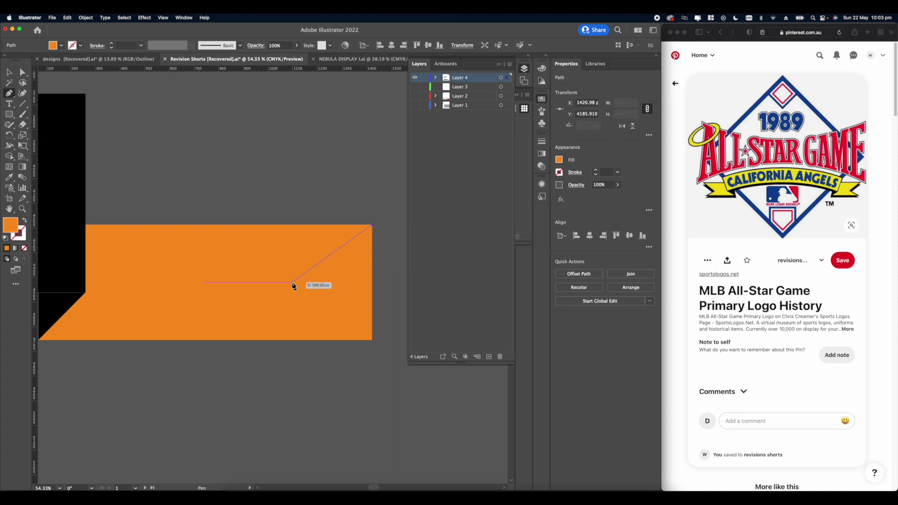
{"action": "left_click", "coordinate": [293, 283]}
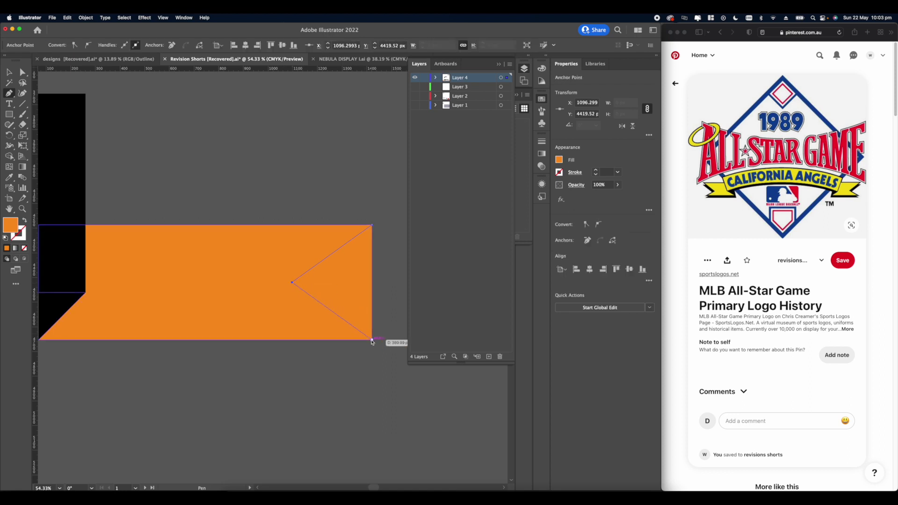
Step: Select the whole banner and split the V-shaped notch areas from the orange tails with Shape Builder
{"action": "scroll", "coordinate": [370, 334], "scroll_direction": "down", "scroll_amount": 10}
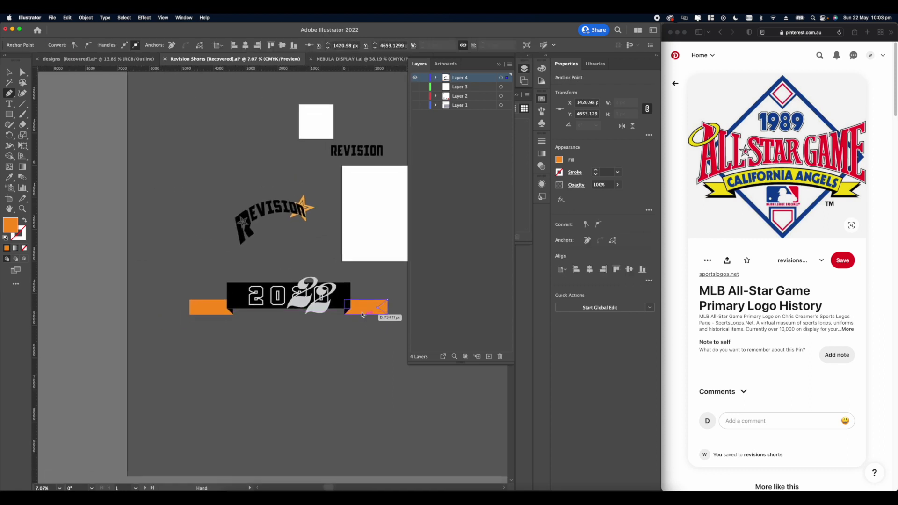
{"action": "left_click", "coordinate": [9, 72]}
{"action": "left_click", "coordinate": [377, 370]}
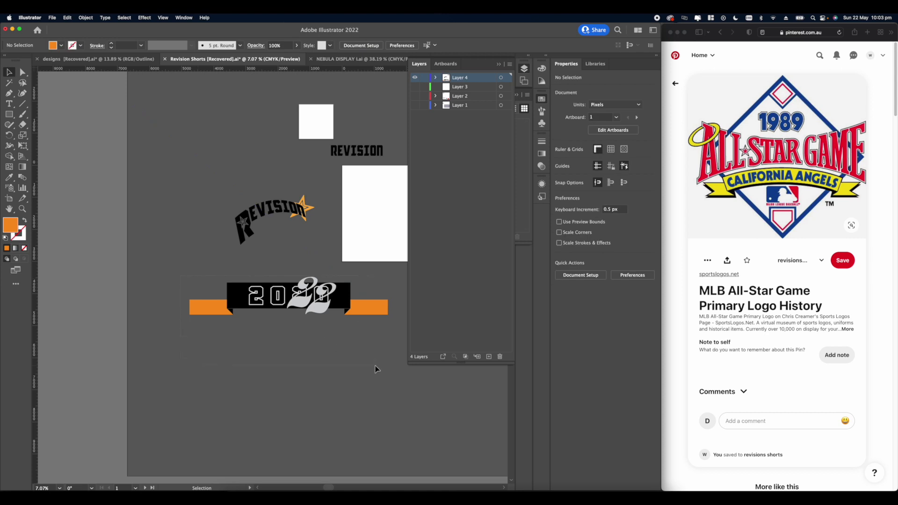
{"action": "left_click_drag", "start_coordinate": [398, 365], "coordinate": [399, 365]}
{"action": "scroll", "coordinate": [190, 325], "scroll_direction": "up", "scroll_amount": 9}
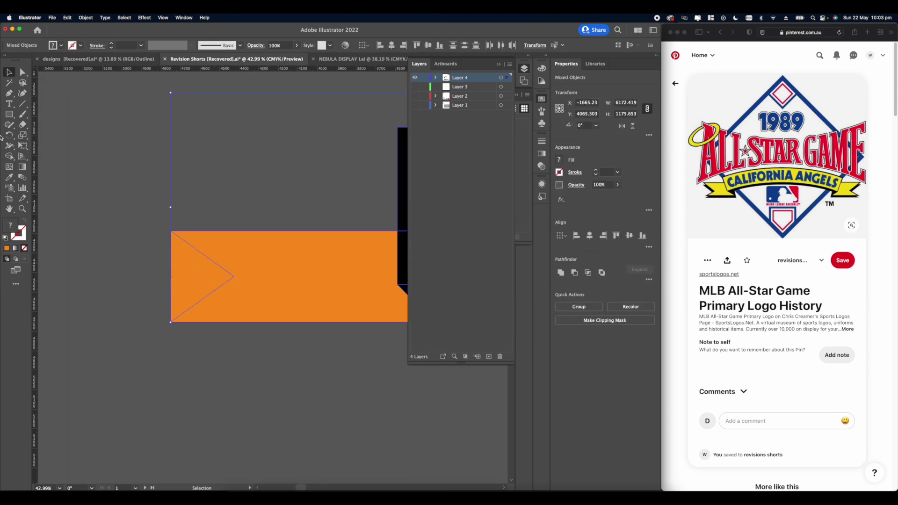
{"action": "left_click", "coordinate": [9, 157]}
{"action": "scroll", "coordinate": [204, 262], "scroll_direction": "down", "scroll_amount": 3}
{"action": "left_click_drag", "start_coordinate": [281, 257], "coordinate": [90, 246]}
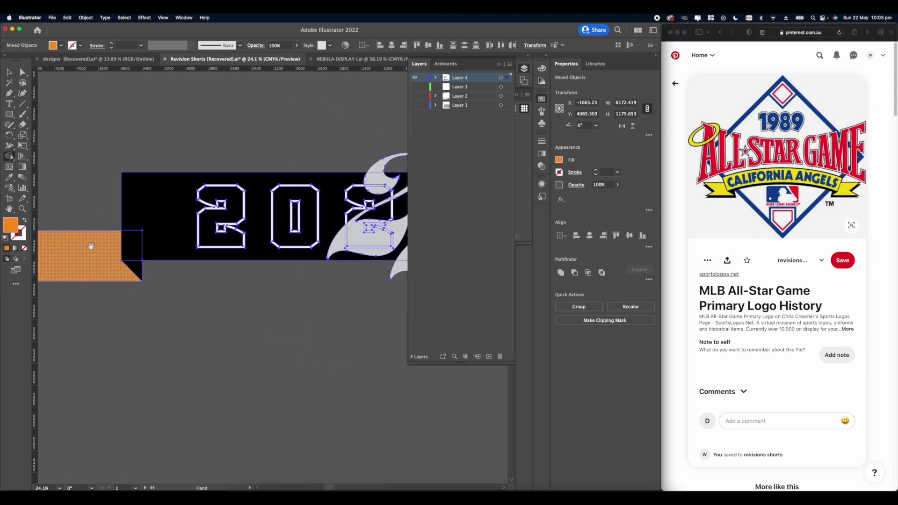
{"action": "left_click_drag", "start_coordinate": [396, 254], "coordinate": [245, 257]}
{"action": "scroll", "coordinate": [245, 257], "scroll_direction": "right", "scroll_amount": 5}
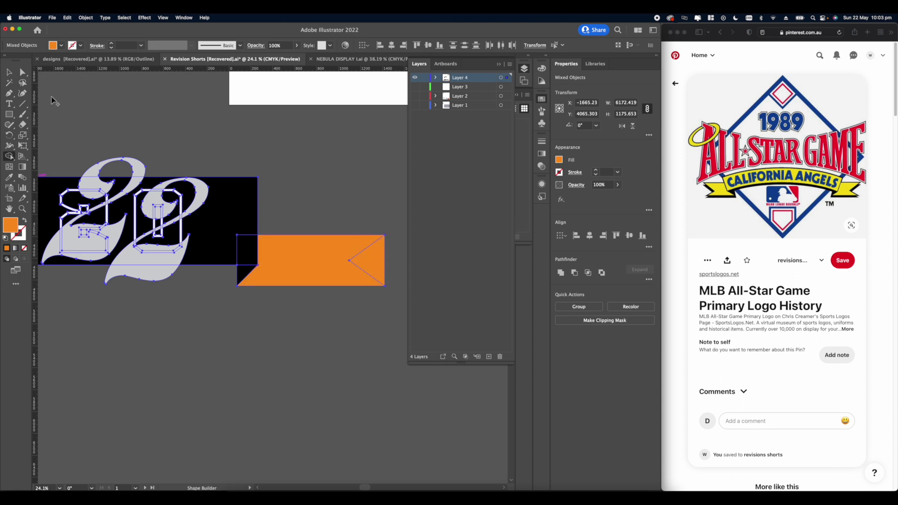
Step: Delete the separated triangle from the right orange tail to leave a notched ribbon end
{"action": "left_click", "coordinate": [24, 73]}
{"action": "left_click", "coordinate": [307, 179]}
{"action": "scroll", "coordinate": [278, 256], "scroll_direction": "right", "scroll_amount": 5}
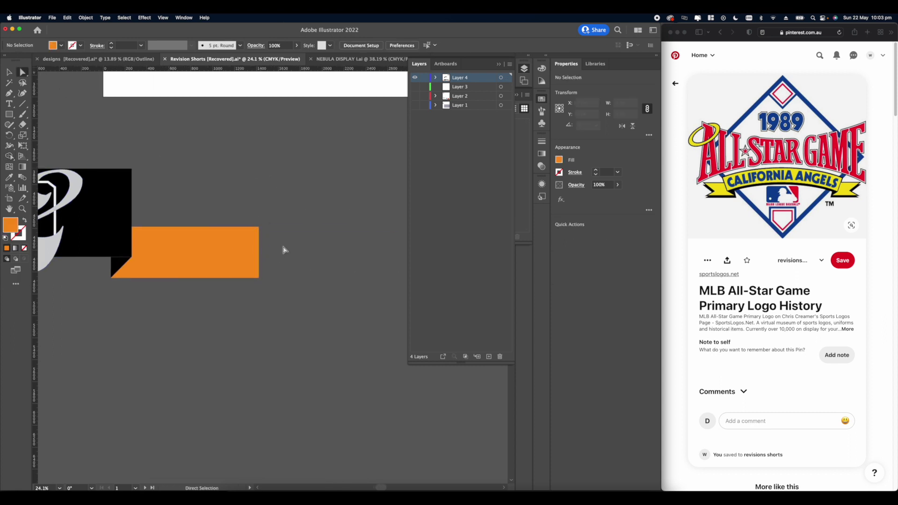
{"action": "left_click", "coordinate": [258, 248]}
{"action": "key", "text": "Delete"}
{"action": "key", "text": "Delete"}
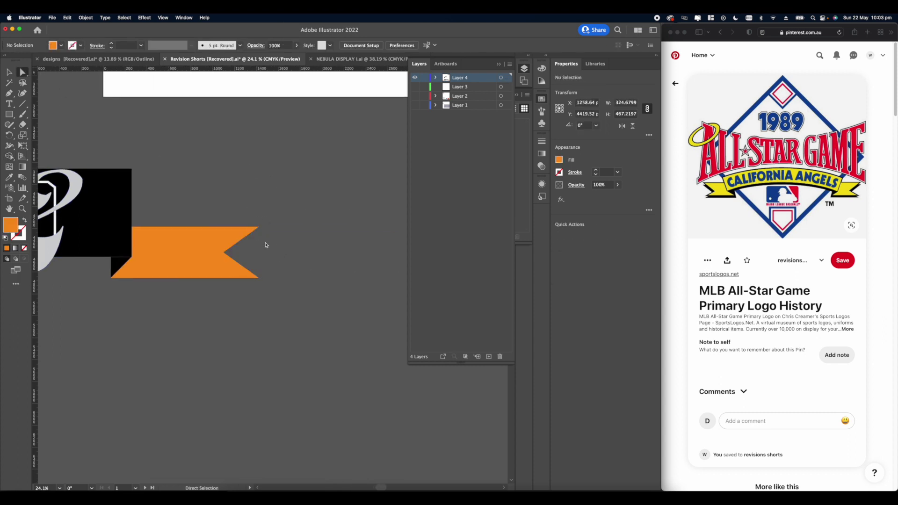
{"action": "scroll", "coordinate": [265, 245], "scroll_direction": "down", "scroll_amount": 6}
{"action": "scroll", "coordinate": [136, 246], "scroll_direction": "up", "scroll_amount": 7}
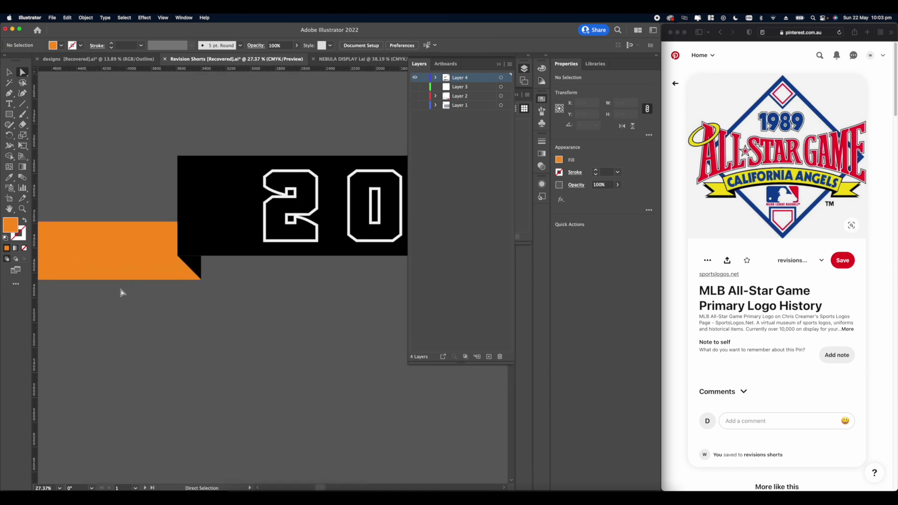
Step: Delete the separated triangle from the left orange tail to form its notched ribbon end
{"action": "scroll", "coordinate": [121, 292], "scroll_direction": "left", "scroll_amount": 4}
{"action": "left_click", "coordinate": [161, 261]}
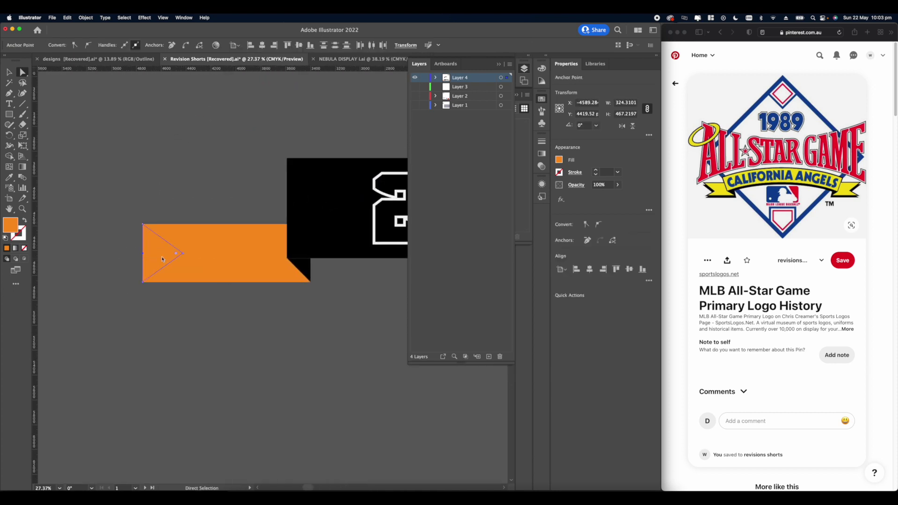
{"action": "key", "text": "Delete"}
Step: Examine the banner's left fold corner up close and the complete ribbon with both notched tails
{"action": "scroll", "coordinate": [164, 260], "scroll_direction": "down", "scroll_amount": 5}
{"action": "scroll", "coordinate": [167, 264], "scroll_direction": "up", "scroll_amount": 10}
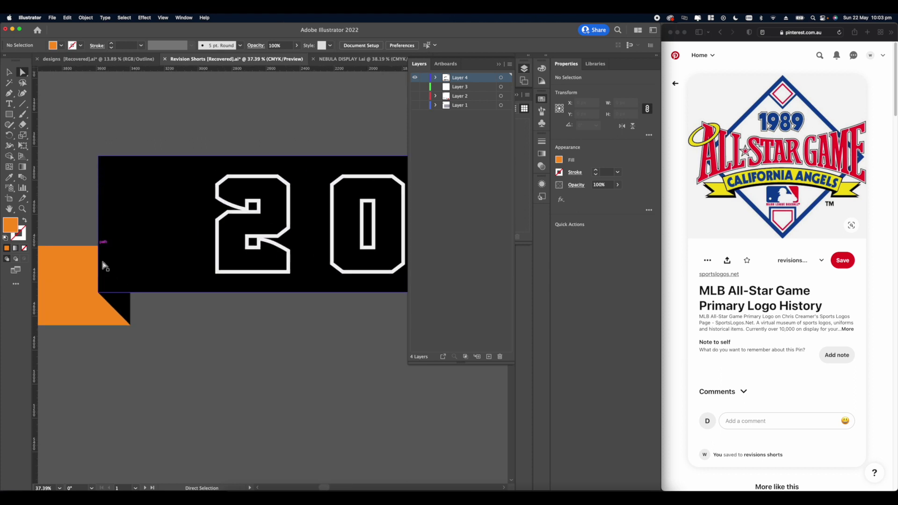
{"action": "scroll", "coordinate": [167, 306], "scroll_direction": "down", "scroll_amount": 5}
{"action": "scroll", "coordinate": [143, 301], "scroll_direction": "up", "scroll_amount": 6}
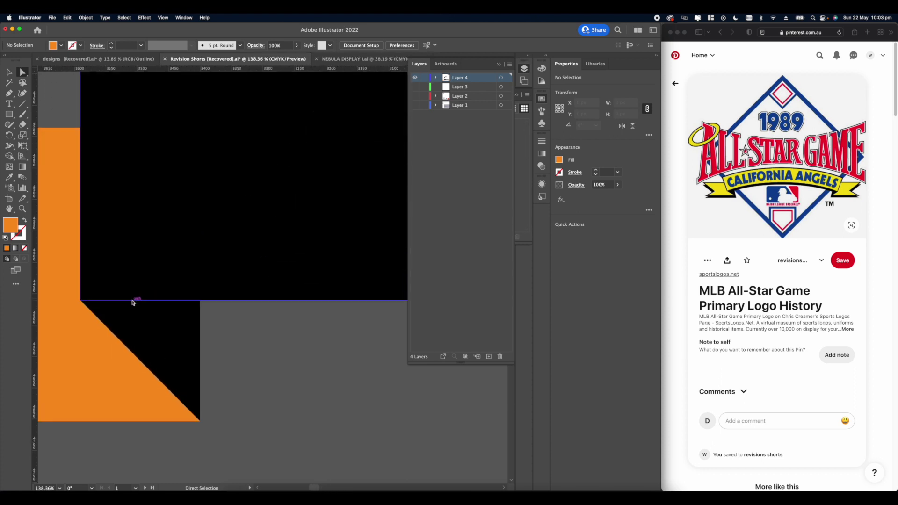
{"action": "scroll", "coordinate": [133, 302], "scroll_direction": "down", "scroll_amount": 12}
{"action": "scroll", "coordinate": [264, 383], "scroll_direction": "down", "scroll_amount": 5}
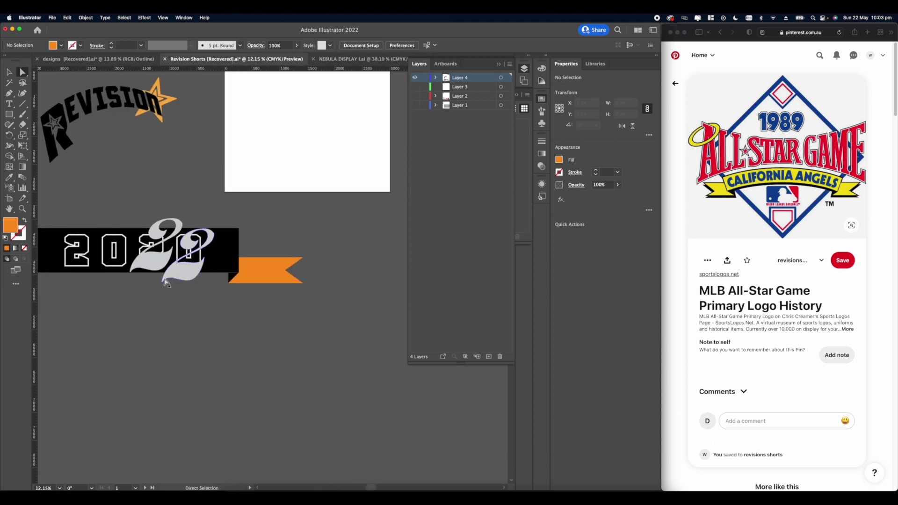
{"action": "scroll", "coordinate": [261, 306], "scroll_direction": "up", "scroll_amount": 5}
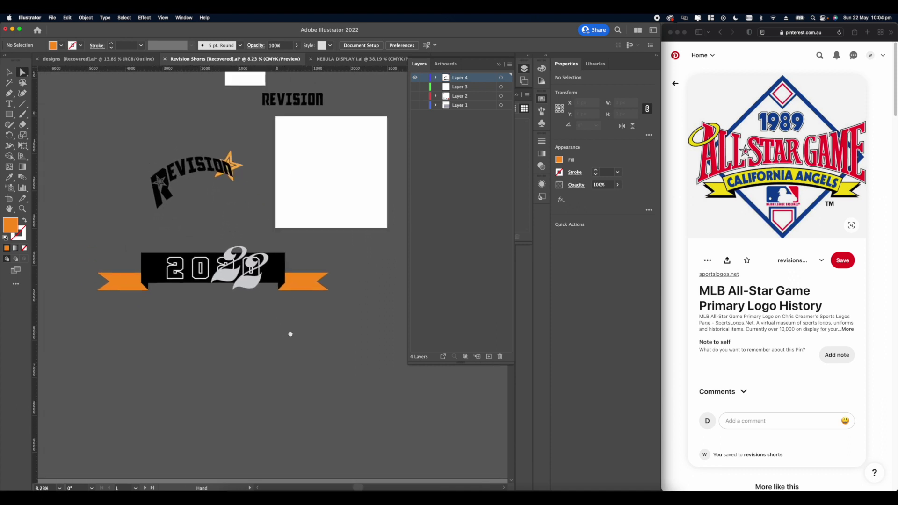
{"action": "scroll", "coordinate": [175, 287], "scroll_direction": "down", "scroll_amount": 3}
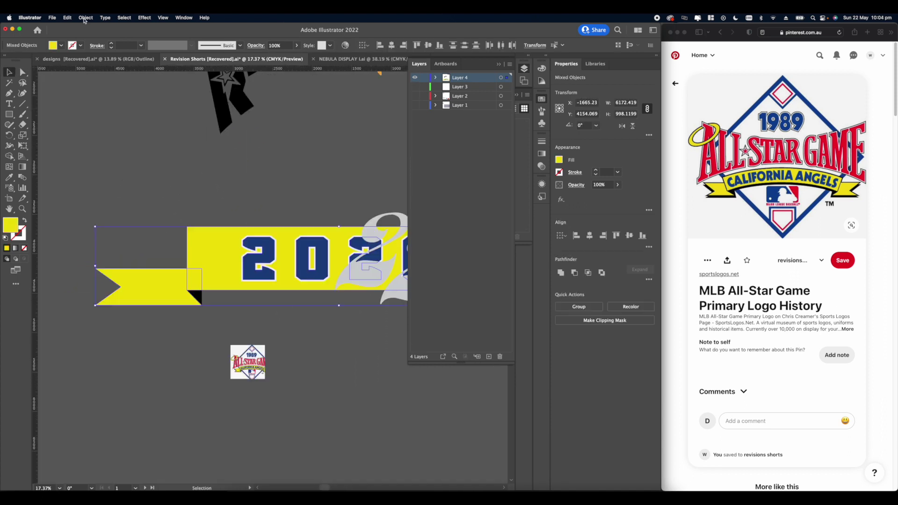
Step: Offset the selected yellow banner shapes' paths by 20 px with miter joins and a miter limit of 4
{"action": "left_click", "coordinate": [86, 17]}
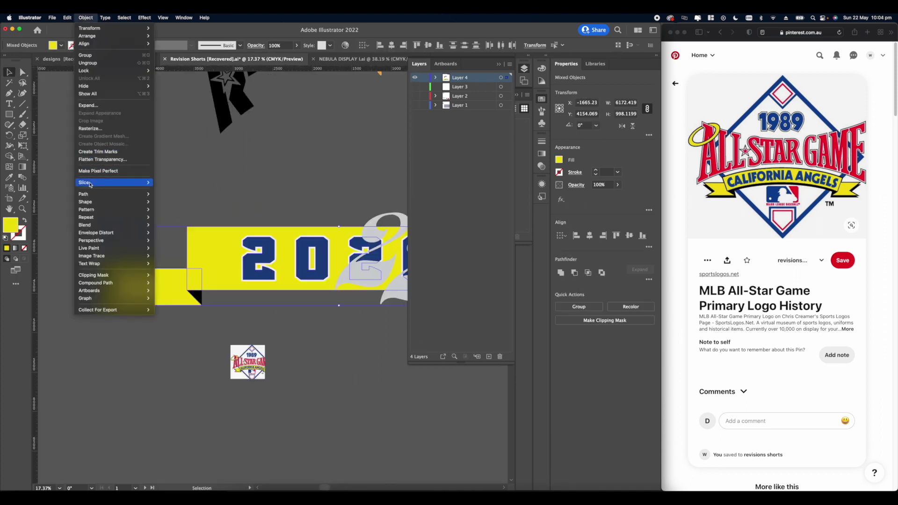
{"action": "mouse_move", "coordinate": [112, 194]}
{"action": "left_click", "coordinate": [172, 221]}
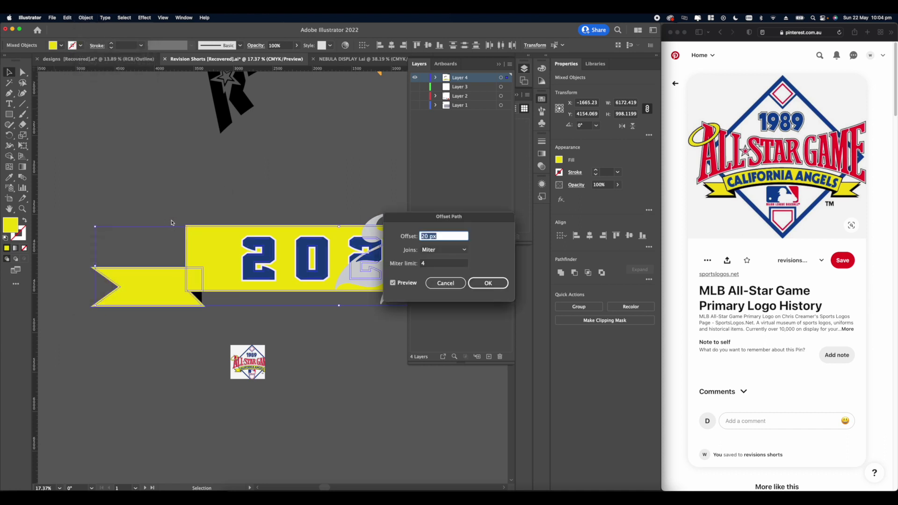
{"action": "left_click", "coordinate": [488, 283]}
{"action": "scroll", "coordinate": [222, 257], "scroll_direction": "right", "scroll_amount": 5}
{"action": "scroll", "coordinate": [222, 258], "scroll_direction": "down", "scroll_amount": 1}
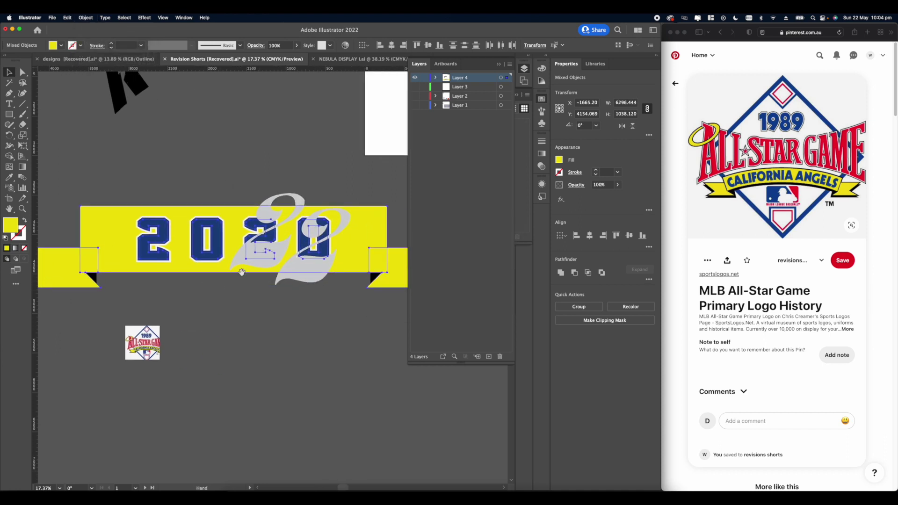
Step: Fill the new offset banner shapes with black to outline the ribbon
{"action": "left_click", "coordinate": [559, 160]}
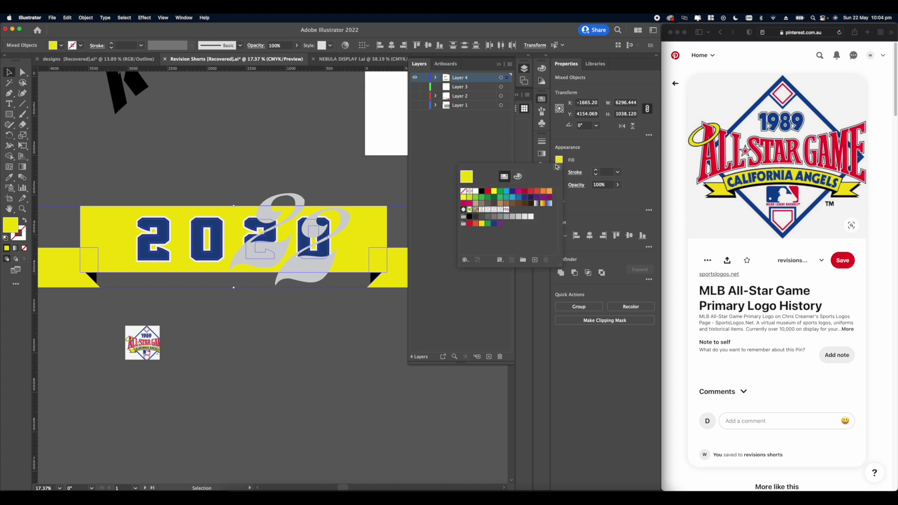
{"action": "left_click", "coordinate": [481, 191]}
{"action": "left_click", "coordinate": [239, 167]}
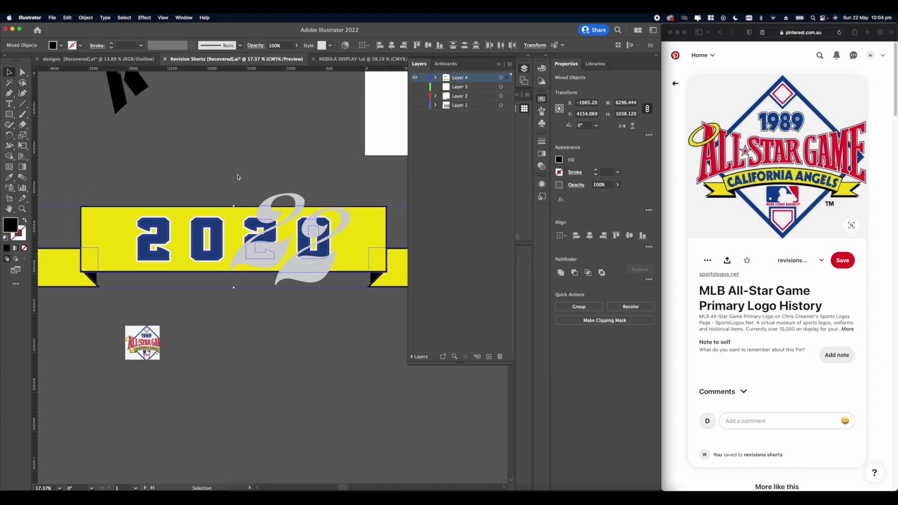
{"action": "left_click", "coordinate": [238, 167]}
Step: Stretch the black triangle of the left fold outward so it covers the outline's protruding lower corner
{"action": "scroll", "coordinate": [168, 163], "scroll_direction": "down", "scroll_amount": 1}
{"action": "scroll", "coordinate": [167, 163], "scroll_direction": "down", "scroll_amount": 5}
{"action": "scroll", "coordinate": [178, 199], "scroll_direction": "up", "scroll_amount": 1}
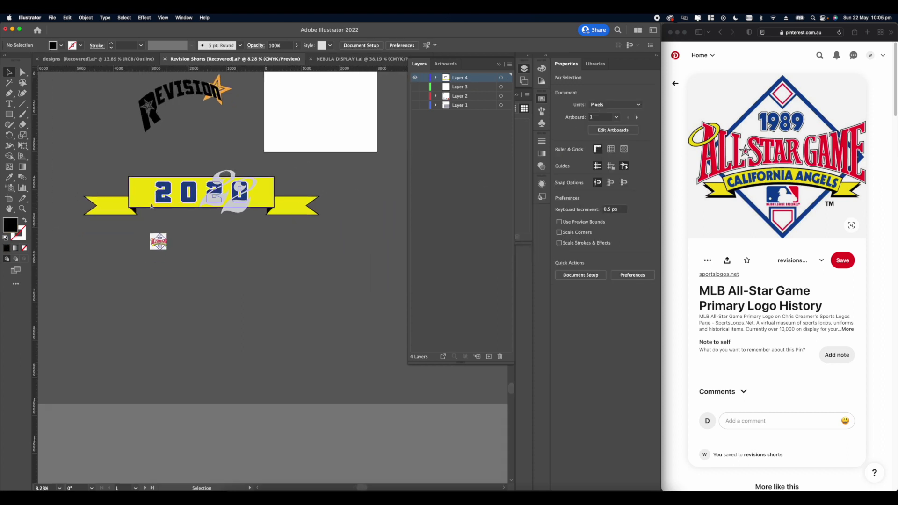
{"action": "scroll", "coordinate": [94, 201], "scroll_direction": "up", "scroll_amount": 5}
{"action": "scroll", "coordinate": [209, 229], "scroll_direction": "up", "scroll_amount": 6}
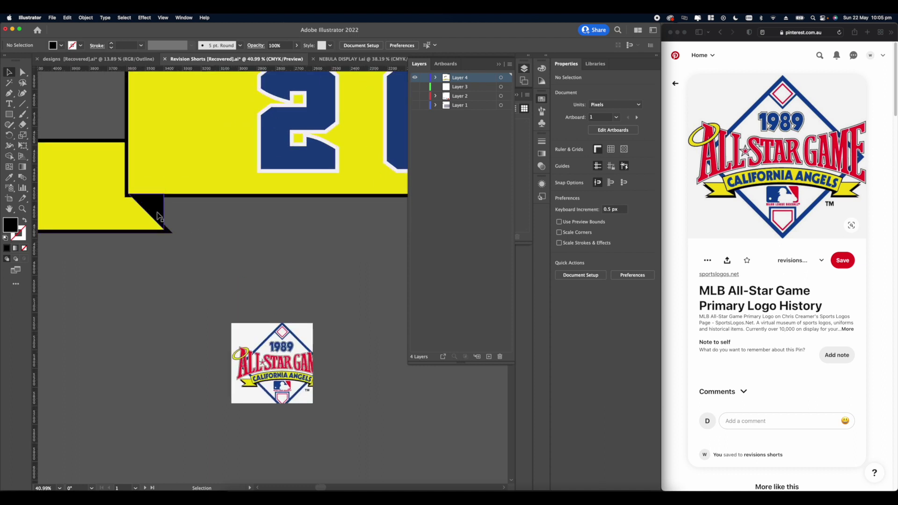
{"action": "left_click", "coordinate": [159, 214]}
{"action": "left_click_drag", "start_coordinate": [163, 213], "coordinate": [152, 236]}
{"action": "left_click", "coordinate": [221, 229]}
Step: Stretch the black triangle of the right fold outward so it meets the outline's lower corner
{"action": "scroll", "coordinate": [221, 229], "scroll_direction": "down", "scroll_amount": 4}
{"action": "scroll", "coordinate": [255, 228], "scroll_direction": "up", "scroll_amount": 4}
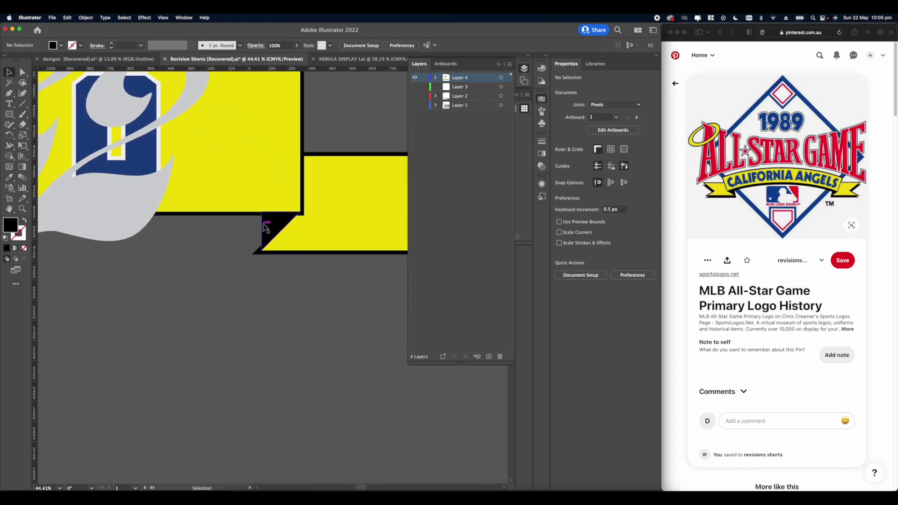
{"action": "left_click", "coordinate": [261, 232]}
{"action": "mouse_move", "coordinate": [261, 232]}
{"action": "left_mouse_down"}
{"action": "mouse_move", "coordinate": [252, 231]}
{"action": "mouse_move", "coordinate": [258, 247]}
{"action": "left_mouse_up"}
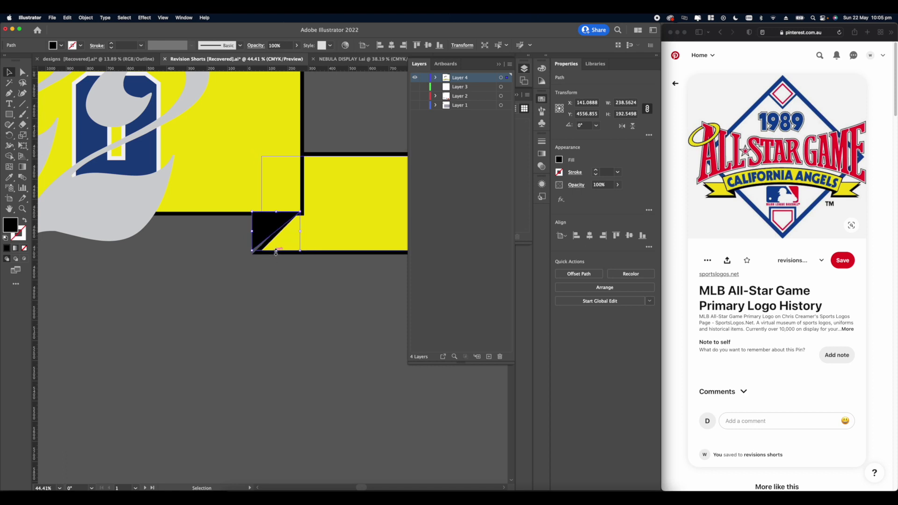
{"action": "left_click", "coordinate": [263, 279]}
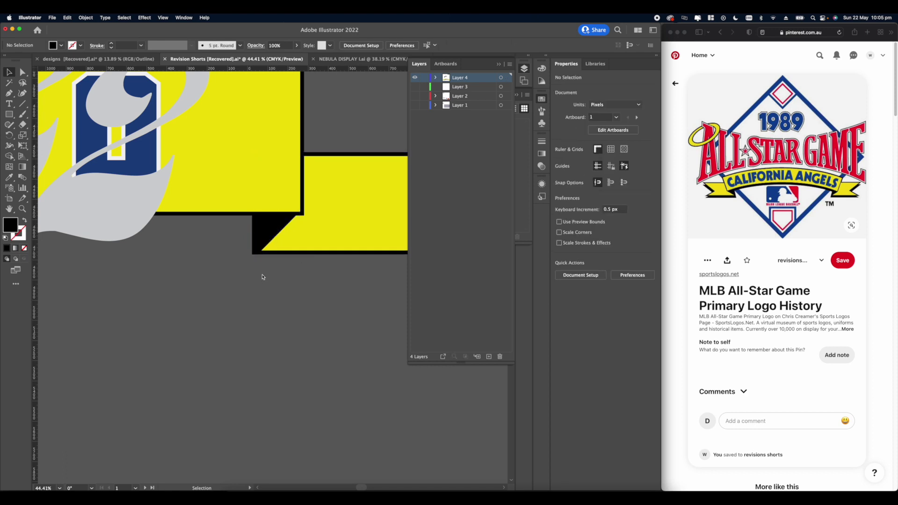
Step: Select the grey script 22 numerals overlapping the last two digits on the banner
{"action": "scroll", "coordinate": [263, 277], "scroll_direction": "down", "scroll_amount": 6}
{"action": "scroll", "coordinate": [254, 295], "scroll_direction": "left", "scroll_amount": 3}
{"action": "scroll", "coordinate": [244, 279], "scroll_direction": "up", "scroll_amount": 4}
{"action": "scroll", "coordinate": [277, 243], "scroll_direction": "right", "scroll_amount": 2}
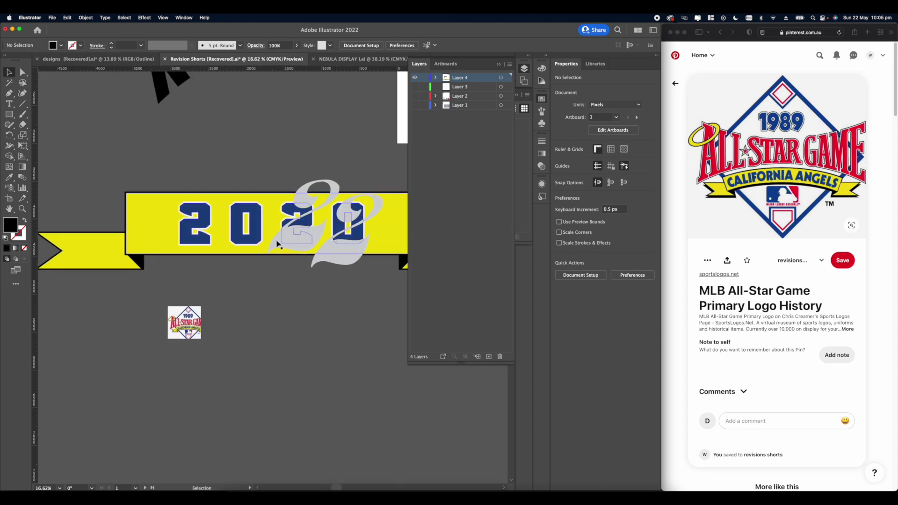
{"action": "scroll", "coordinate": [179, 310], "scroll_direction": "up", "scroll_amount": 4}
{"action": "left_click_drag", "start_coordinate": [196, 356], "coordinate": [199, 352]}
{"action": "scroll", "coordinate": [212, 344], "scroll_direction": "down", "scroll_amount": 5}
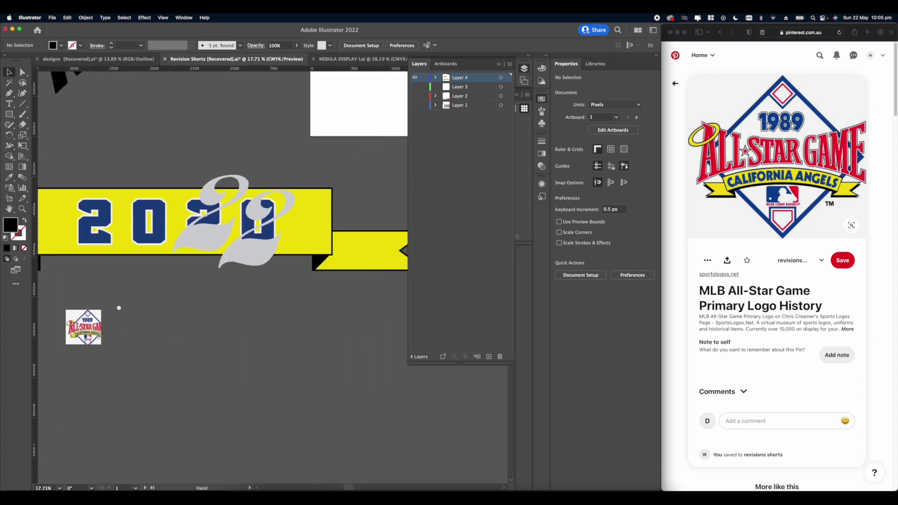
{"action": "left_click_drag", "start_coordinate": [218, 291], "coordinate": [263, 296]}
{"action": "left_click", "coordinate": [290, 260]}
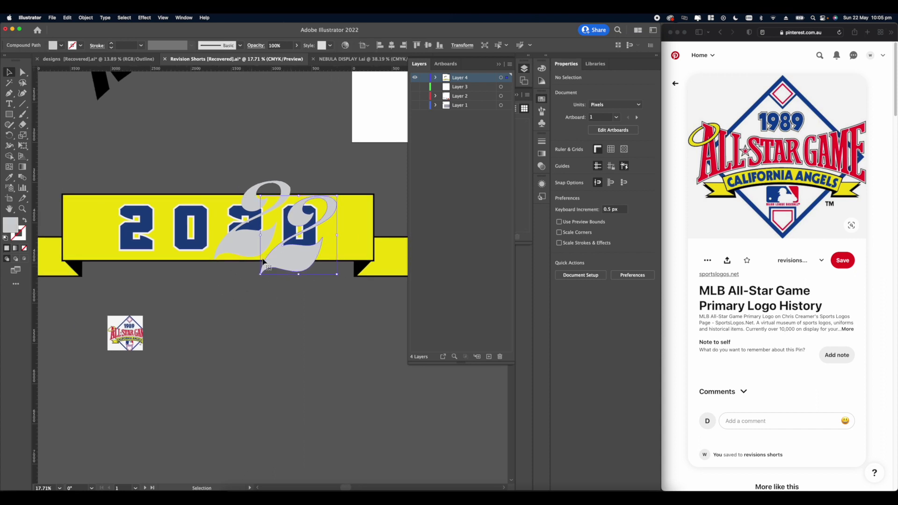
Step: Try the blue sampled from the 1989 numerals in the reference logo as the script 22's fill
{"action": "scroll", "coordinate": [121, 347], "scroll_direction": "up", "scroll_amount": 5}
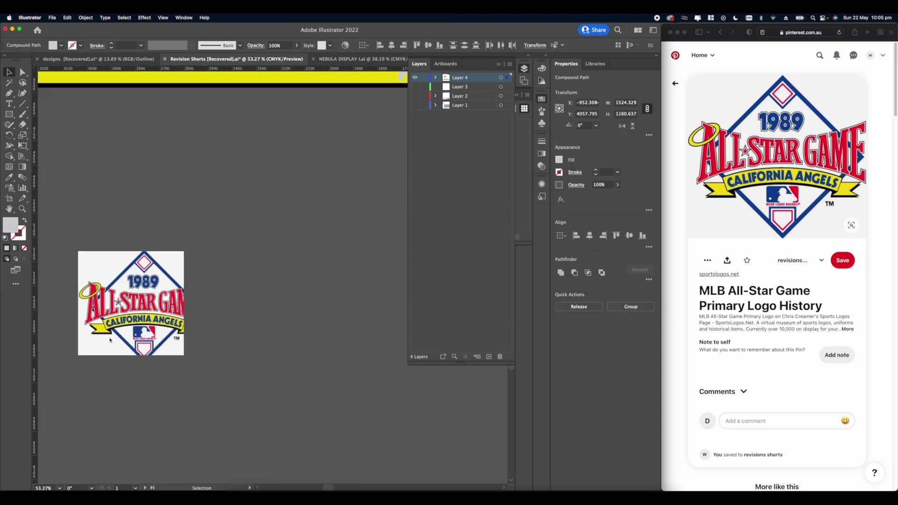
{"action": "left_click", "coordinate": [7, 178]}
{"action": "scroll", "coordinate": [150, 255], "scroll_direction": "up", "scroll_amount": 3}
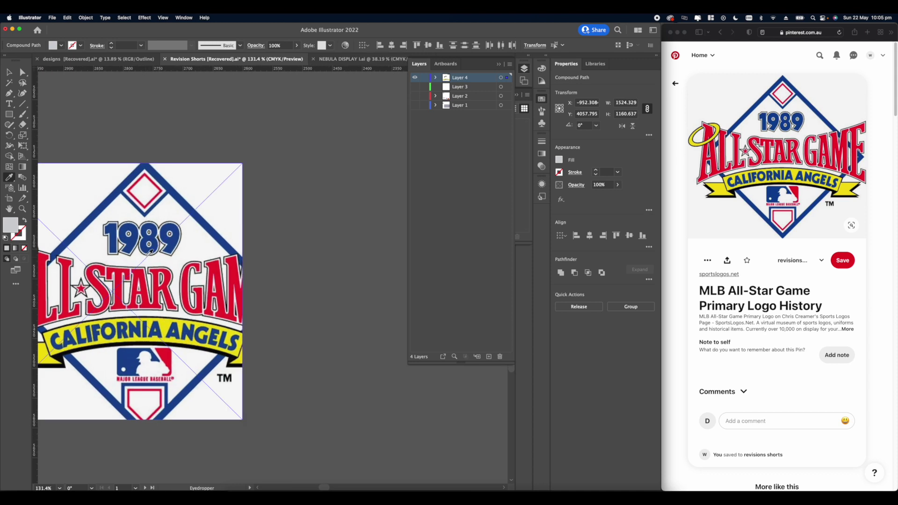
{"action": "left_click", "coordinate": [150, 254]}
{"action": "scroll", "coordinate": [214, 244], "scroll_direction": "down", "scroll_amount": 5}
{"action": "left_click_drag", "start_coordinate": [365, 178], "coordinate": [289, 259]}
Step: Fill the script 22 with the red sampled from the baseball emblem in the reference logo
{"action": "scroll", "coordinate": [245, 271], "scroll_direction": "down", "scroll_amount": 3}
{"action": "scroll", "coordinate": [164, 306], "scroll_direction": "up", "scroll_amount": 5}
{"action": "scroll", "coordinate": [177, 304], "scroll_direction": "up", "scroll_amount": 1}
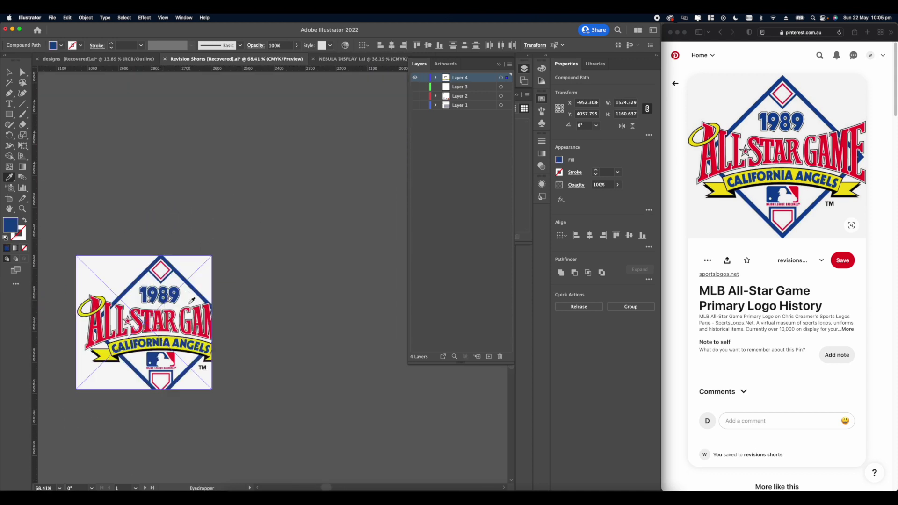
{"action": "scroll", "coordinate": [161, 357], "scroll_direction": "up", "scroll_amount": 4}
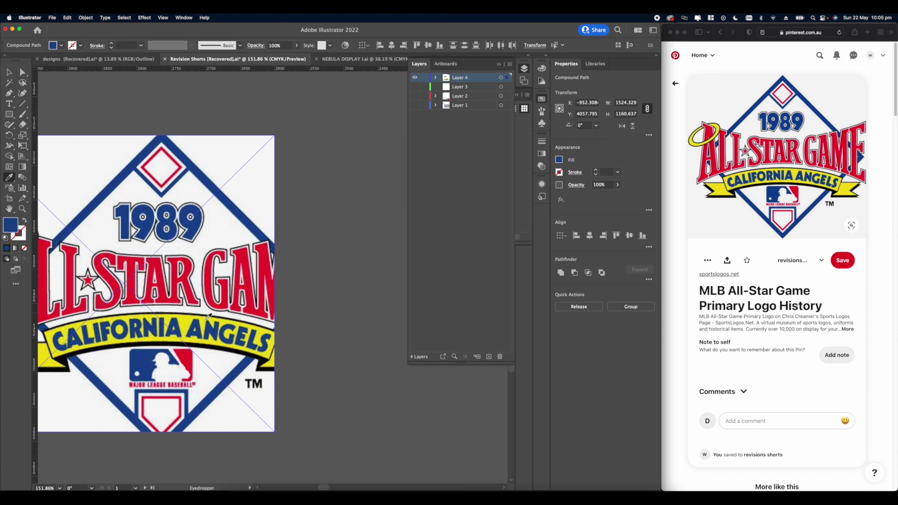
{"action": "left_click", "coordinate": [191, 348]}
{"action": "scroll", "coordinate": [191, 349], "scroll_direction": "down", "scroll_amount": 5}
{"action": "left_click_drag", "start_coordinate": [283, 320], "coordinate": [186, 325]}
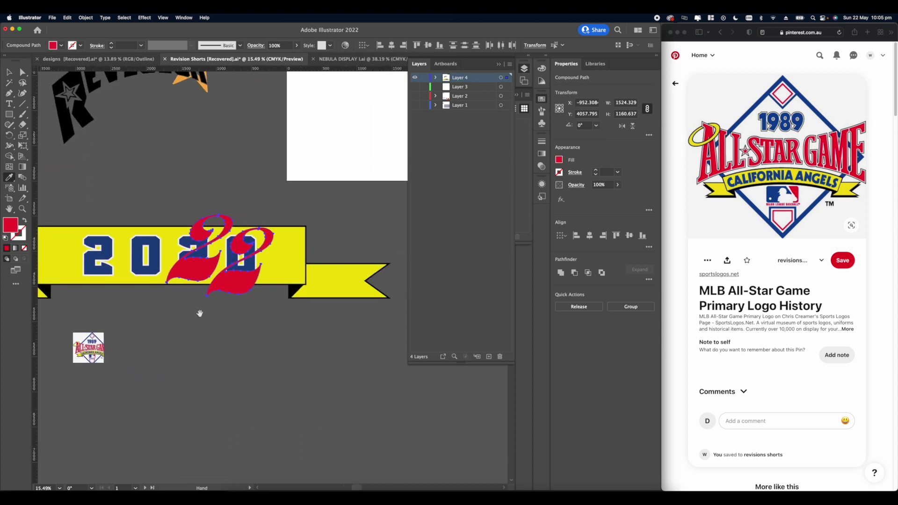
Step: Offset the script 22's paths by 20 px and change the join style from miter
{"action": "left_click", "coordinate": [9, 72]}
{"action": "scroll", "coordinate": [256, 220], "scroll_direction": "left", "scroll_amount": 1}
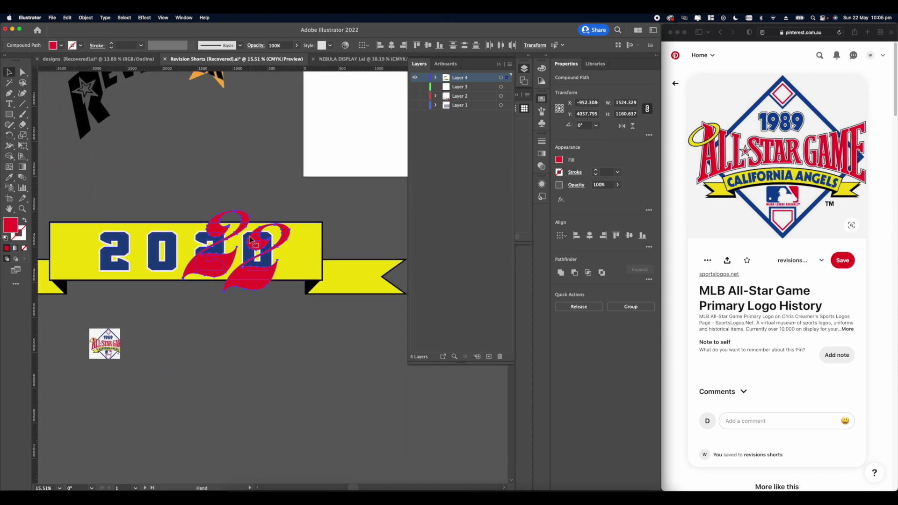
{"action": "scroll", "coordinate": [253, 230], "scroll_direction": "up", "scroll_amount": 3}
{"action": "left_click", "coordinate": [86, 18]}
{"action": "mouse_move", "coordinate": [96, 194]}
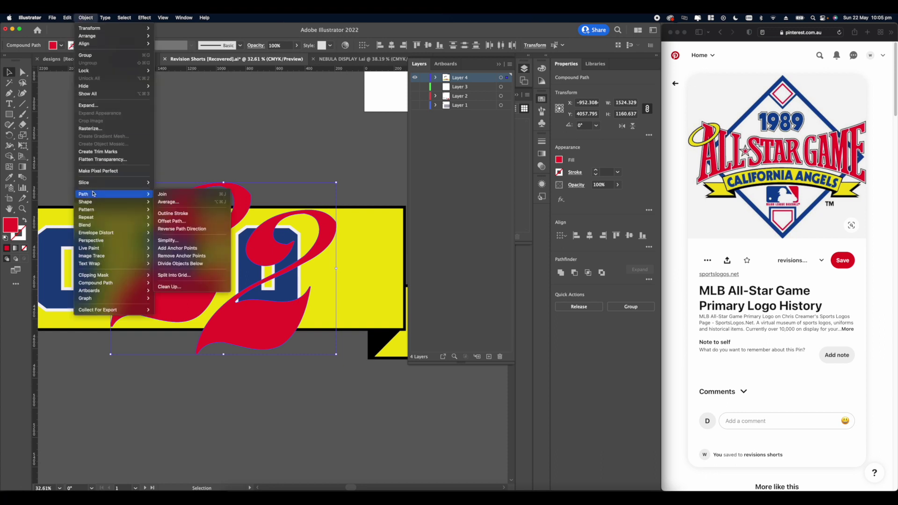
{"action": "left_click", "coordinate": [186, 222]}
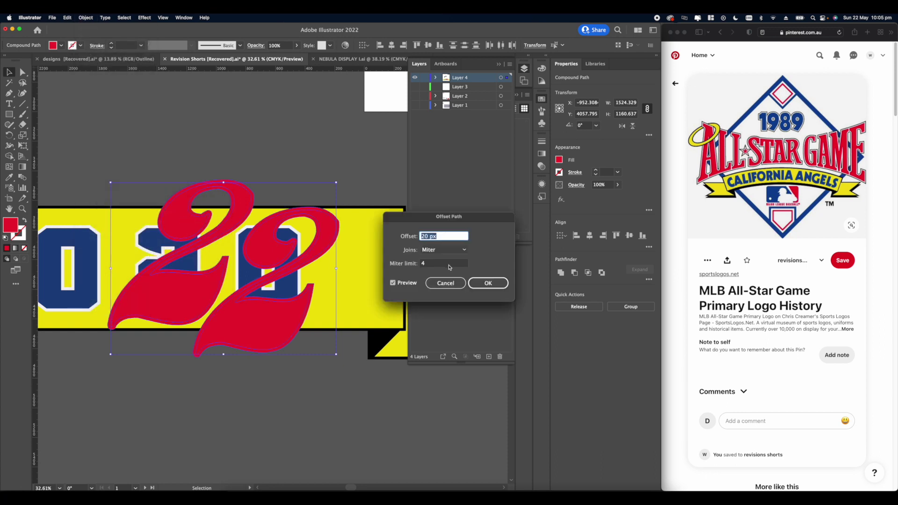
{"action": "left_click", "coordinate": [436, 249]}
{"action": "left_click", "coordinate": [436, 269]}
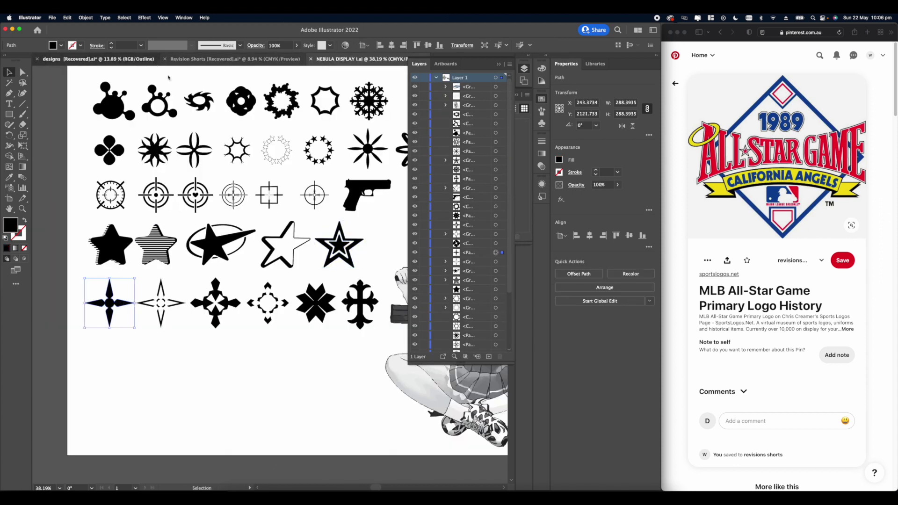
Step: Bring the copied four-pointed star into the Revision Shorts document, enlarge it and place it at the banner's right end
{"action": "left_click", "coordinate": [98, 59]}
{"action": "left_click", "coordinate": [229, 57]}
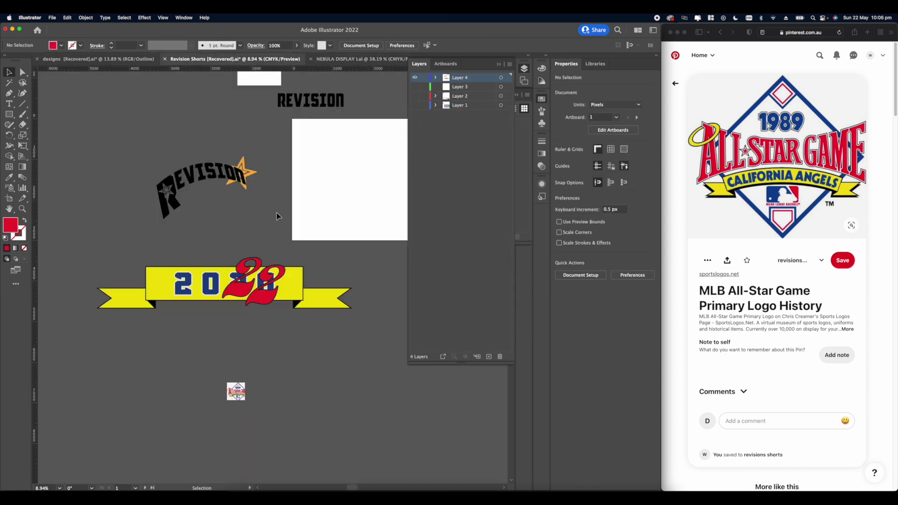
{"action": "left_click", "coordinate": [273, 277]}
{"action": "scroll", "coordinate": [281, 283], "scroll_direction": "up", "scroll_amount": 2}
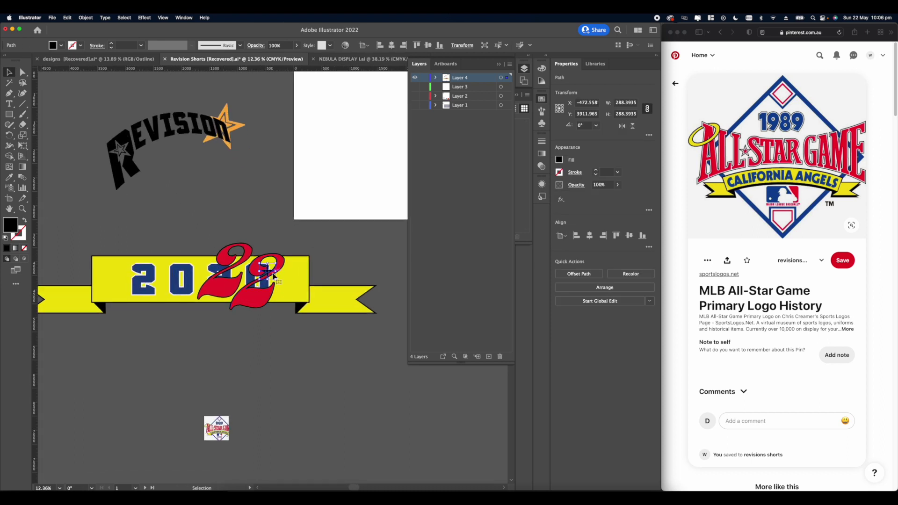
{"action": "left_click_drag", "start_coordinate": [275, 272], "coordinate": [290, 294]}
{"action": "scroll", "coordinate": [296, 271], "scroll_direction": "up", "scroll_amount": 5}
{"action": "scroll", "coordinate": [290, 294], "scroll_direction": "down", "scroll_amount": 5}
Step: Duplicate the four-pointed star to the banner's left end, before the first digit of 2020
{"action": "left_click_drag", "start_coordinate": [362, 282], "coordinate": [168, 285]}
{"action": "left_click", "coordinate": [229, 345]}
{"action": "scroll", "coordinate": [281, 337], "scroll_direction": "right", "scroll_amount": 3}
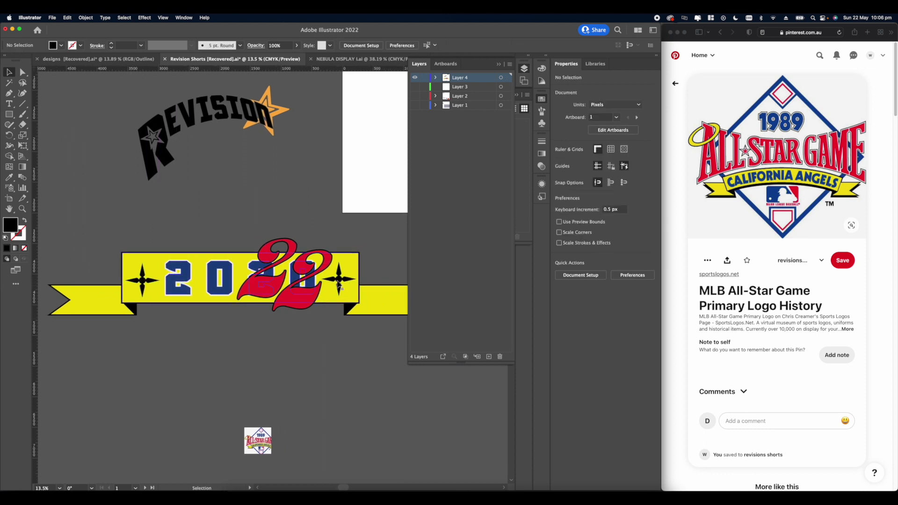
{"action": "scroll", "coordinate": [246, 291], "scroll_direction": "up", "scroll_amount": 2}
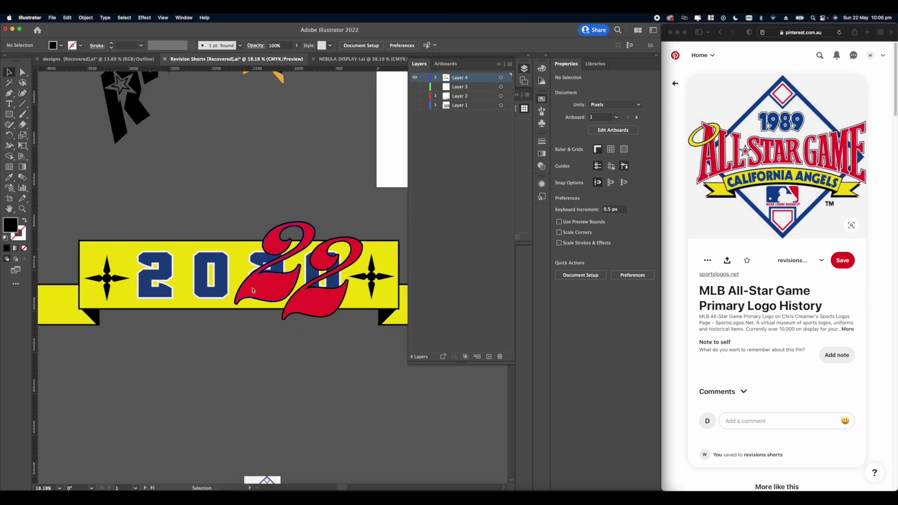
Step: Fill both four-pointed stars on the banner with the lightest grey swatch
{"action": "left_click", "coordinate": [376, 279]}
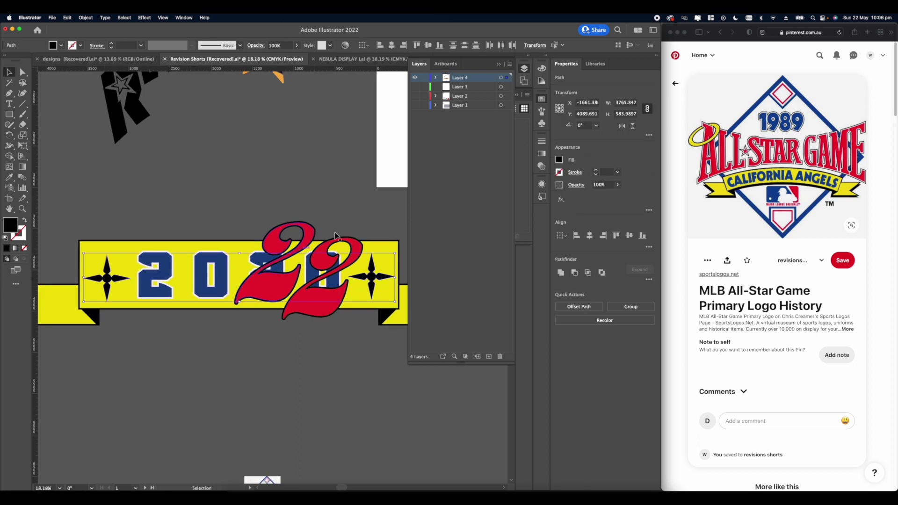
{"action": "left_click", "coordinate": [559, 160]}
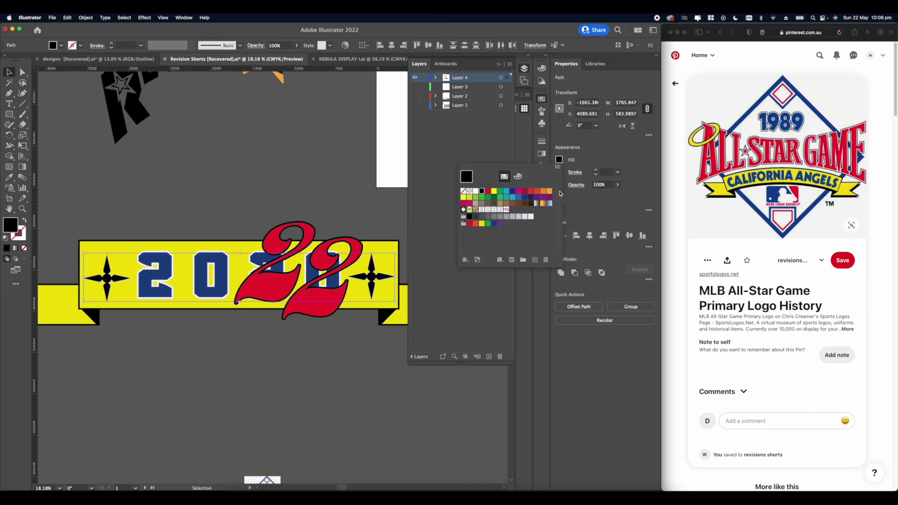
{"action": "left_click", "coordinate": [531, 217]}
{"action": "left_click", "coordinate": [180, 193]}
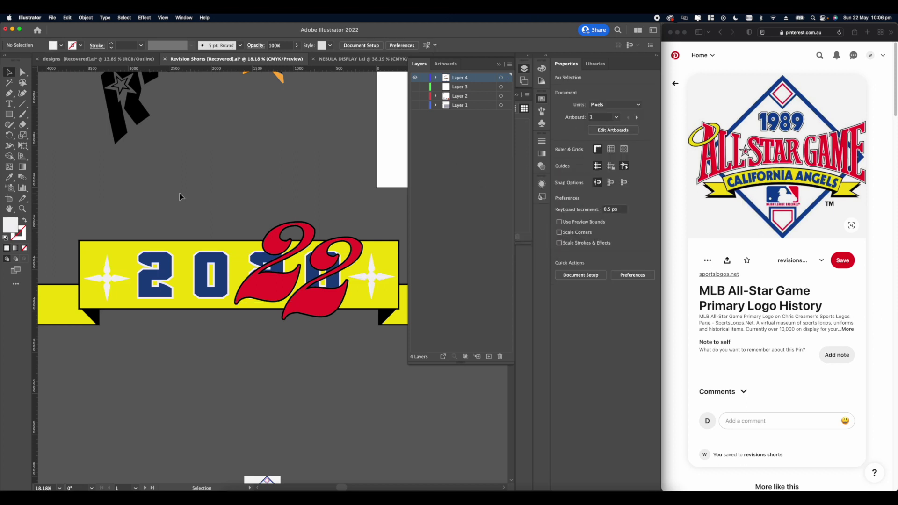
Step: Fill the banner's two four-pointed stars with black and group the whole banner artwork
{"action": "scroll", "coordinate": [179, 193], "scroll_direction": "down", "scroll_amount": 5}
{"action": "scroll", "coordinate": [113, 236], "scroll_direction": "up", "scroll_amount": 4}
{"action": "left_click", "coordinate": [114, 236]}
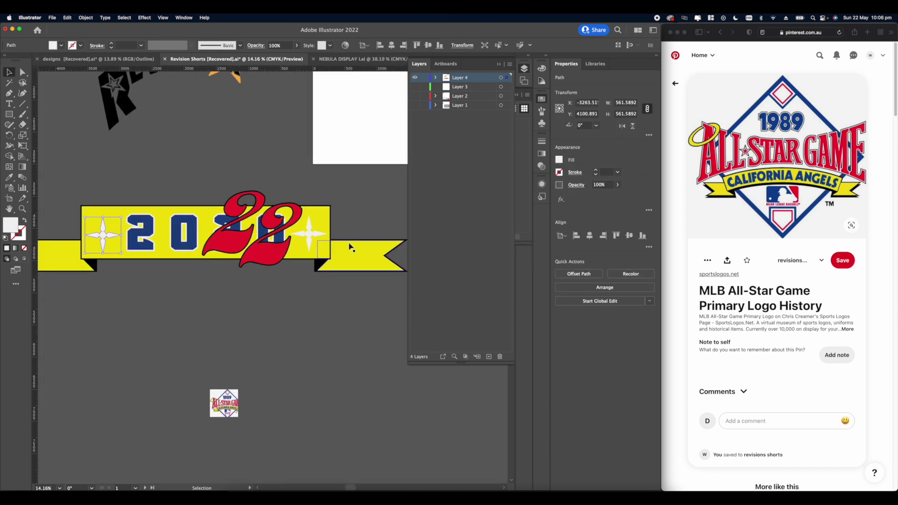
{"action": "left_click", "coordinate": [559, 160]}
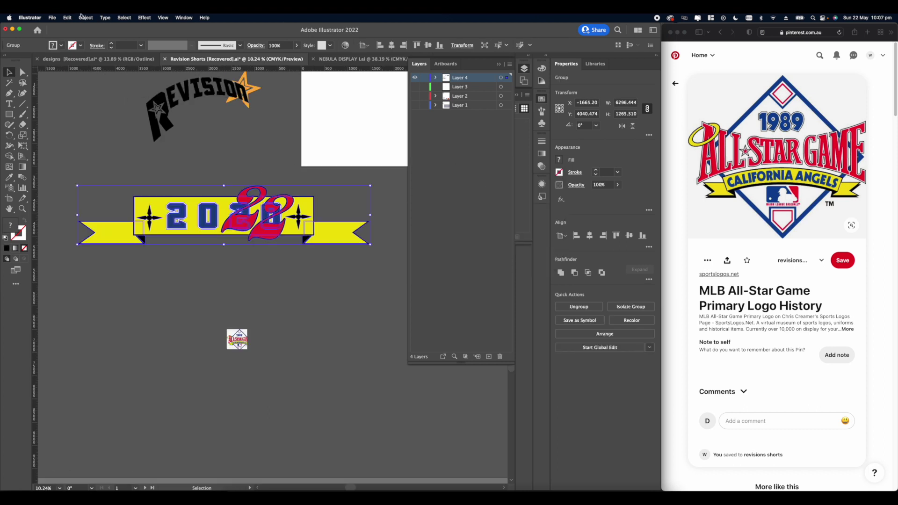
Step: Apply an Arch warp effect to the banner group with horizontal orientation, 37% bend and -20% horizontal distortion
{"action": "left_click", "coordinate": [84, 17]}
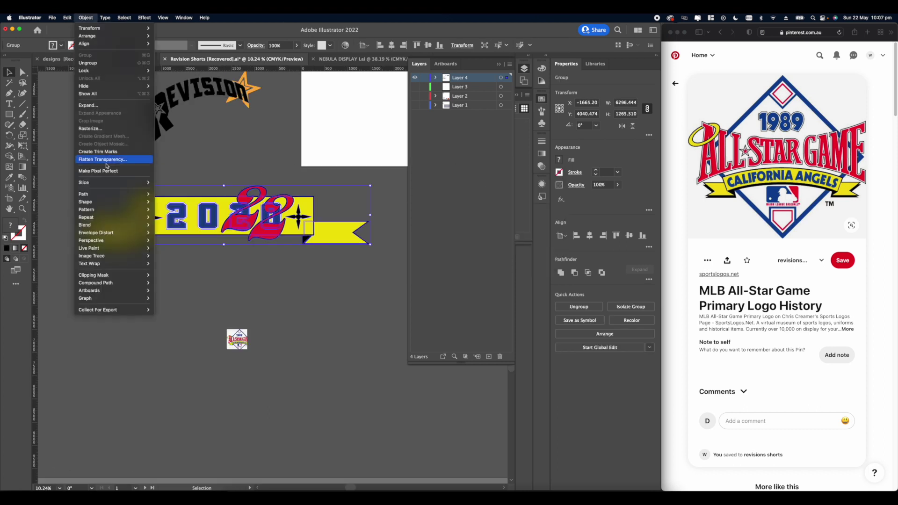
{"action": "mouse_move", "coordinate": [148, 16]}
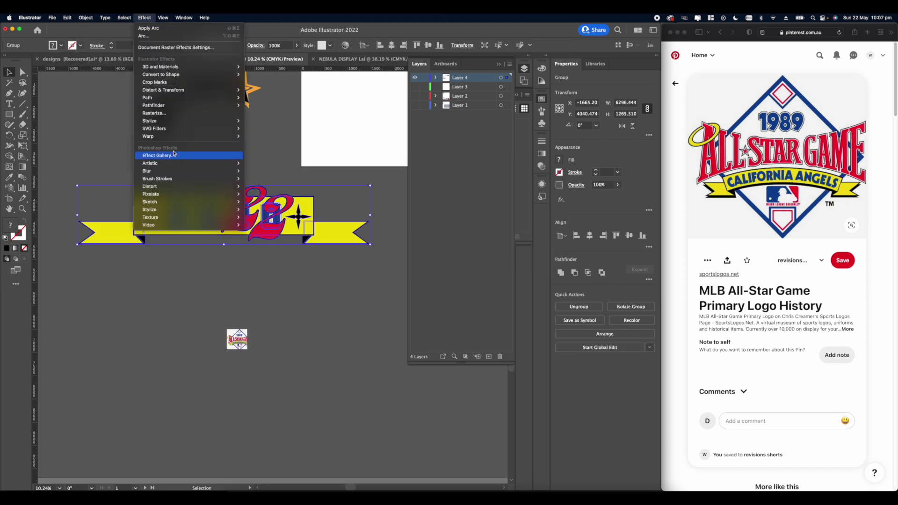
{"action": "mouse_move", "coordinate": [220, 136]}
{"action": "left_click", "coordinate": [265, 135]}
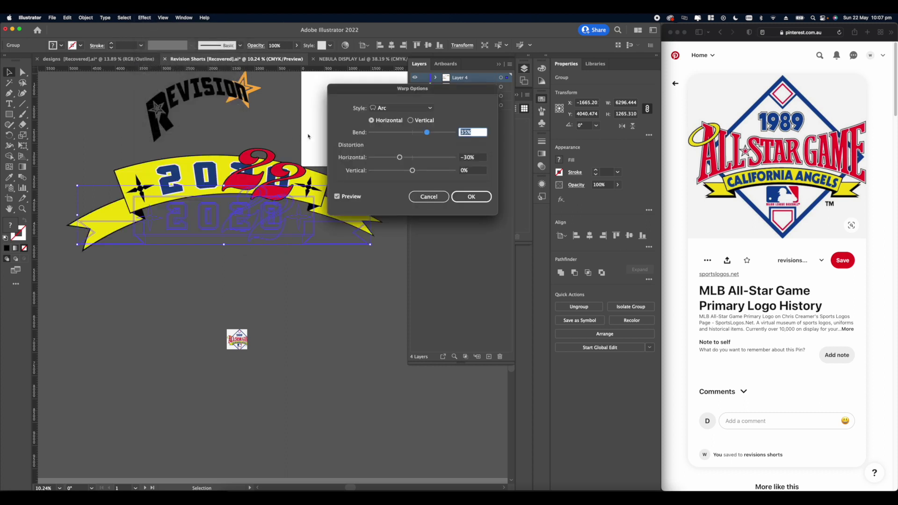
{"action": "left_click", "coordinate": [400, 134]}
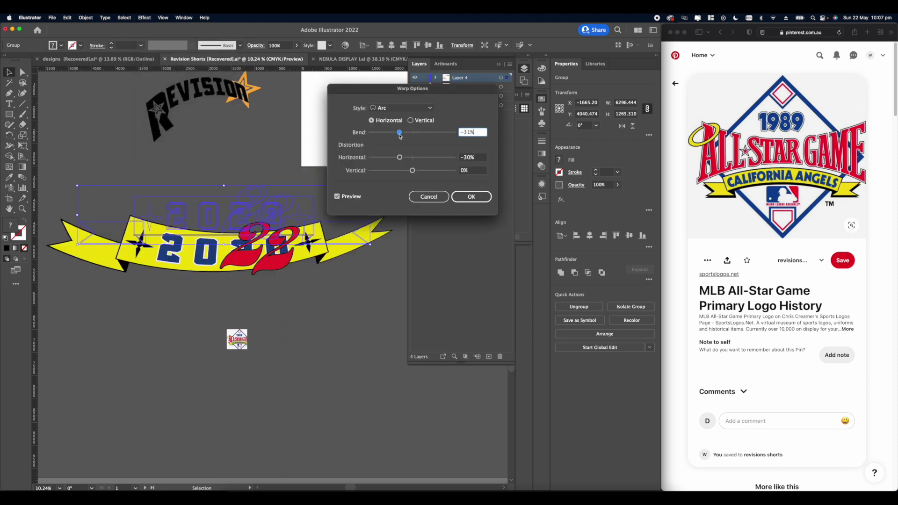
{"action": "left_click_drag", "start_coordinate": [403, 135], "coordinate": [417, 157]}
{"action": "left_click", "coordinate": [408, 108]}
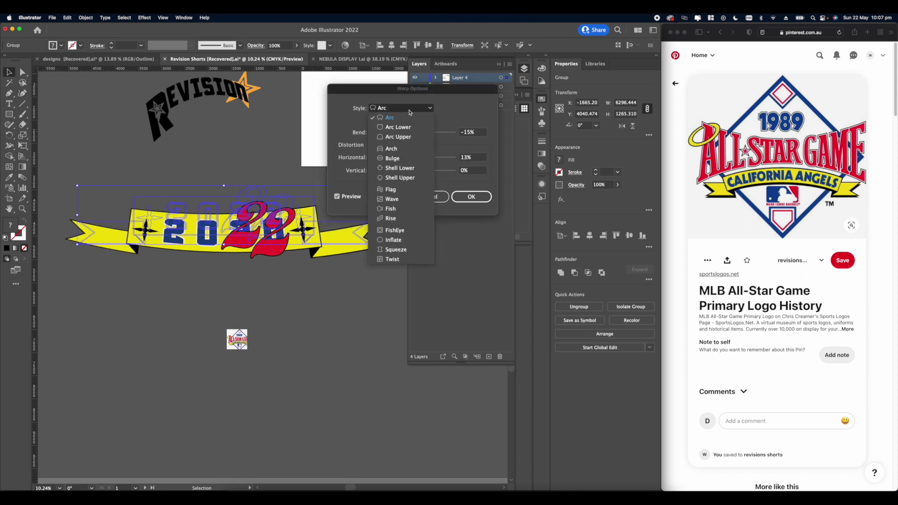
{"action": "left_click", "coordinate": [400, 155]}
{"action": "left_click", "coordinate": [428, 134]}
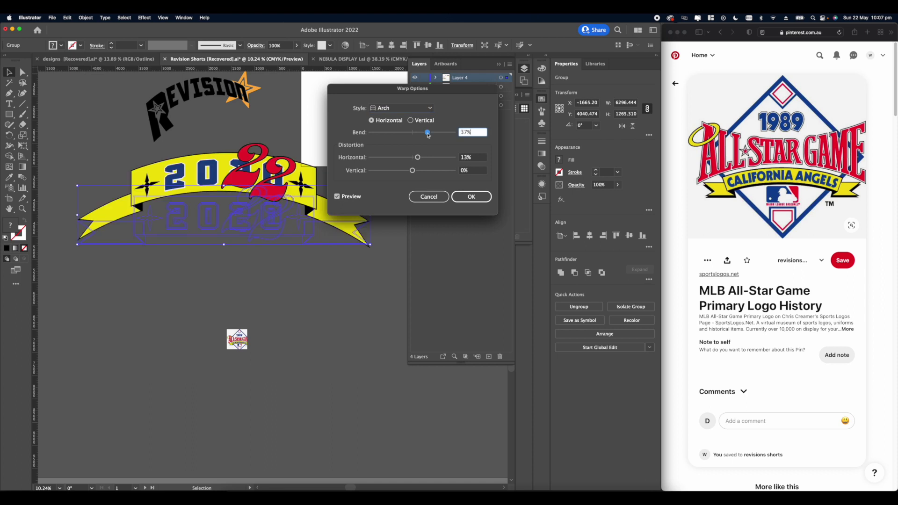
{"action": "left_click", "coordinate": [419, 157]}
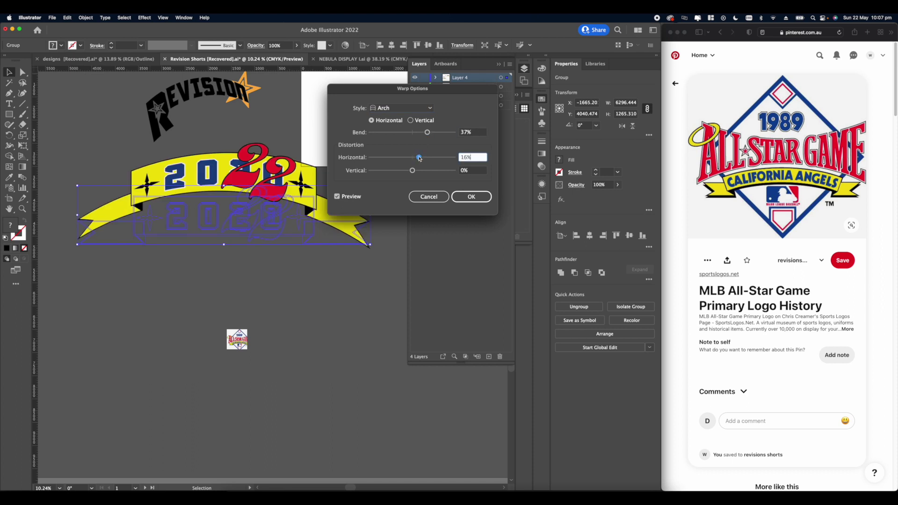
{"action": "left_click_drag", "start_coordinate": [413, 160], "coordinate": [404, 161]}
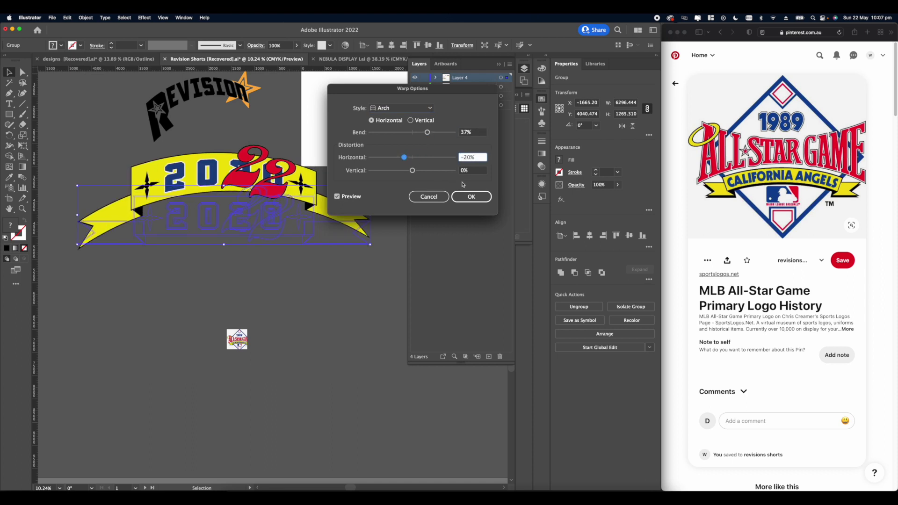
{"action": "left_click", "coordinate": [470, 197]}
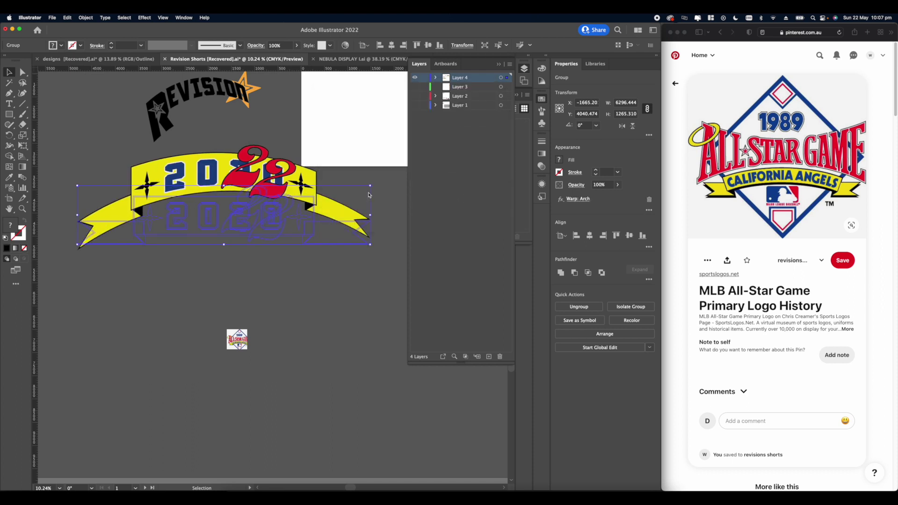
Step: Expand the warped banner's appearance, then shrink it and place it over the lower part of the REVISION wordmark
{"action": "left_click", "coordinate": [96, 20]}
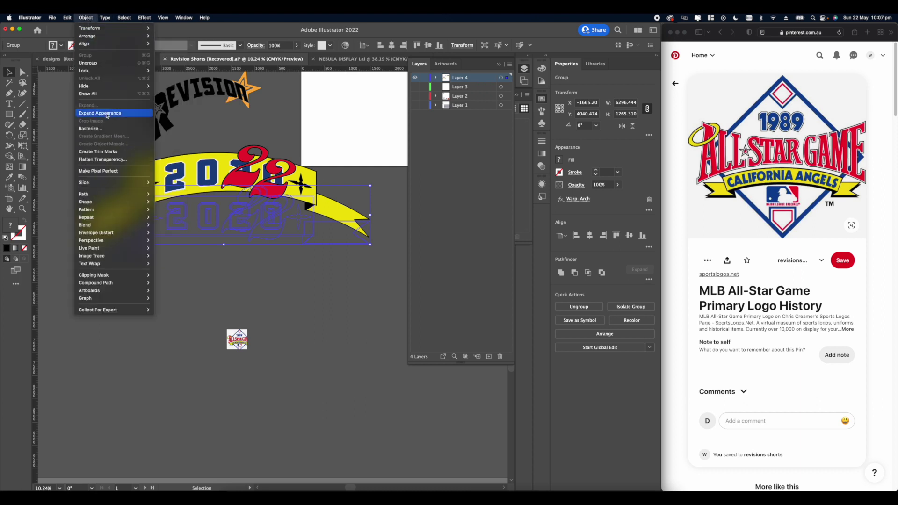
{"action": "left_click", "coordinate": [107, 114]}
{"action": "left_click_drag", "start_coordinate": [371, 146], "coordinate": [238, 187]}
{"action": "left_click_drag", "start_coordinate": [177, 223], "coordinate": [232, 126]}
{"action": "scroll", "coordinate": [233, 124], "scroll_direction": "up", "scroll_amount": 4}
{"action": "scroll", "coordinate": [235, 177], "scroll_direction": "down", "scroll_amount": 2}
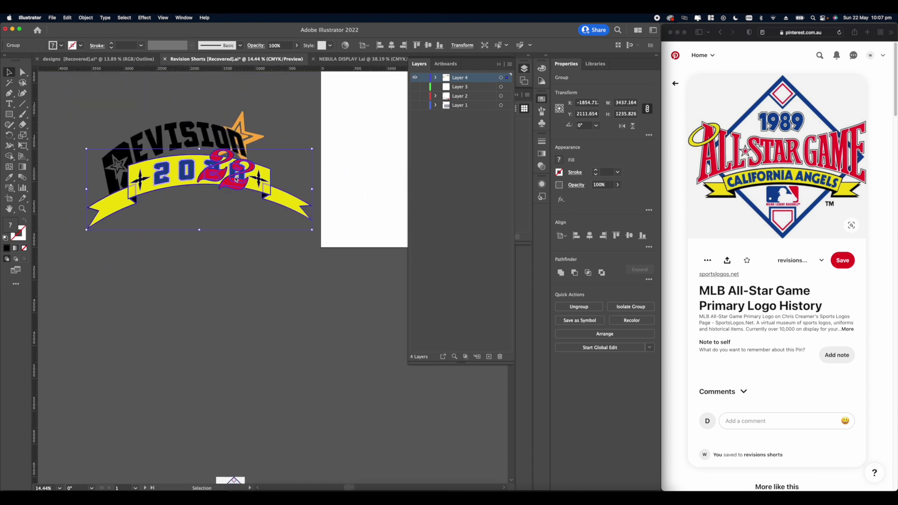
Step: Shrink the arched banner further, tilt it counterclockwise to match the wordmark's slant, and set it below the REVISION lettering
{"action": "left_click", "coordinate": [177, 136], "text": "shift"}
{"action": "key", "text": "super+g"}
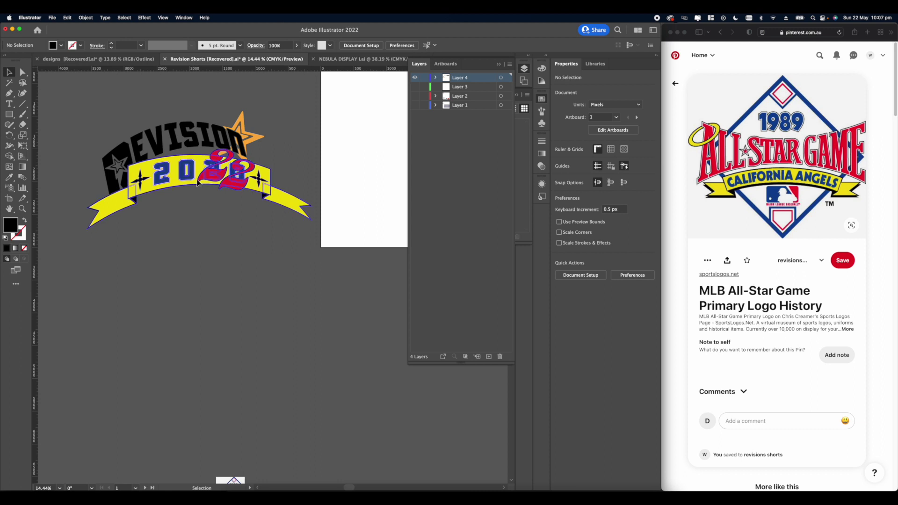
{"action": "left_click_drag", "start_coordinate": [313, 150], "coordinate": [251, 153]}
{"action": "left_click_drag", "start_coordinate": [191, 189], "coordinate": [236, 236]}
{"action": "left_click", "coordinate": [211, 202]}
{"action": "scroll", "coordinate": [210, 202], "scroll_direction": "down", "scroll_amount": 3}
{"action": "scroll", "coordinate": [210, 203], "scroll_direction": "up", "scroll_amount": 3}
{"action": "scroll", "coordinate": [205, 207], "scroll_direction": "up", "scroll_amount": 6}
{"action": "scroll", "coordinate": [205, 209], "scroll_direction": "up", "scroll_amount": 1}
{"action": "scroll", "coordinate": [209, 212], "scroll_direction": "down", "scroll_amount": 6}
{"action": "left_click_drag", "start_coordinate": [213, 203], "coordinate": [221, 261]}
Step: Fill the REVISION wordmark and its stars with the red sampled from the STAR lettering in the All-Star Game reference image
{"action": "left_click", "coordinate": [218, 221]}
{"action": "scroll", "coordinate": [218, 221], "scroll_direction": "up", "scroll_amount": 4}
{"action": "left_click_drag", "start_coordinate": [218, 220], "coordinate": [220, 260]}
{"action": "scroll", "coordinate": [222, 244], "scroll_direction": "up", "scroll_amount": 4}
{"action": "left_click_drag", "start_coordinate": [220, 228], "coordinate": [297, 214]}
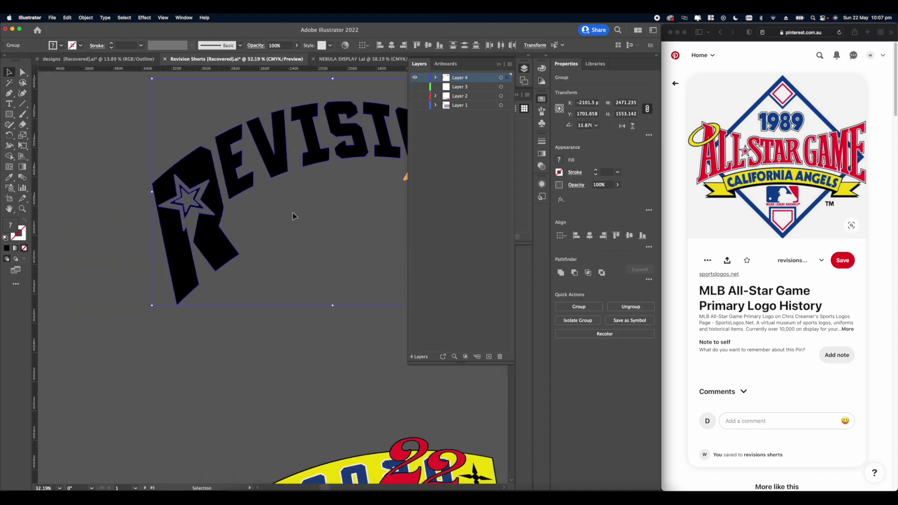
{"action": "scroll", "coordinate": [240, 230], "scroll_direction": "down", "scroll_amount": 3}
{"action": "left_click_drag", "start_coordinate": [241, 231], "coordinate": [218, 233]}
{"action": "scroll", "coordinate": [383, 217], "scroll_direction": "up", "scroll_amount": 1}
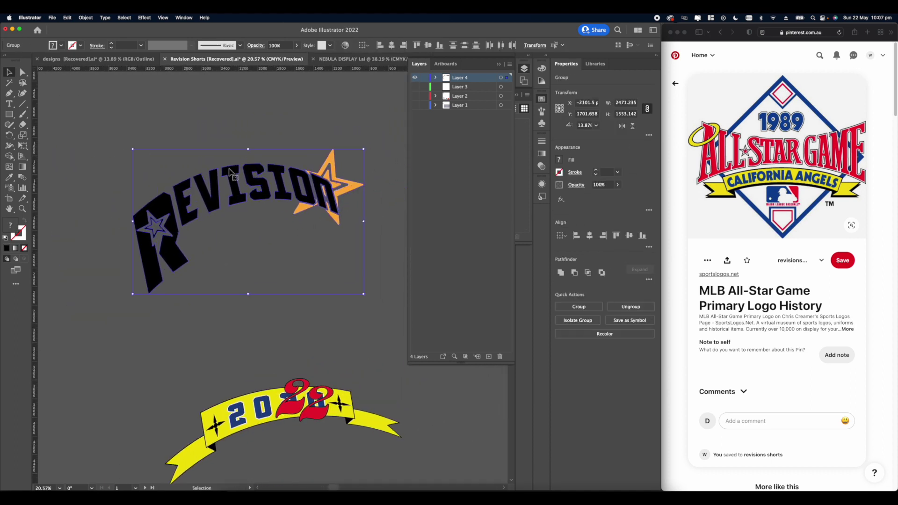
{"action": "left_click_drag", "start_coordinate": [310, 349], "coordinate": [285, 184]}
{"action": "scroll", "coordinate": [285, 184], "scroll_direction": "down", "scroll_amount": 6}
{"action": "scroll", "coordinate": [321, 229], "scroll_direction": "up", "scroll_amount": 4}
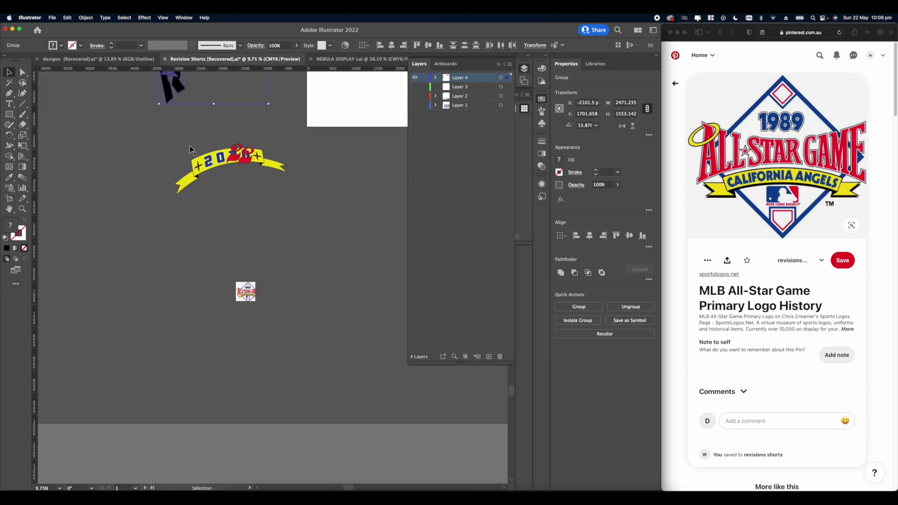
{"action": "left_click_drag", "start_coordinate": [97, 122], "coordinate": [109, 178]}
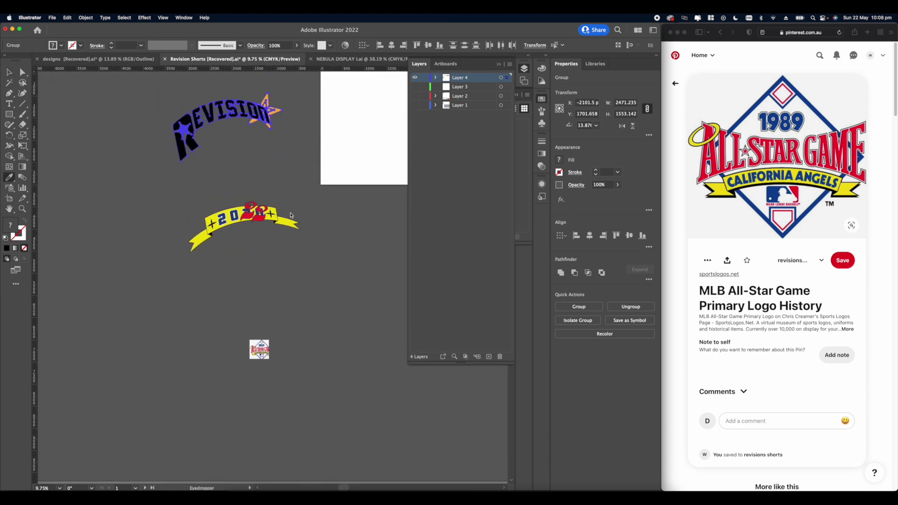
{"action": "scroll", "coordinate": [271, 318], "scroll_direction": "up", "scroll_amount": 10}
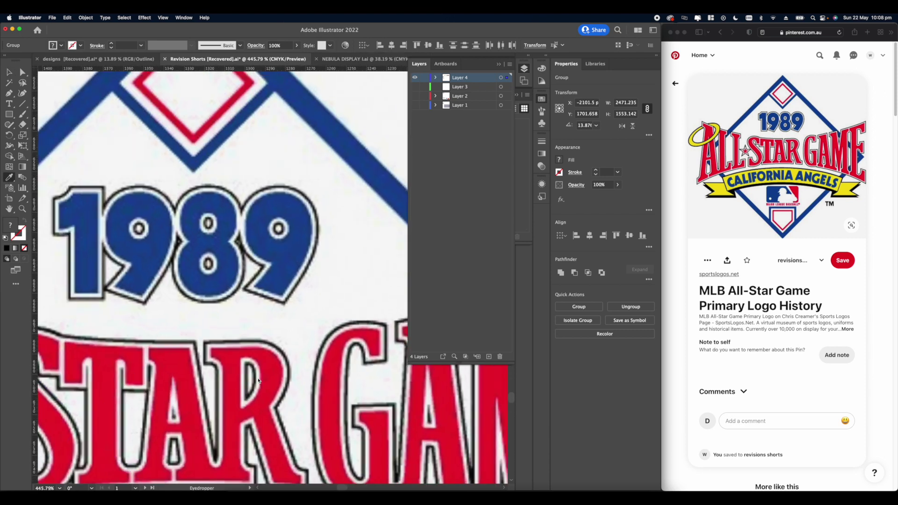
{"action": "left_click", "coordinate": [270, 392]}
{"action": "scroll", "coordinate": [271, 392], "scroll_direction": "down", "scroll_amount": 8}
{"action": "left_click_drag", "start_coordinate": [283, 277], "coordinate": [296, 487]}
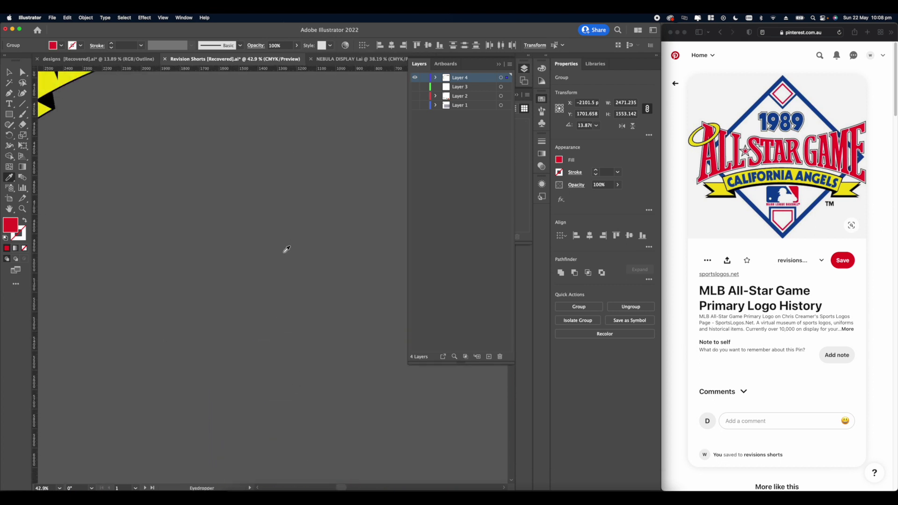
{"action": "scroll", "coordinate": [285, 251], "scroll_direction": "down", "scroll_amount": 4}
{"action": "left_click_drag", "start_coordinate": [265, 239], "coordinate": [265, 261]}
{"action": "scroll", "coordinate": [266, 261], "scroll_direction": "up", "scroll_amount": 3}
{"action": "scroll", "coordinate": [234, 187], "scroll_direction": "down", "scroll_amount": 4}
{"action": "scroll", "coordinate": [201, 154], "scroll_direction": "up", "scroll_amount": 4}
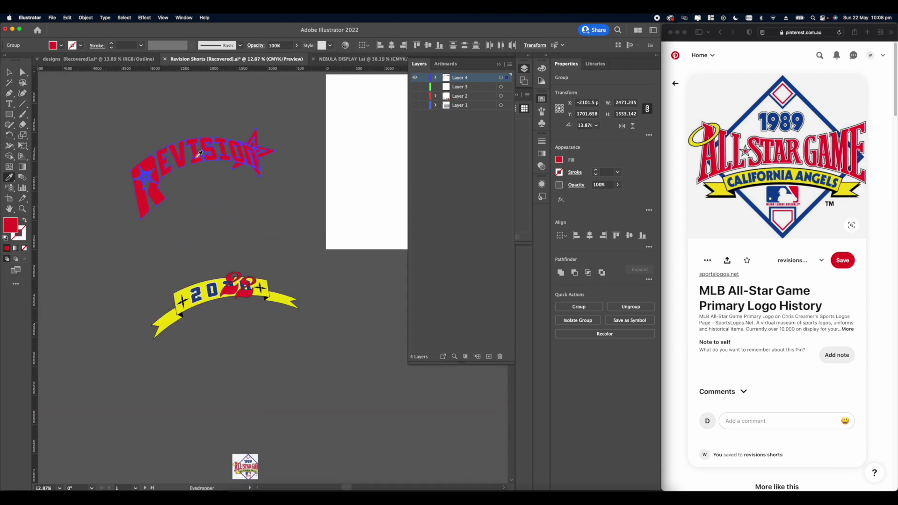
{"action": "left_click", "coordinate": [9, 72]}
{"action": "left_click", "coordinate": [234, 165]}
{"action": "scroll", "coordinate": [234, 164], "scroll_direction": "up", "scroll_amount": 2}
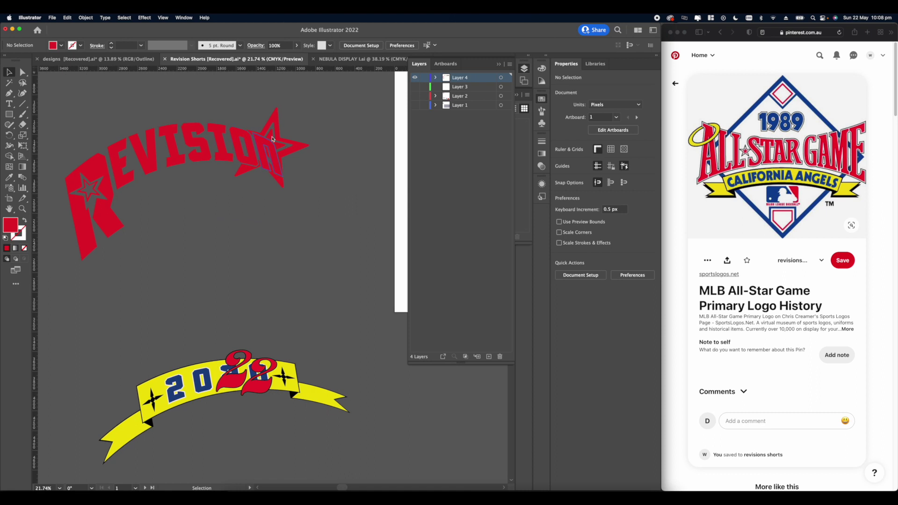
Step: Group the red REVISION lettering together with its two stars
{"action": "left_click_drag", "start_coordinate": [46, 123], "coordinate": [222, 188]}
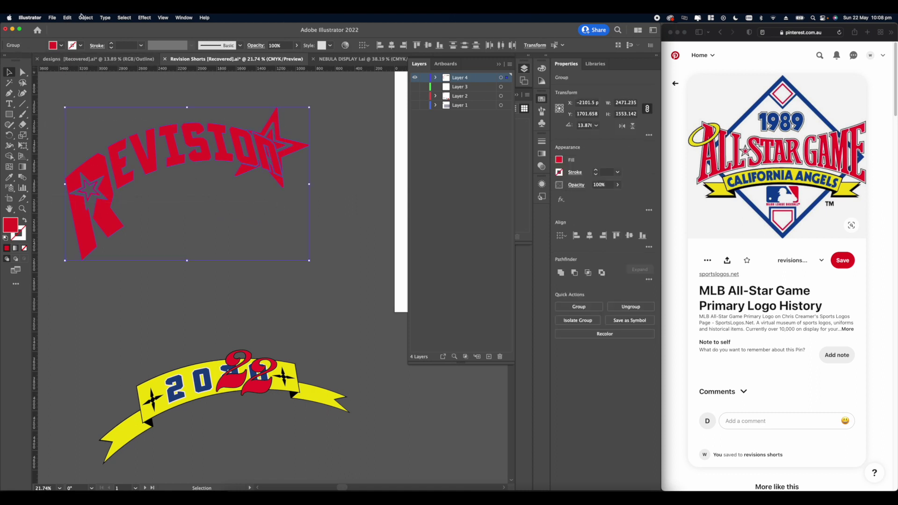
{"action": "scroll", "coordinate": [131, 77], "scroll_direction": "down", "scroll_amount": 2}
{"action": "right_click", "coordinate": [155, 123]}
{"action": "left_click", "coordinate": [252, 164]}
{"action": "left_click_drag", "start_coordinate": [146, 122], "coordinate": [251, 142]}
{"action": "key", "text": "super+z"}
{"action": "left_click_drag", "start_coordinate": [93, 91], "coordinate": [232, 167]}
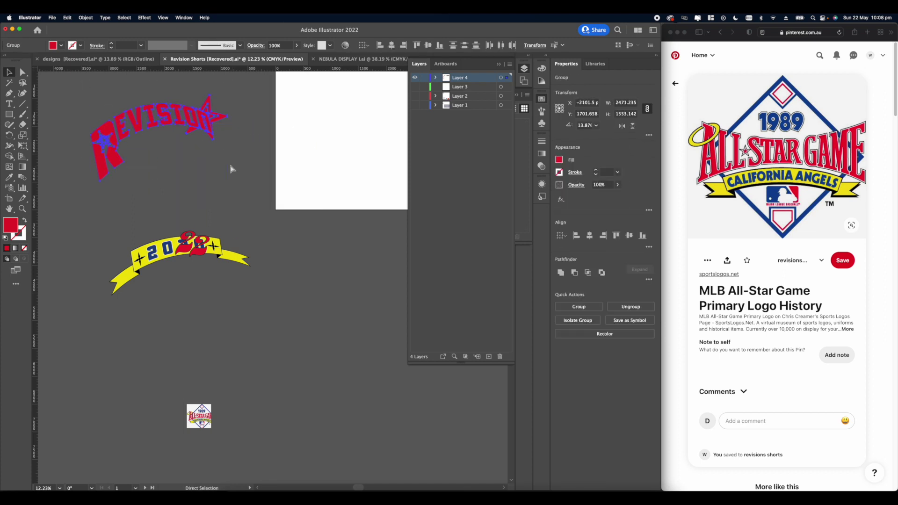
{"action": "key", "text": "super+g"}
Step: Duplicate the red REVISION group toward the artboard and offset the copy's paths by 20 px with Miter joins
{"action": "left_click_drag", "start_coordinate": [167, 120], "coordinate": [280, 178]}
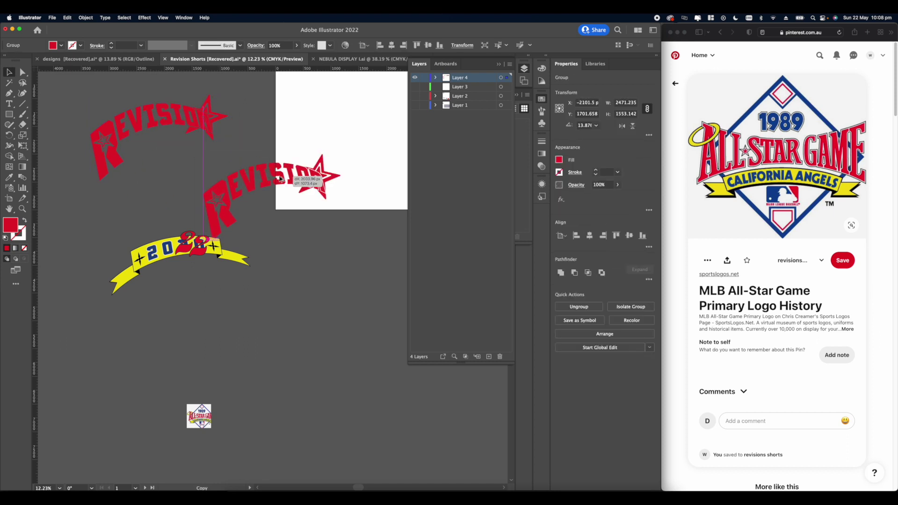
{"action": "left_click", "coordinate": [86, 17]}
{"action": "mouse_move", "coordinate": [144, 198]}
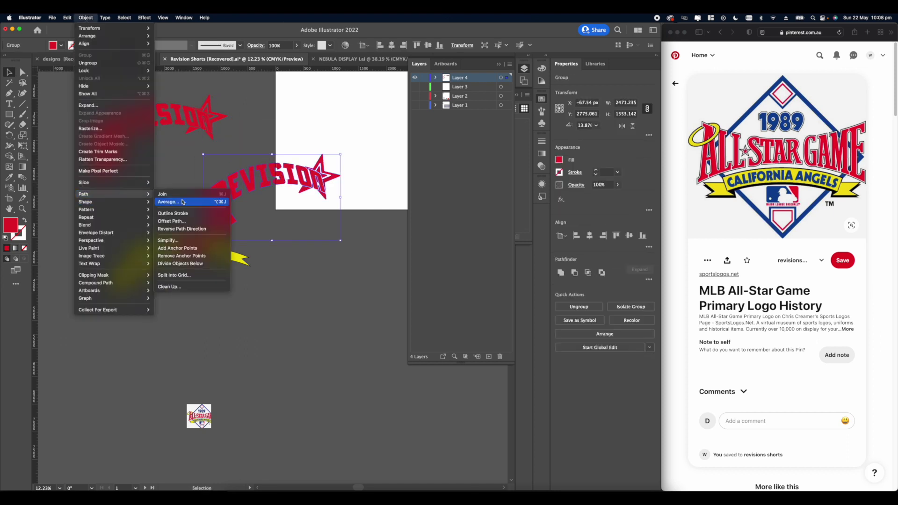
{"action": "left_click", "coordinate": [172, 221]}
{"action": "left_click", "coordinate": [427, 252]}
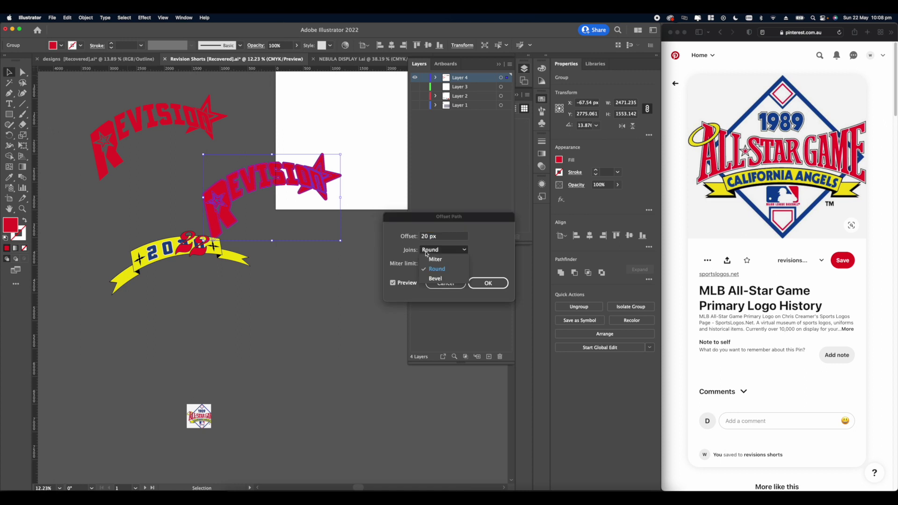
{"action": "left_click", "coordinate": [433, 258]}
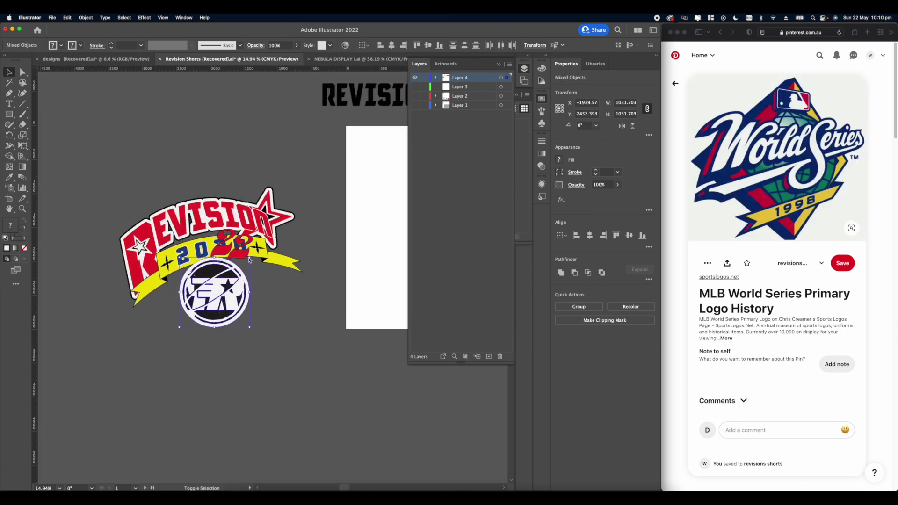
Step: Enlarge the round badge to about 2455 px across and send it behind the wordmark and banner
{"action": "left_click_drag", "start_coordinate": [250, 260], "coordinate": [245, 227]}
{"action": "right_click", "coordinate": [246, 226]}
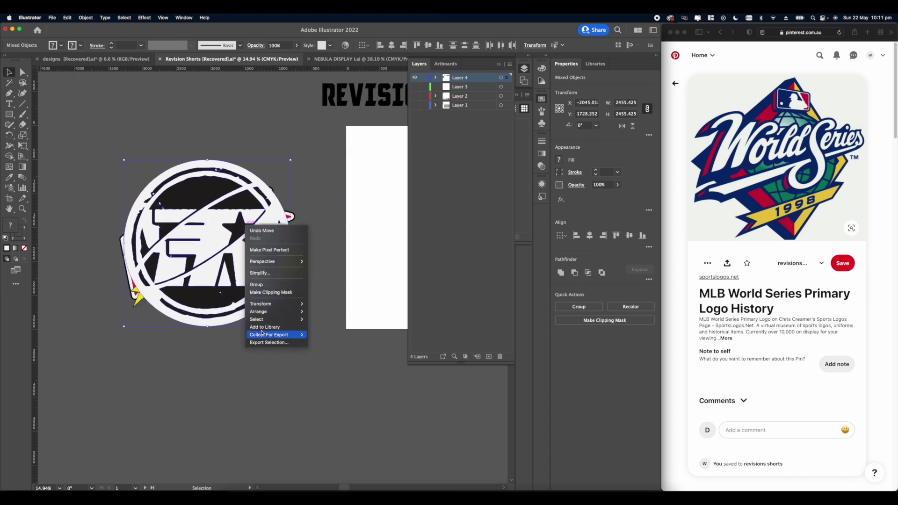
{"action": "mouse_move", "coordinate": [263, 315]}
{"action": "left_click", "coordinate": [325, 335]}
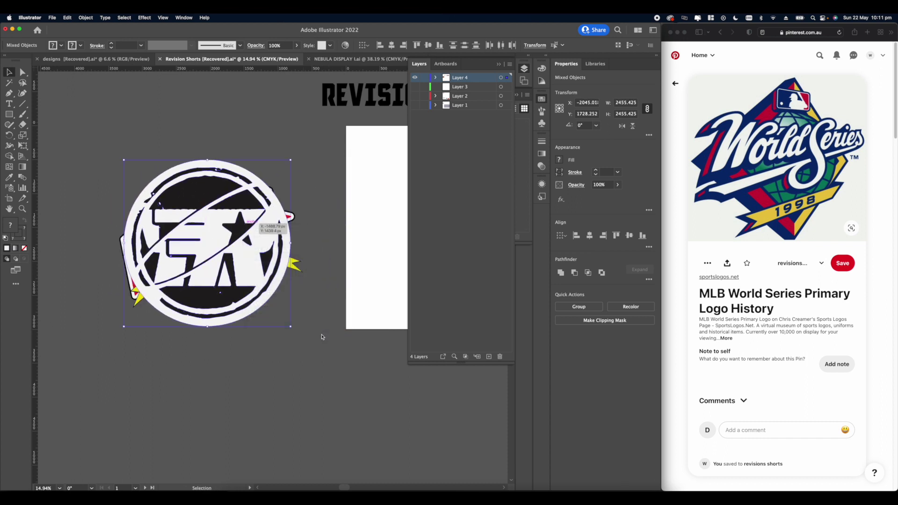
Step: Scale the round badge down and position it behind the upper edge of the REVISION wordmark
{"action": "left_click_drag", "start_coordinate": [226, 182], "coordinate": [228, 220]}
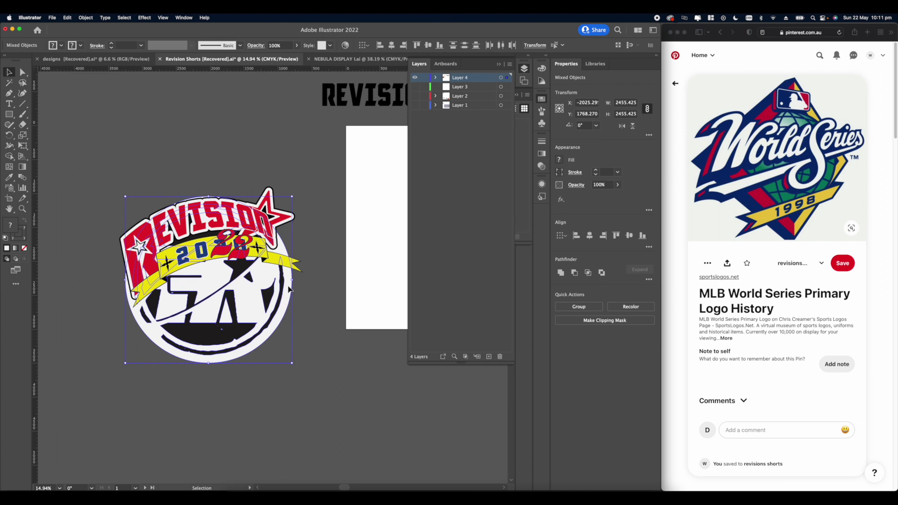
{"action": "left_click_drag", "start_coordinate": [293, 281], "coordinate": [223, 191]}
{"action": "left_click_drag", "start_coordinate": [200, 202], "coordinate": [203, 190]}
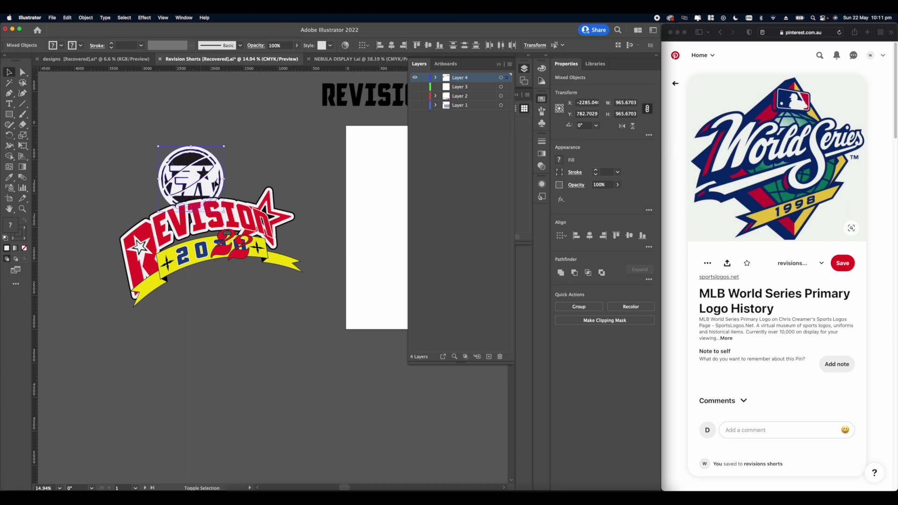
{"action": "left_click_drag", "start_coordinate": [223, 181], "coordinate": [276, 183]}
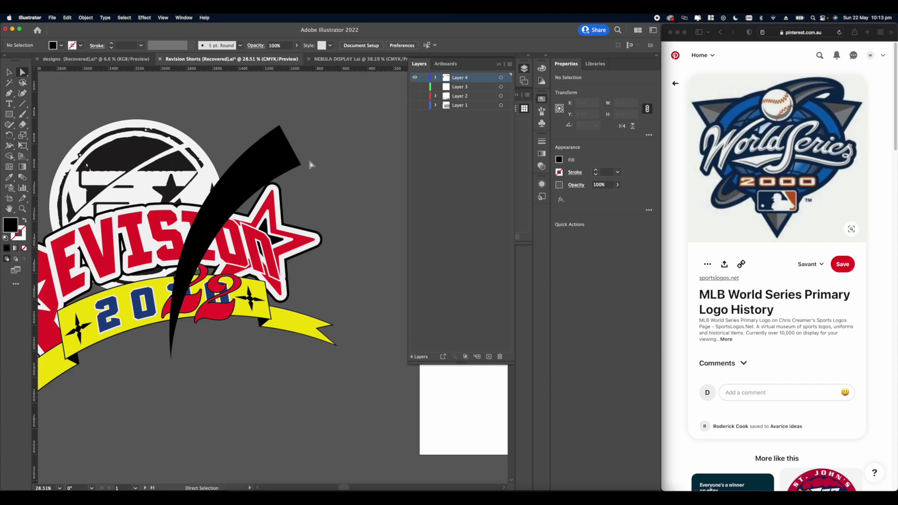
Step: Copy the ring of solid black stars from the NEBULA DISPLAY 1.ai document
{"action": "scroll", "coordinate": [177, 193], "scroll_direction": "left", "scroll_amount": 3}
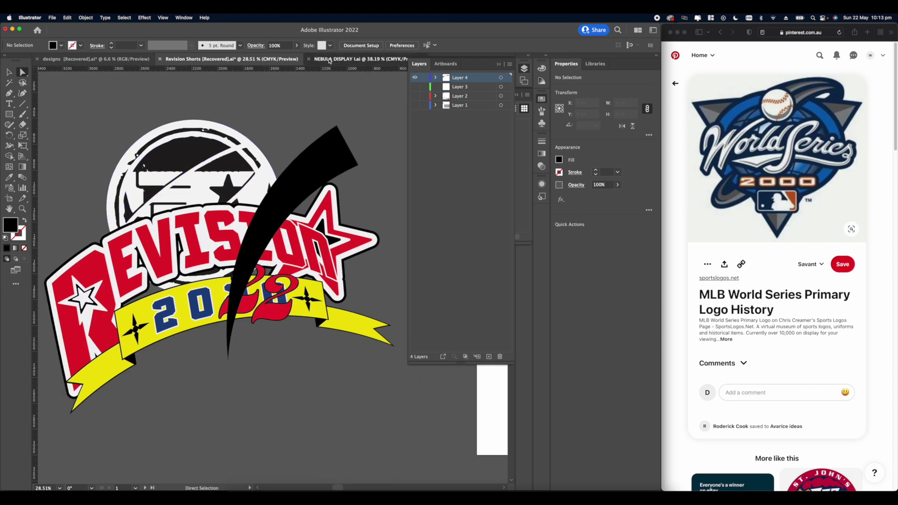
{"action": "left_click", "coordinate": [329, 60]}
{"action": "left_click_drag", "start_coordinate": [327, 184], "coordinate": [306, 185]}
{"action": "left_click", "coordinate": [302, 150]}
{"action": "left_click", "coordinate": [298, 129]}
{"action": "scroll", "coordinate": [298, 129], "scroll_direction": "up", "scroll_amount": 5}
{"action": "left_click", "coordinate": [9, 72]}
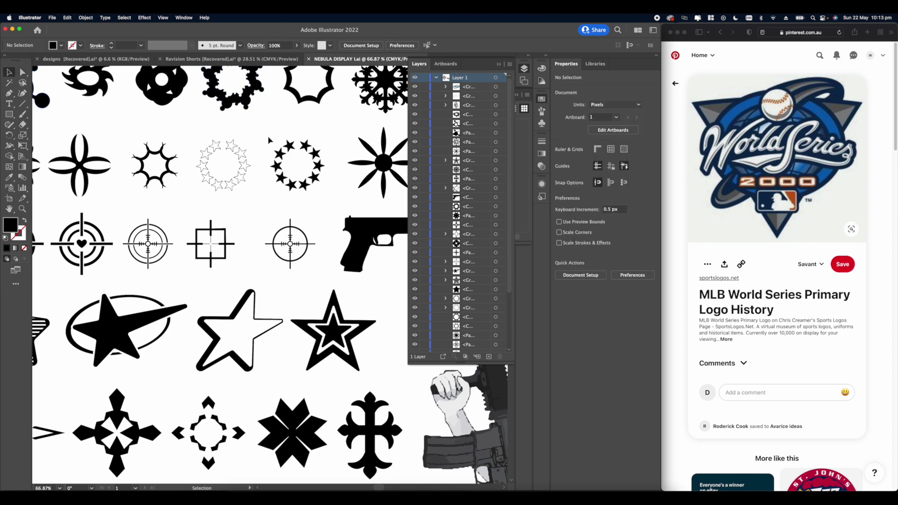
{"action": "left_click_drag", "start_coordinate": [331, 186], "coordinate": [338, 191]}
{"action": "key", "text": "super+c"}
Step: Paste the copied ring of stars into the Revision Shorts document
{"action": "left_click", "coordinate": [131, 60]}
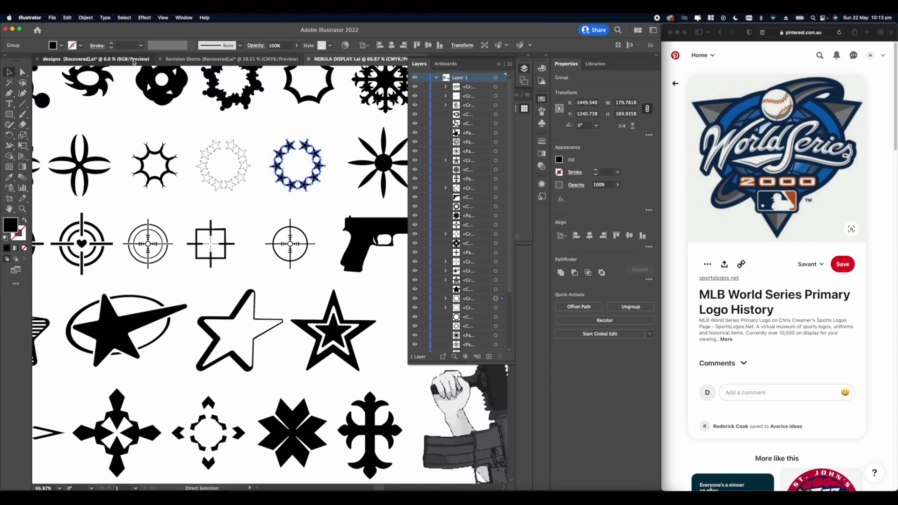
{"action": "scroll", "coordinate": [215, 186], "scroll_direction": "down", "scroll_amount": 3}
{"action": "left_click", "coordinate": [218, 59]}
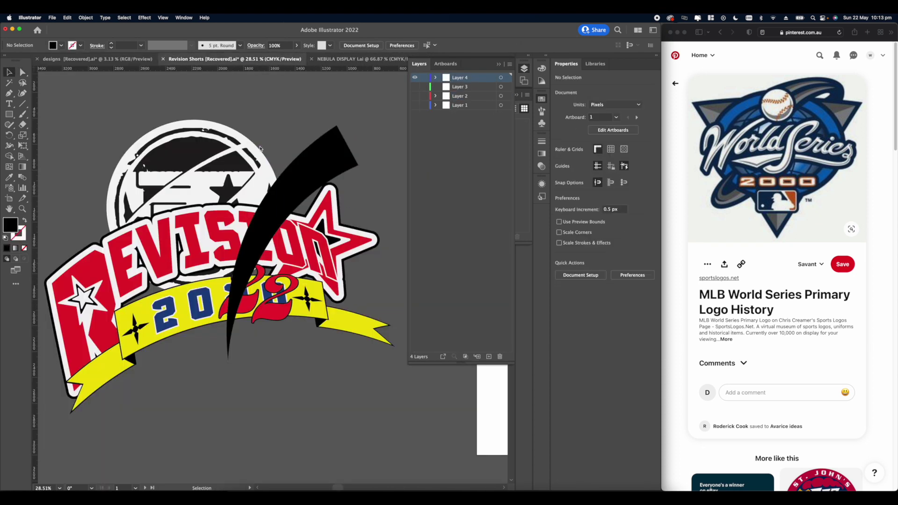
{"action": "key", "text": "ctrl+v"}
{"action": "scroll", "coordinate": [249, 173], "scroll_direction": "up", "scroll_amount": 2}
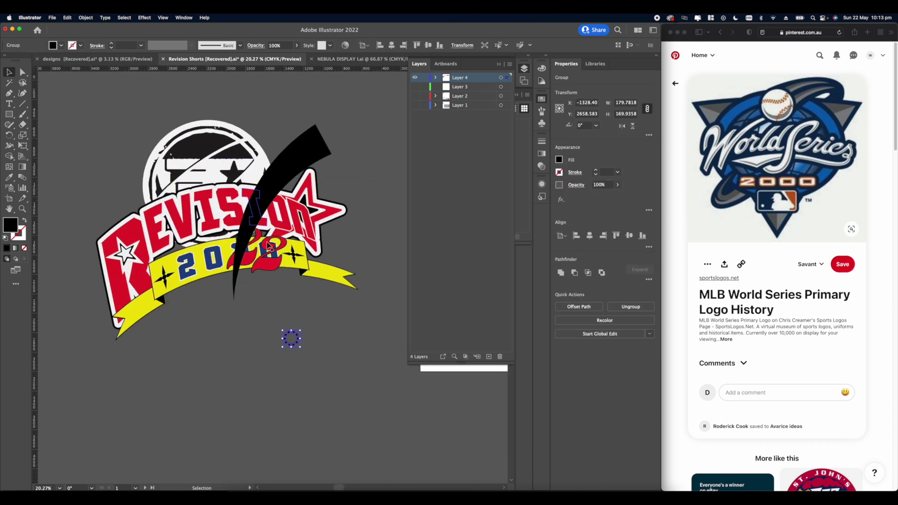
Step: Enlarge the star ring to about 1890 px wide, centre it around the round badge and send it to the back
{"action": "left_click_drag", "start_coordinate": [300, 348], "coordinate": [424, 423]}
{"action": "left_click_drag", "start_coordinate": [361, 343], "coordinate": [337, 171]}
{"action": "left_click_drag", "start_coordinate": [303, 128], "coordinate": [267, 145]}
{"action": "right_click", "coordinate": [268, 144]}
{"action": "mouse_move", "coordinate": [287, 240]}
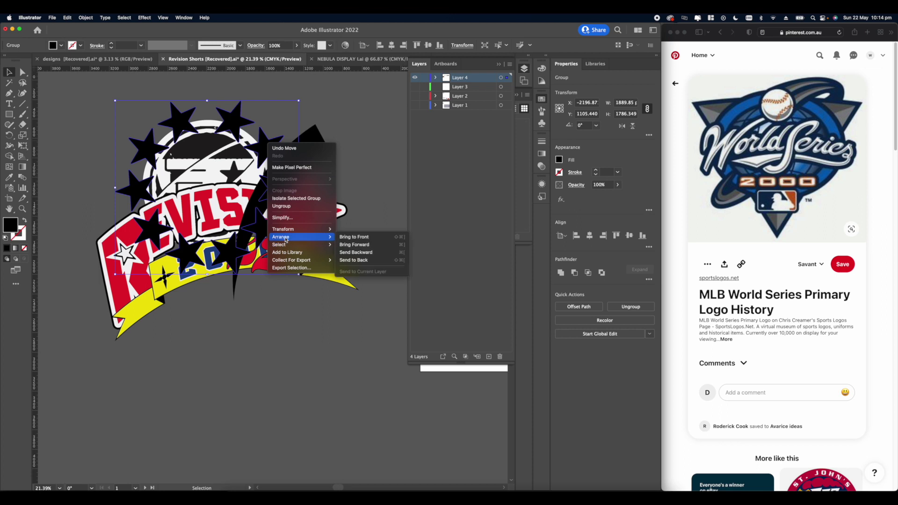
{"action": "left_click", "coordinate": [353, 260]}
{"action": "left_click", "coordinate": [280, 120]}
Step: Examine the related logo designs below the World Series reference on Pinterest
{"action": "scroll", "coordinate": [257, 118], "scroll_direction": "down", "scroll_amount": 1}
{"action": "scroll", "coordinate": [257, 118], "scroll_direction": "up", "scroll_amount": 1}
{"action": "left_click", "coordinate": [208, 152]}
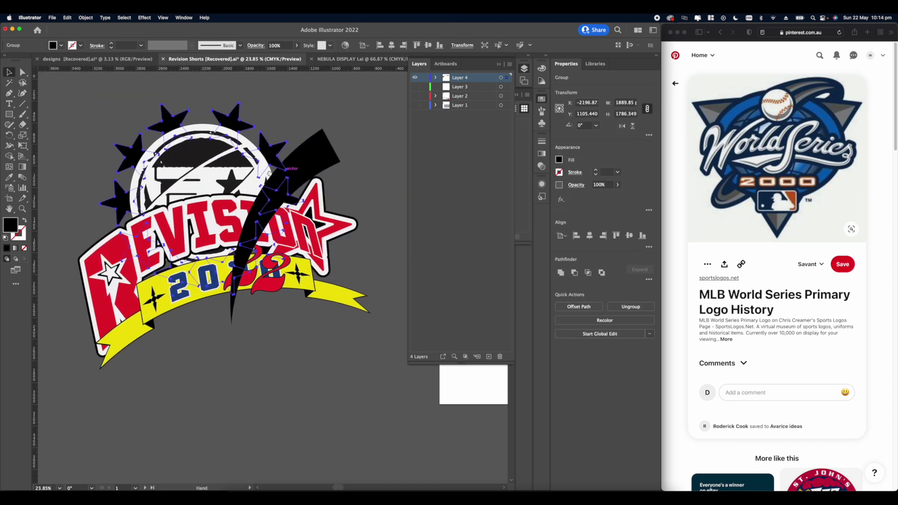
{"action": "left_click", "coordinate": [677, 85]}
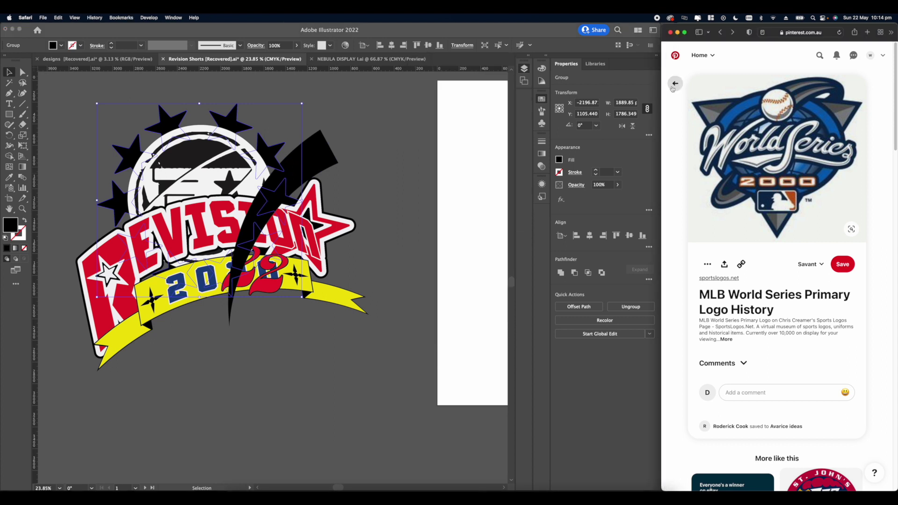
{"action": "left_click", "coordinate": [675, 84]}
{"action": "scroll", "coordinate": [400, 322], "scroll_direction": "down", "scroll_amount": 1}
{"action": "left_click", "coordinate": [335, 316]}
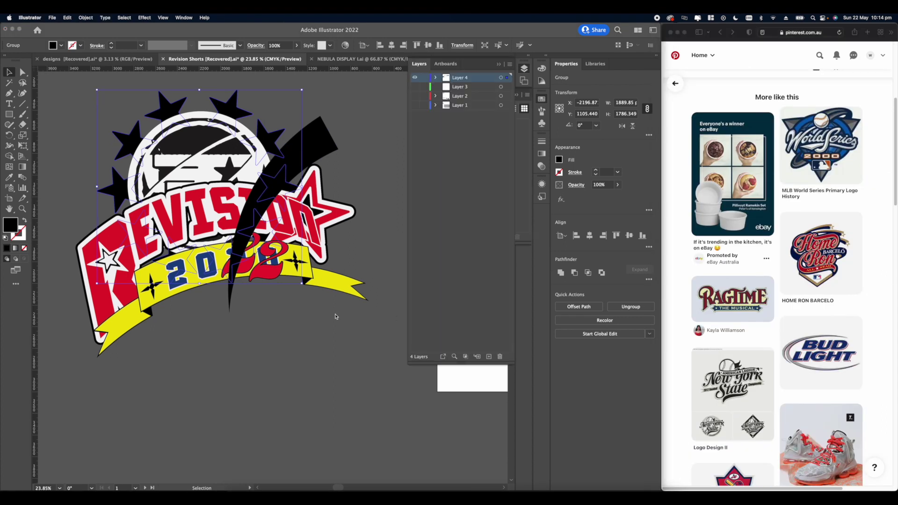
Step: Recolour the star ring blue by sampling the colour with the Eyedropper
{"action": "scroll", "coordinate": [276, 269], "scroll_direction": "down", "scroll_amount": 5}
{"action": "left_click_drag", "start_coordinate": [314, 314], "coordinate": [307, 194]}
{"action": "scroll", "coordinate": [305, 304], "scroll_direction": "up", "scroll_amount": 3}
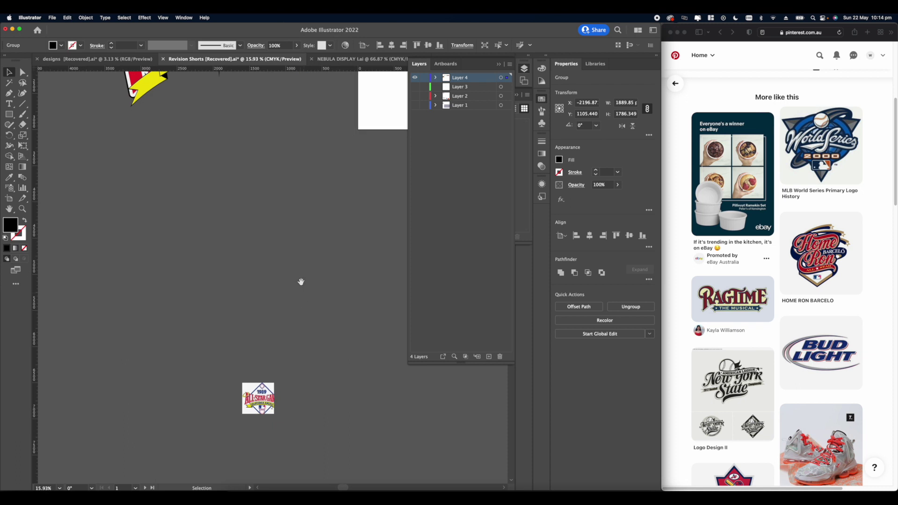
{"action": "scroll", "coordinate": [301, 282], "scroll_direction": "up", "scroll_amount": 10}
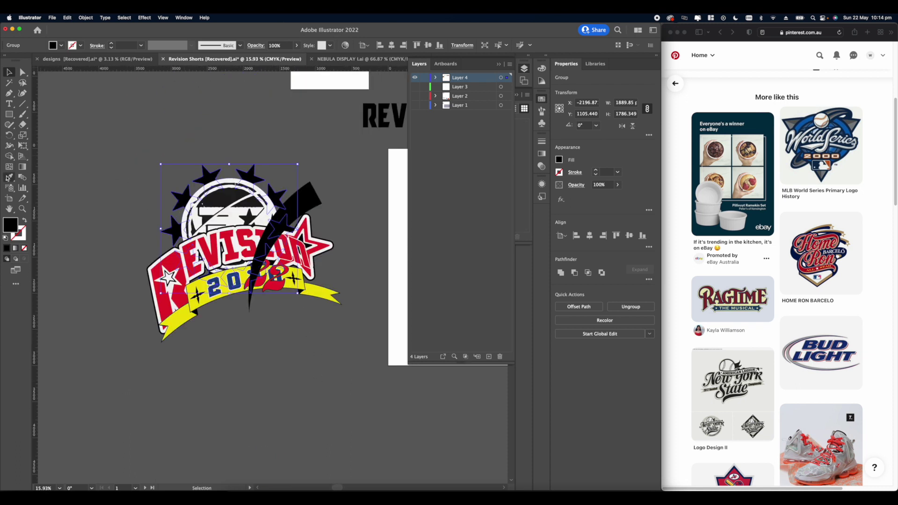
{"action": "scroll", "coordinate": [306, 290], "scroll_direction": "down", "scroll_amount": 8}
{"action": "scroll", "coordinate": [301, 328], "scroll_direction": "down", "scroll_amount": 5}
{"action": "scroll", "coordinate": [289, 306], "scroll_direction": "up", "scroll_amount": 15}
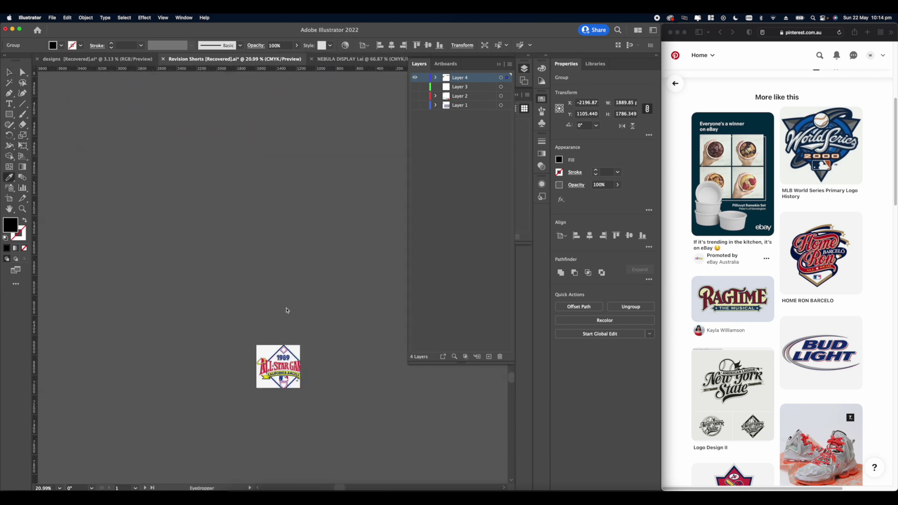
{"action": "scroll", "coordinate": [265, 380], "scroll_direction": "down", "scroll_amount": 7}
{"action": "scroll", "coordinate": [260, 346], "scroll_direction": "up", "scroll_amount": 7}
{"action": "scroll", "coordinate": [200, 186], "scroll_direction": "up", "scroll_amount": 10}
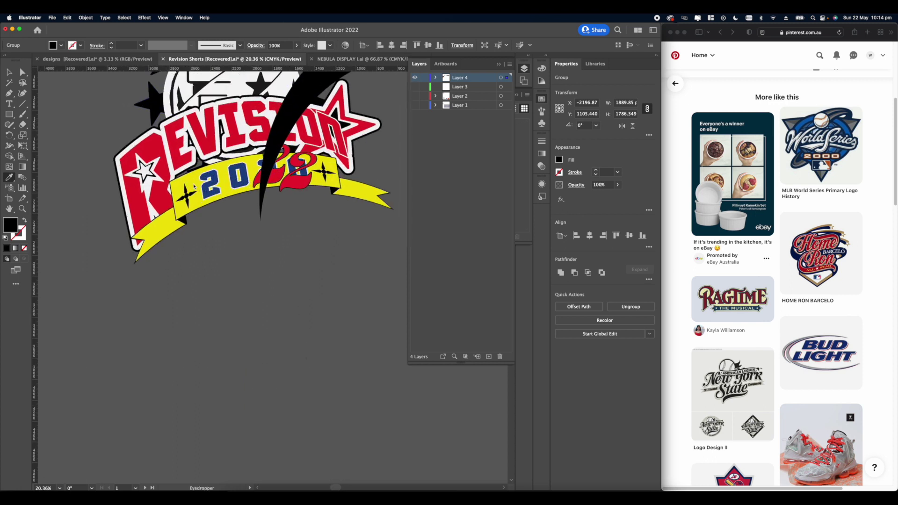
{"action": "left_click", "coordinate": [238, 215]}
{"action": "scroll", "coordinate": [216, 247], "scroll_direction": "down", "scroll_amount": 10}
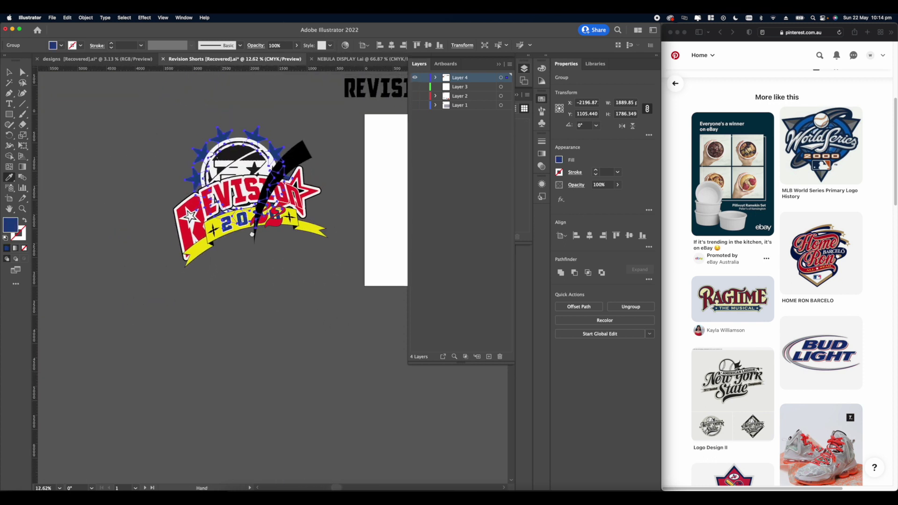
{"action": "key", "text": "v"}
Step: Offset the paths of the blue star ring by 20 px with Round joins
{"action": "scroll", "coordinate": [247, 160], "scroll_direction": "up", "scroll_amount": 3}
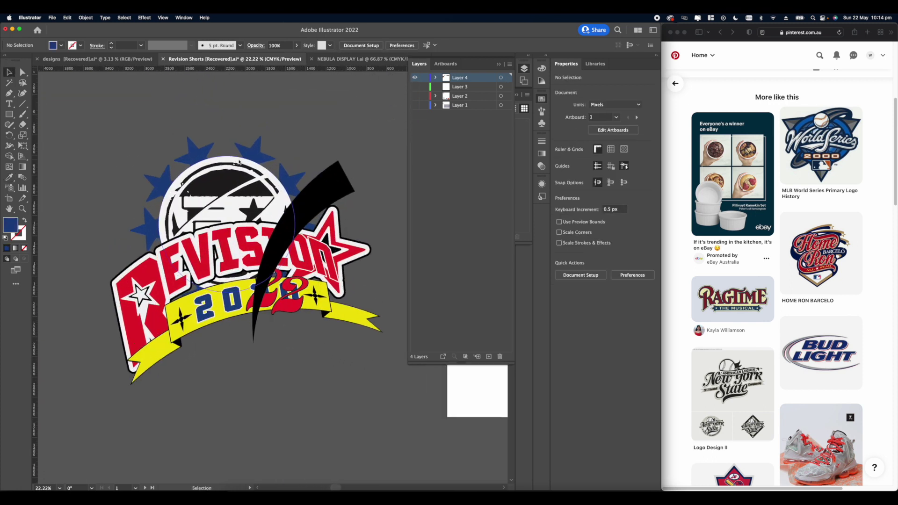
{"action": "left_click", "coordinate": [86, 18]}
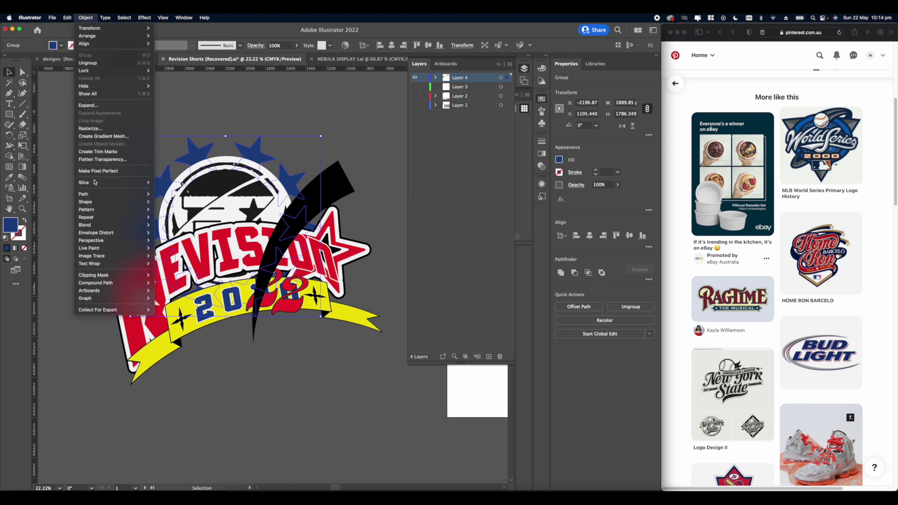
{"action": "mouse_move", "coordinate": [95, 194]}
{"action": "left_click", "coordinate": [171, 221]}
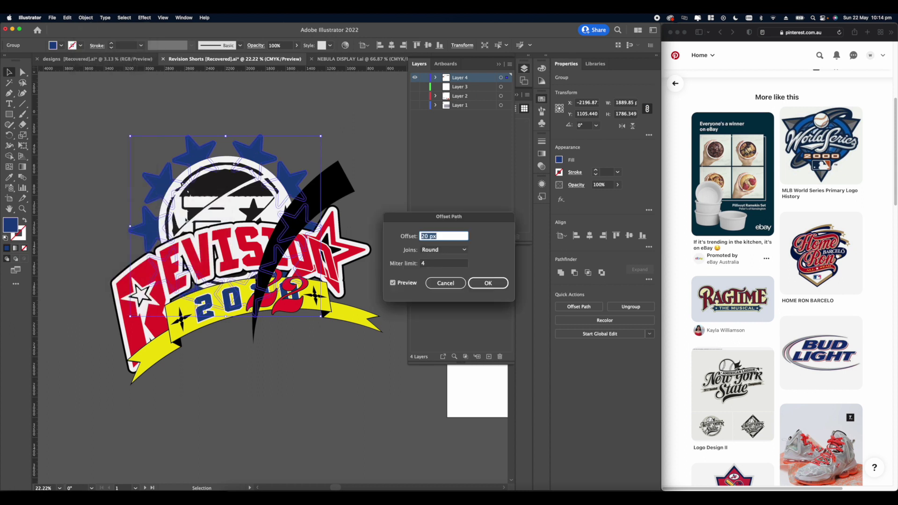
{"action": "left_click", "coordinate": [488, 283]}
Step: Fill the offset star shapes with white using a colour sampled with the Eyedropper
{"action": "scroll", "coordinate": [230, 169], "scroll_direction": "down", "scroll_amount": 5}
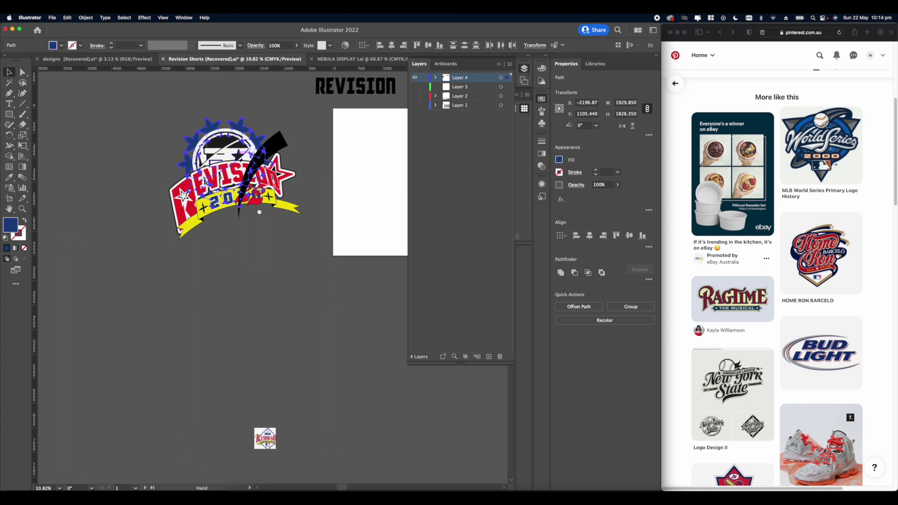
{"action": "scroll", "coordinate": [230, 168], "scroll_direction": "up", "scroll_amount": 4}
{"action": "scroll", "coordinate": [230, 168], "scroll_direction": "up", "scroll_amount": 1}
{"action": "scroll", "coordinate": [184, 133], "scroll_direction": "up", "scroll_amount": 5}
{"action": "left_click", "coordinate": [142, 154]}
{"action": "scroll", "coordinate": [142, 154], "scroll_direction": "down", "scroll_amount": 7}
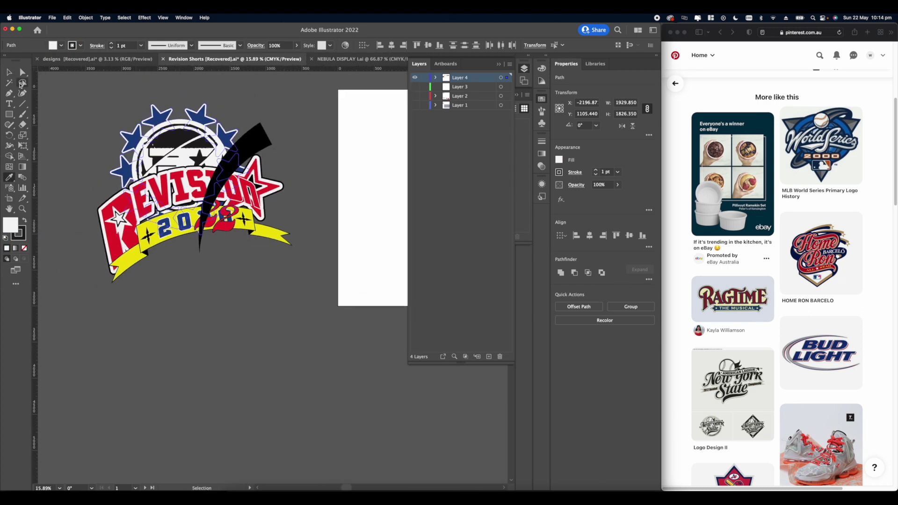
{"action": "scroll", "coordinate": [77, 82], "scroll_direction": "up", "scroll_amount": 6}
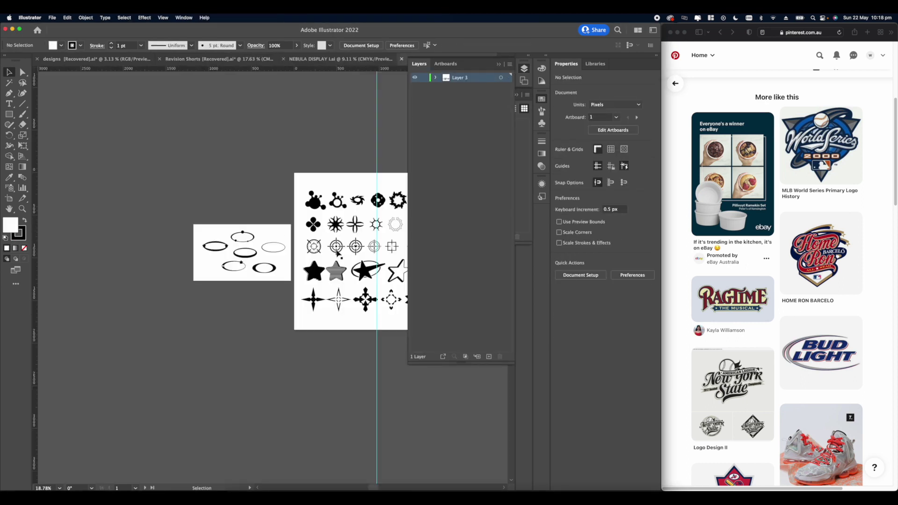
Step: Copy the ellipse ring with three round dots from the small artboard of NEBULA DISPLAY 1.ai
{"action": "scroll", "coordinate": [268, 247], "scroll_direction": "down", "scroll_amount": 2}
{"action": "scroll", "coordinate": [249, 258], "scroll_direction": "up", "scroll_amount": 5}
{"action": "scroll", "coordinate": [236, 266], "scroll_direction": "up", "scroll_amount": 2}
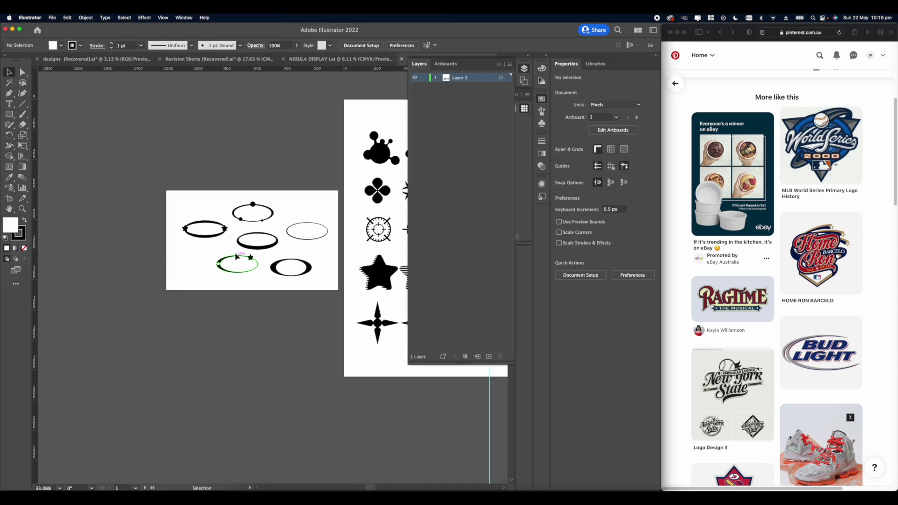
{"action": "scroll", "coordinate": [238, 258], "scroll_direction": "down", "scroll_amount": 2}
{"action": "scroll", "coordinate": [252, 256], "scroll_direction": "up", "scroll_amount": 5}
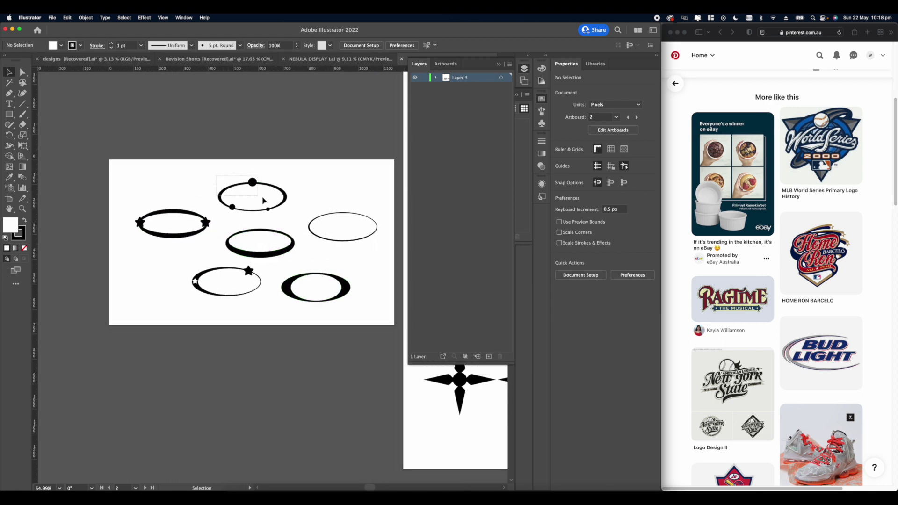
{"action": "left_click", "coordinate": [277, 206]}
Step: Paste the dotted ellipse ring into the Revision Shorts document
{"action": "left_click", "coordinate": [174, 59]}
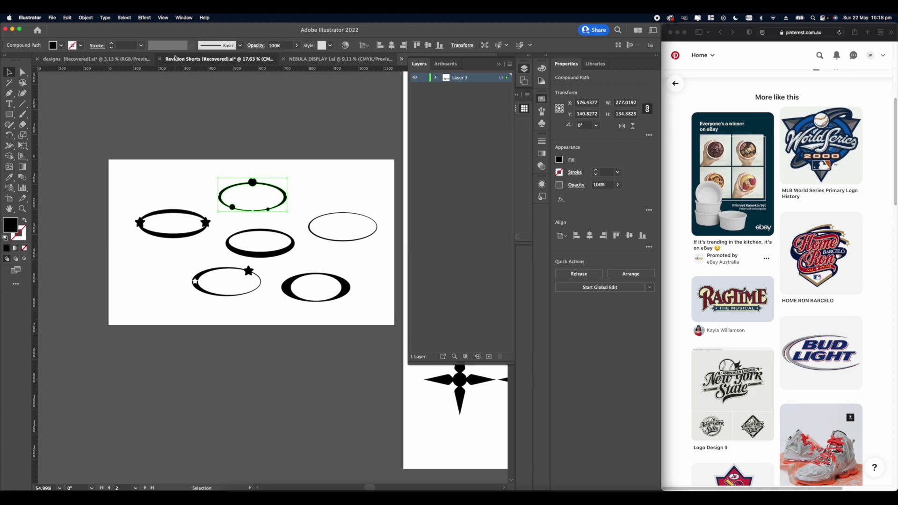
{"action": "left_click", "coordinate": [123, 60]}
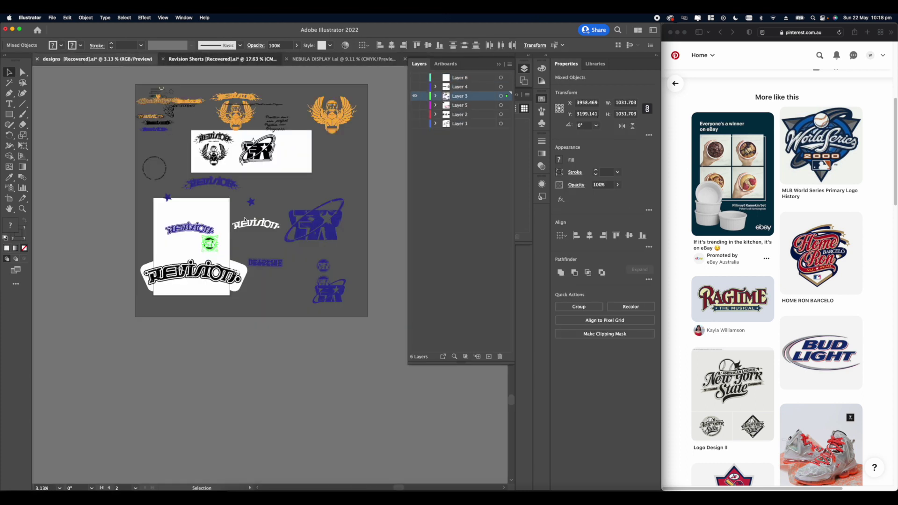
{"action": "left_click", "coordinate": [181, 60]}
{"action": "scroll", "coordinate": [248, 226], "scroll_direction": "down", "scroll_amount": 2}
{"action": "scroll", "coordinate": [248, 226], "scroll_direction": "down", "scroll_amount": 1}
{"action": "key", "text": "super+v"}
Step: Enlarge the dotted ellipse ring to about 3214 px wide, tilt it about 12.4° and place it behind the wordmark and banner
{"action": "scroll", "coordinate": [263, 255], "scroll_direction": "up", "scroll_amount": 2}
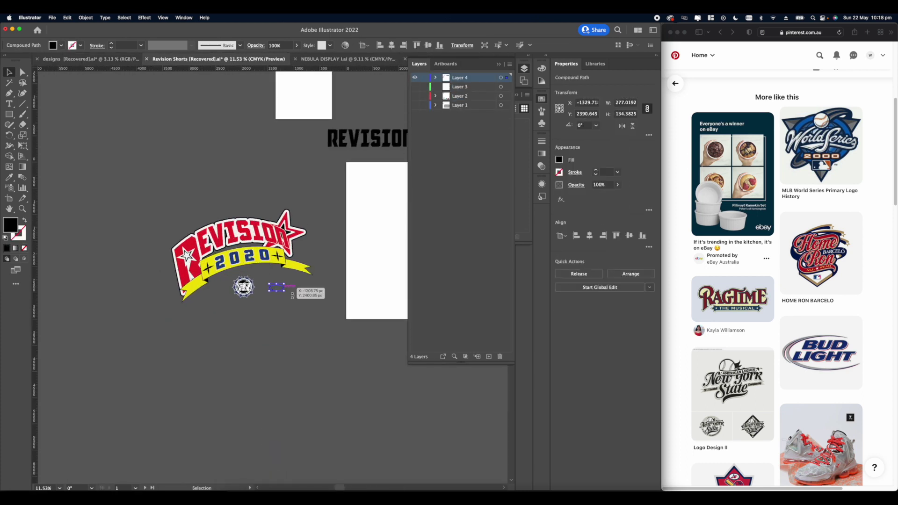
{"action": "left_click_drag", "start_coordinate": [286, 294], "coordinate": [397, 329]}
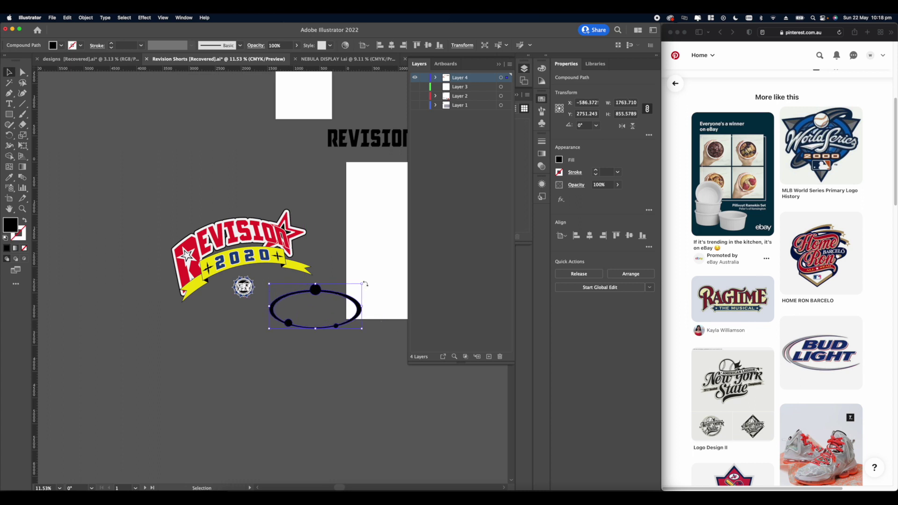
{"action": "left_click_drag", "start_coordinate": [365, 284], "coordinate": [265, 239]}
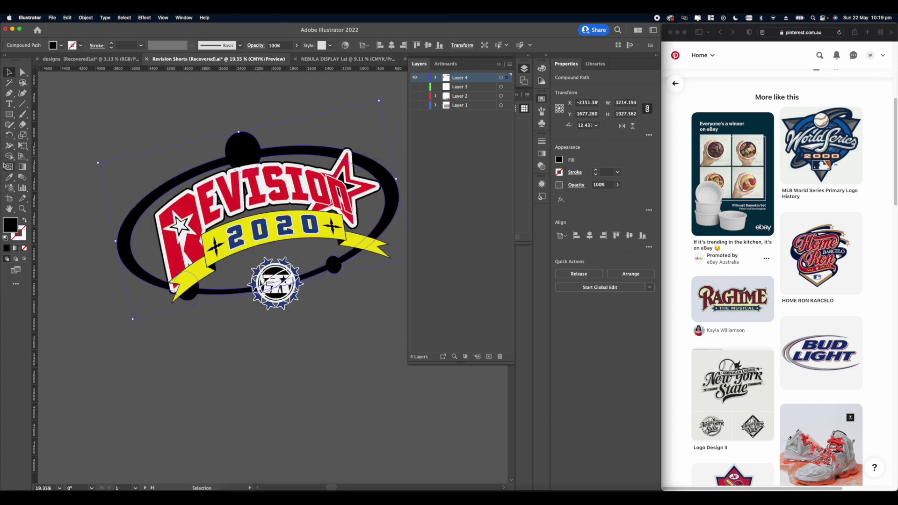
Step: Create a filled shape inside the ellipse ring with the Shape Builder tool
{"action": "key", "text": "shift+m"}
{"action": "key", "text": "super+a"}
{"action": "left_click", "coordinate": [22, 72]}
{"action": "left_click", "coordinate": [107, 93]}
{"action": "scroll", "coordinate": [280, 244], "scroll_direction": "up", "scroll_amount": 3}
Step: Recolour the inner ellipse shape off-white by sampling the wordmark's pale outline
{"action": "left_click", "coordinate": [280, 266]}
{"action": "scroll", "coordinate": [279, 267], "scroll_direction": "down", "scroll_amount": 2}
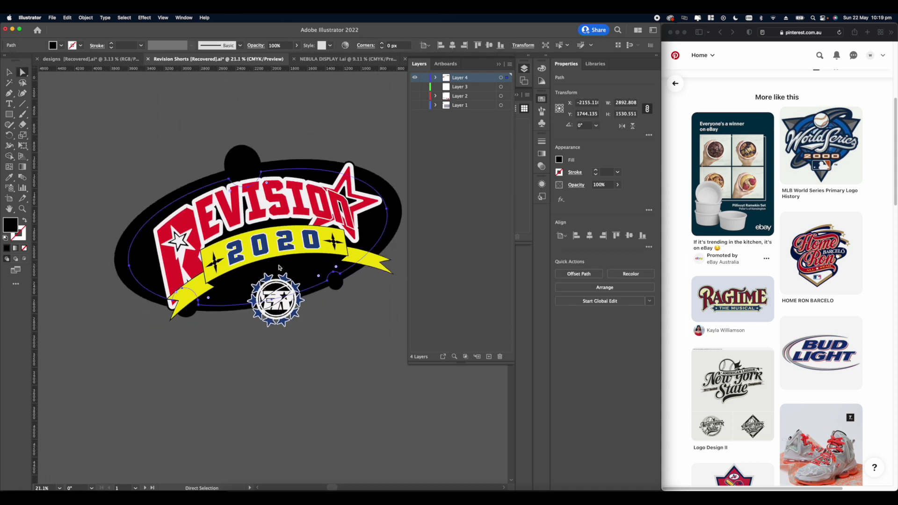
{"action": "scroll", "coordinate": [280, 267], "scroll_direction": "down", "scroll_amount": 1}
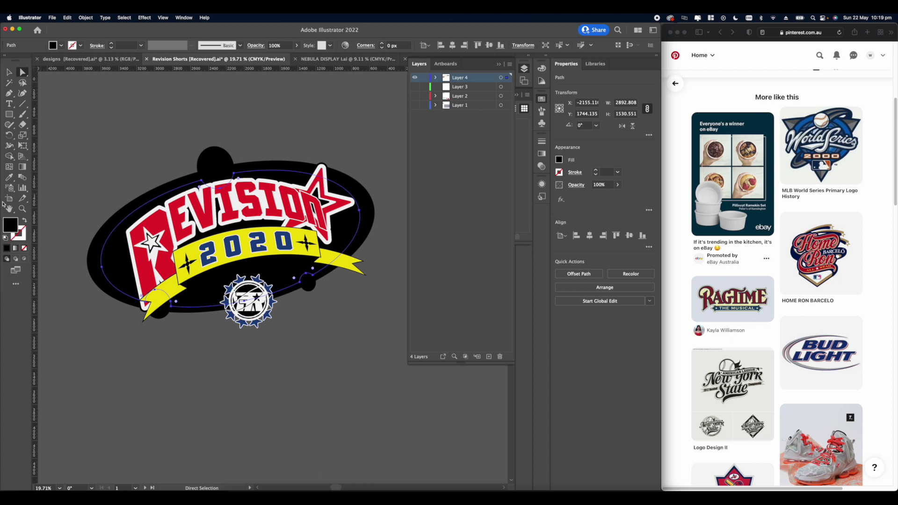
{"action": "left_click", "coordinate": [9, 178]}
{"action": "scroll", "coordinate": [173, 244], "scroll_direction": "up", "scroll_amount": 4}
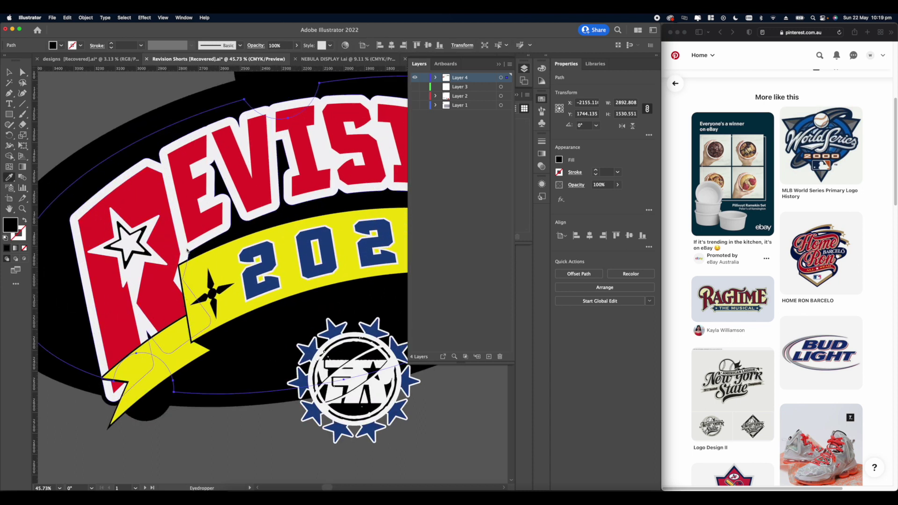
{"action": "left_click", "coordinate": [187, 251]}
Step: Offset the black dotted ellipse ring by 20 px and fill the offset shape white as an outer border
{"action": "scroll", "coordinate": [187, 251], "scroll_direction": "down", "scroll_amount": 4}
{"action": "scroll", "coordinate": [262, 262], "scroll_direction": "up", "scroll_amount": 1}
{"action": "scroll", "coordinate": [282, 264], "scroll_direction": "down", "scroll_amount": 2}
{"action": "scroll", "coordinate": [282, 265], "scroll_direction": "up", "scroll_amount": 1}
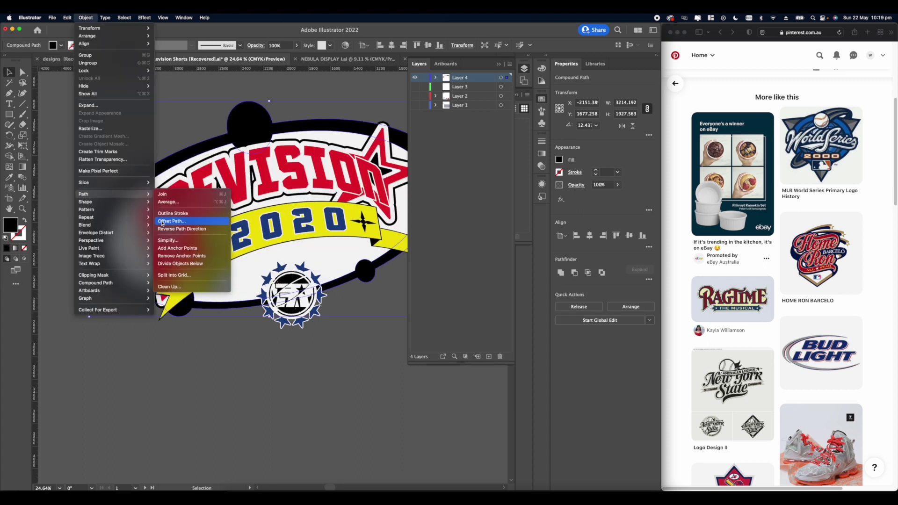
{"action": "left_click", "coordinate": [172, 221]}
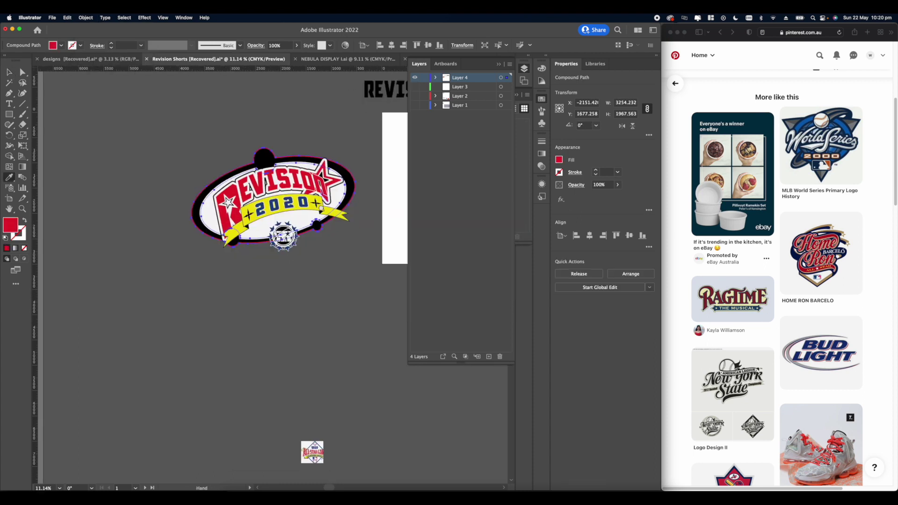
{"action": "scroll", "coordinate": [270, 244], "scroll_direction": "up", "scroll_amount": 3}
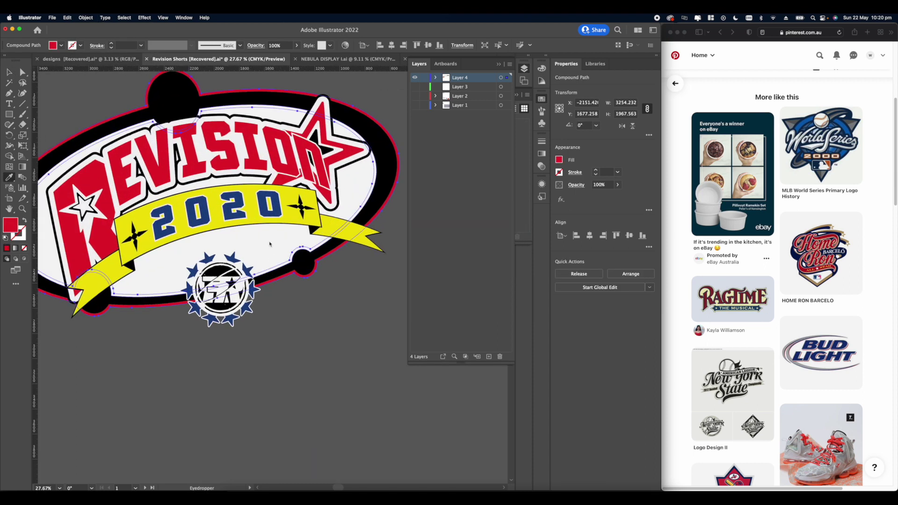
{"action": "scroll", "coordinate": [254, 242], "scroll_direction": "down", "scroll_amount": 3}
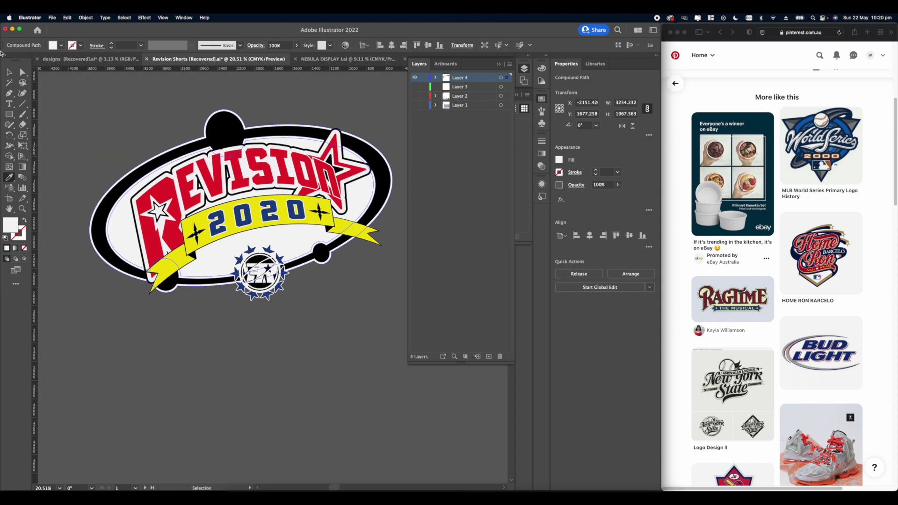
{"action": "left_click", "coordinate": [263, 346]}
{"action": "scroll", "coordinate": [276, 318], "scroll_direction": "up", "scroll_amount": 3}
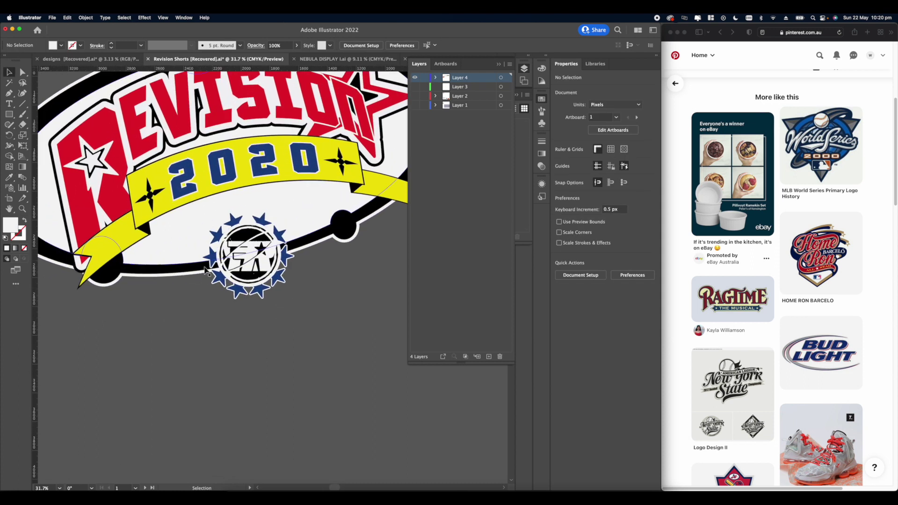
Step: Switch to the browser and open the HOME RON BARCELO logo reference on Pinterest
{"action": "scroll", "coordinate": [312, 237], "scroll_direction": "down", "scroll_amount": 5}
{"action": "scroll", "coordinate": [305, 307], "scroll_direction": "up", "scroll_amount": 3}
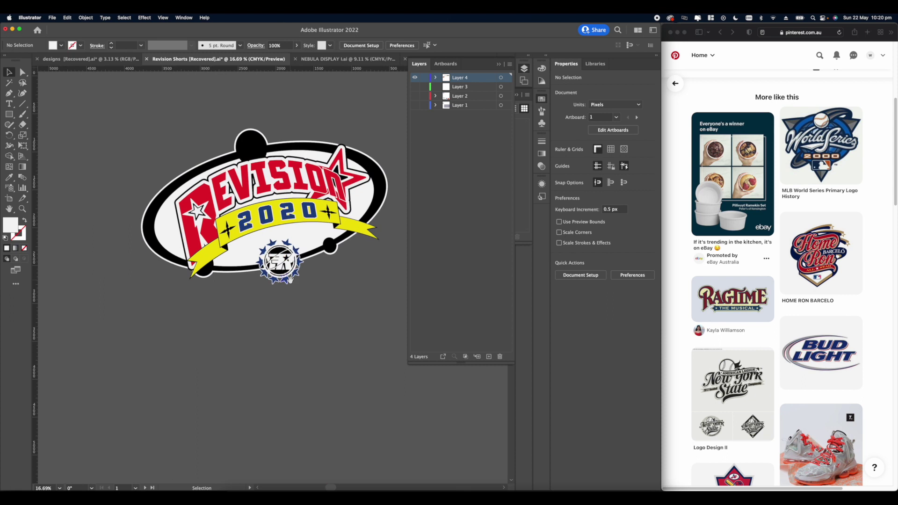
{"action": "mouse_move", "coordinate": [257, 335]}
{"action": "left_mouse_down"}
{"action": "mouse_move", "coordinate": [272, 349]}
{"action": "mouse_move", "coordinate": [254, 344]}
{"action": "mouse_move", "coordinate": [262, 340]}
{"action": "left_mouse_up"}
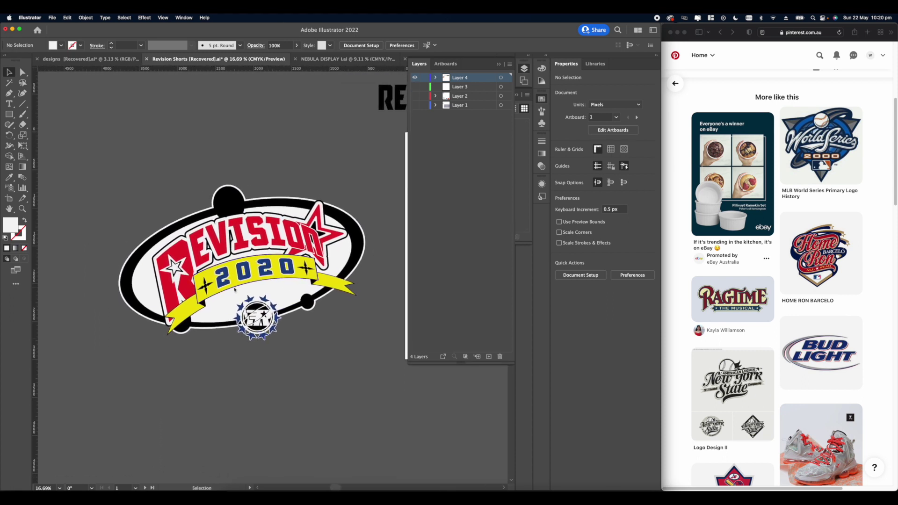
{"action": "scroll", "coordinate": [234, 290], "scroll_direction": "up", "scroll_amount": 3}
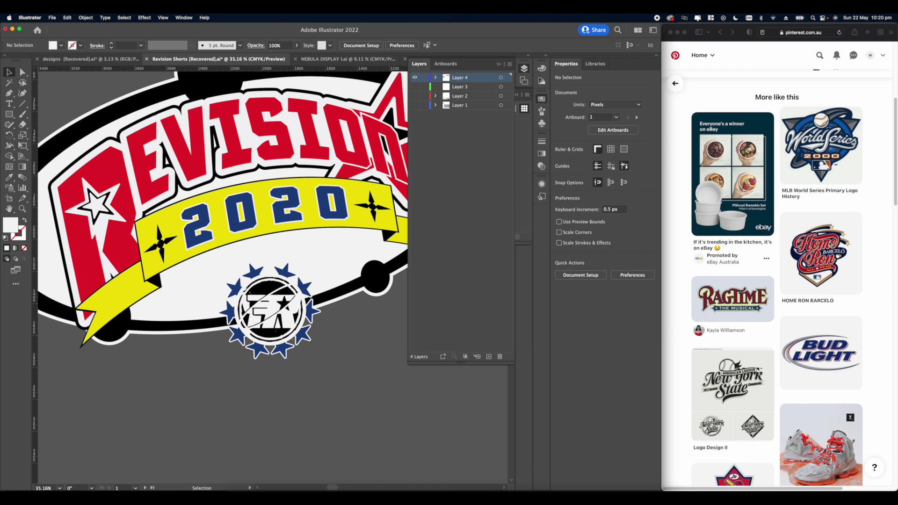
{"action": "left_click", "coordinate": [822, 262]}
{"action": "left_click", "coordinate": [822, 253]}
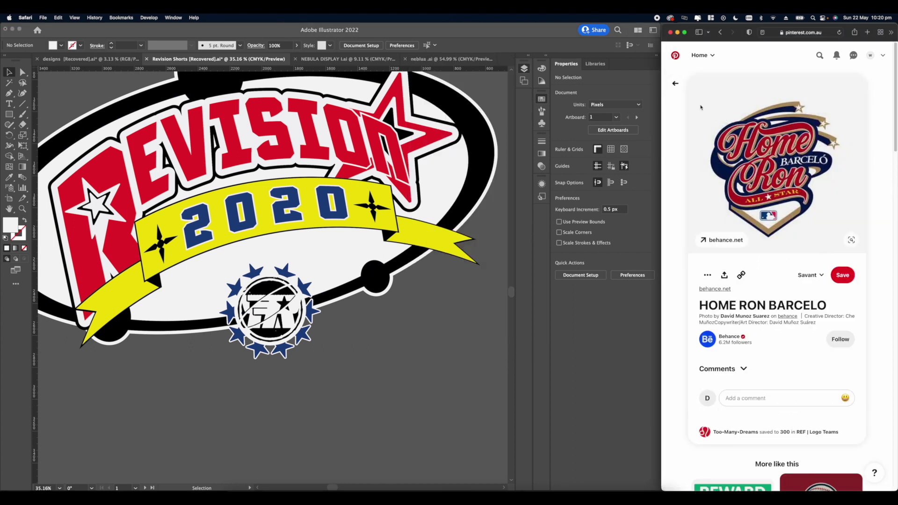
Step: Apply a horizontal Arc warp with a 14% bend to the ellipse backdrop group
{"action": "left_click", "coordinate": [148, 18]}
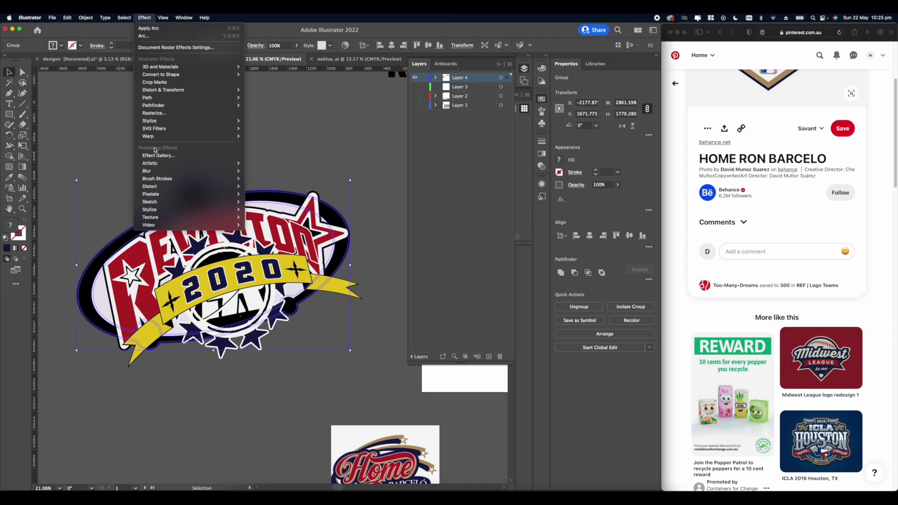
{"action": "mouse_move", "coordinate": [229, 139]}
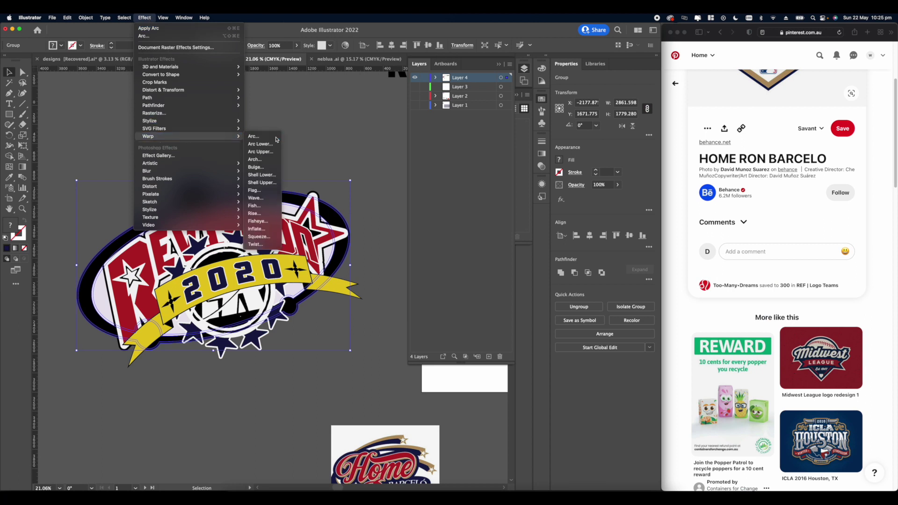
{"action": "left_click", "coordinate": [276, 139]}
{"action": "left_click_drag", "start_coordinate": [429, 134], "coordinate": [418, 135]}
{"action": "left_click_drag", "start_coordinate": [418, 135], "coordinate": [418, 137]}
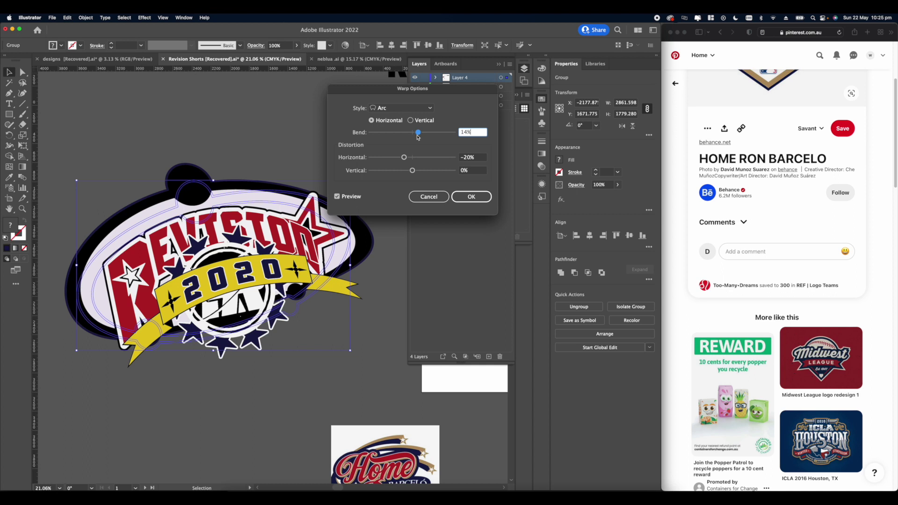
{"action": "left_click", "coordinate": [466, 197]}
Step: Move the warped ellipse backdrop slightly down behind the wordmark and expand its appearance
{"action": "left_click_drag", "start_coordinate": [204, 187], "coordinate": [208, 202]}
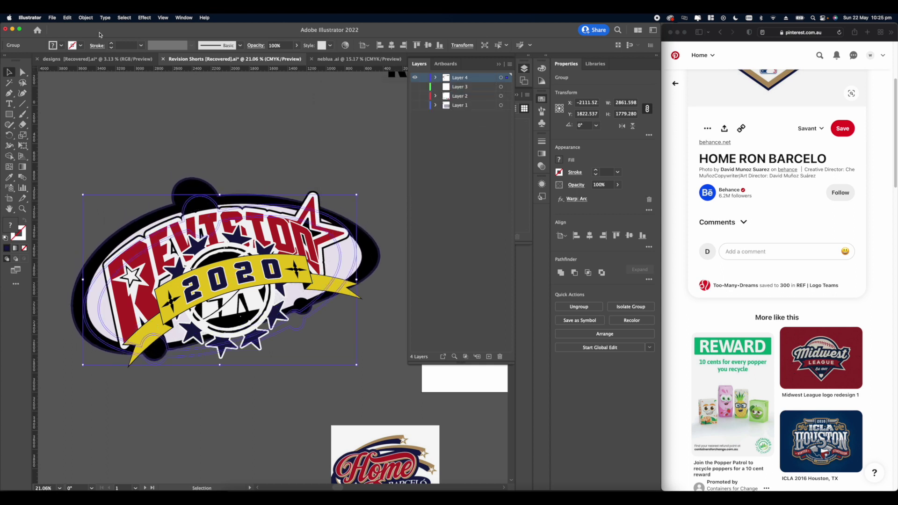
{"action": "left_click", "coordinate": [87, 18]}
{"action": "left_click", "coordinate": [101, 113]}
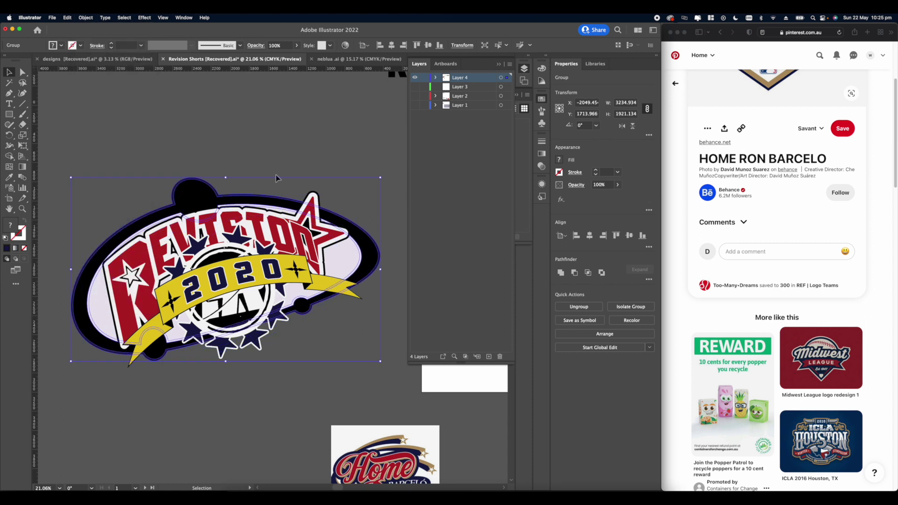
{"action": "scroll", "coordinate": [243, 203], "scroll_direction": "down", "scroll_amount": 1}
{"action": "left_click_drag", "start_coordinate": [242, 203], "coordinate": [240, 200]}
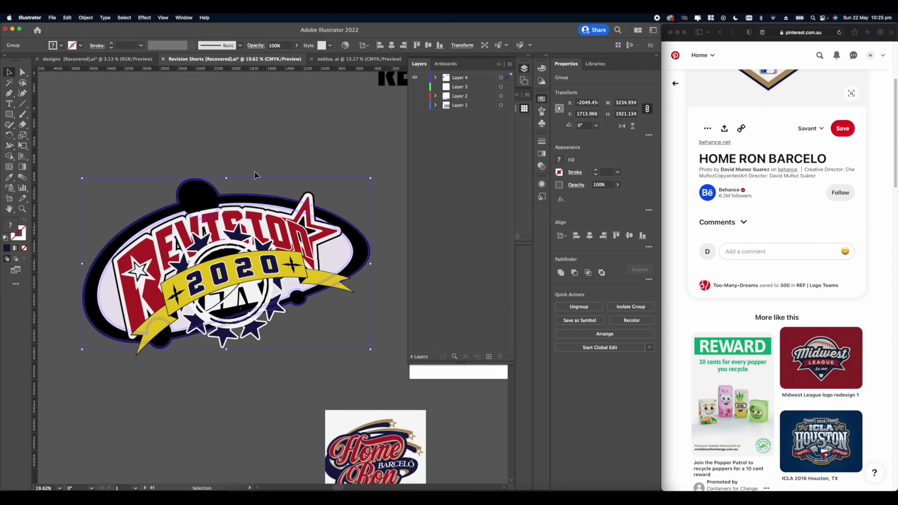
{"action": "left_click", "coordinate": [253, 172]}
Step: Move the whole REVISION patch down and farther from the artboard, beside the Home Ron reference image
{"action": "scroll", "coordinate": [251, 169], "scroll_direction": "down", "scroll_amount": 5}
{"action": "scroll", "coordinate": [251, 171], "scroll_direction": "up", "scroll_amount": 1}
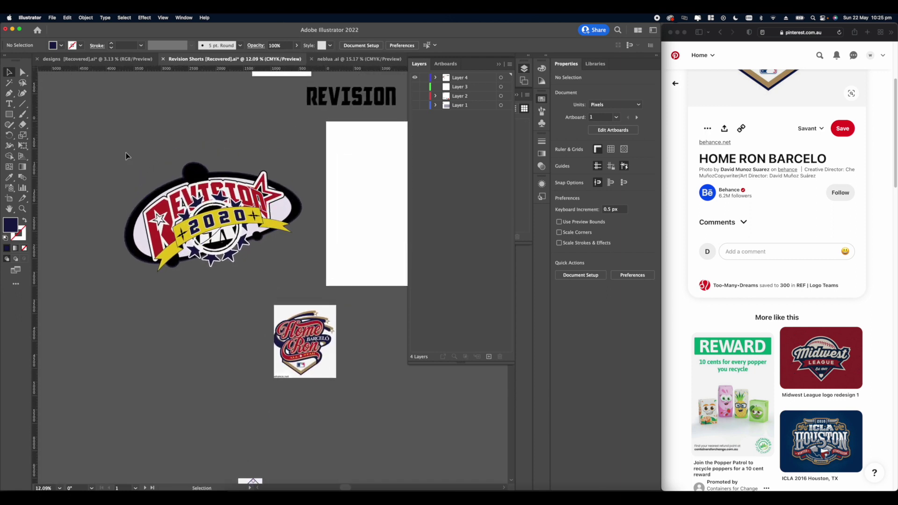
{"action": "left_click", "coordinate": [244, 254]}
{"action": "left_click_drag", "start_coordinate": [243, 254], "coordinate": [199, 309]}
{"action": "left_click", "coordinate": [196, 341]}
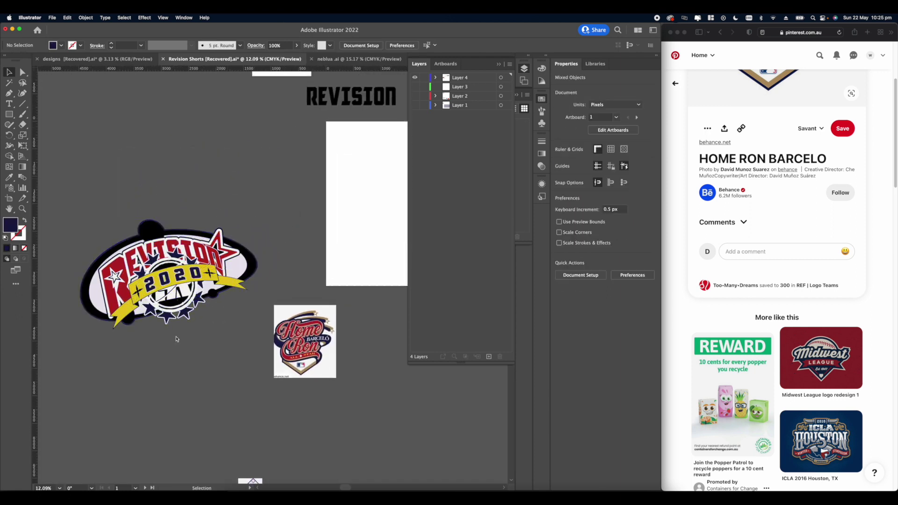
Step: Try recolouring the black dotted ellipse ring red by sampling the wordmark's lettering
{"action": "scroll", "coordinate": [195, 350], "scroll_direction": "down", "scroll_amount": 3}
{"action": "scroll", "coordinate": [194, 352], "scroll_direction": "up", "scroll_amount": 8}
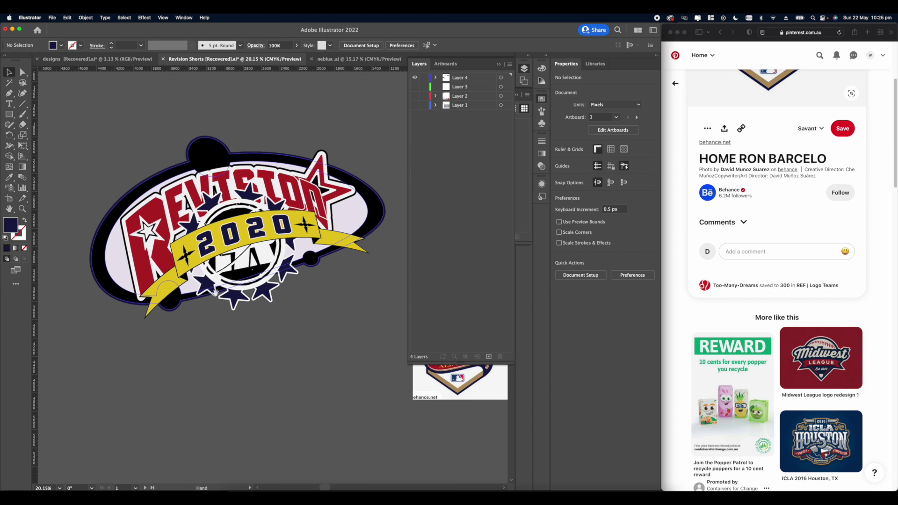
{"action": "scroll", "coordinate": [211, 300], "scroll_direction": "down", "scroll_amount": 4}
{"action": "scroll", "coordinate": [224, 233], "scroll_direction": "up", "scroll_amount": 2}
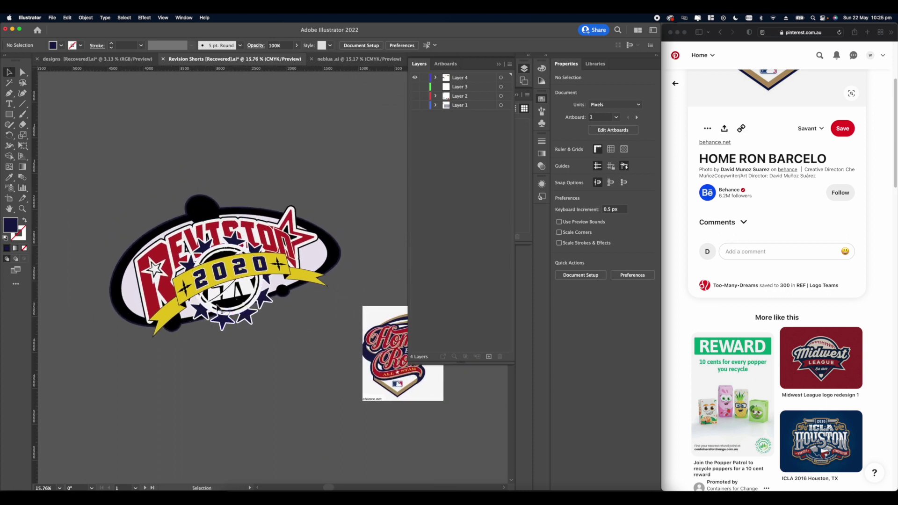
{"action": "key", "text": "a"}
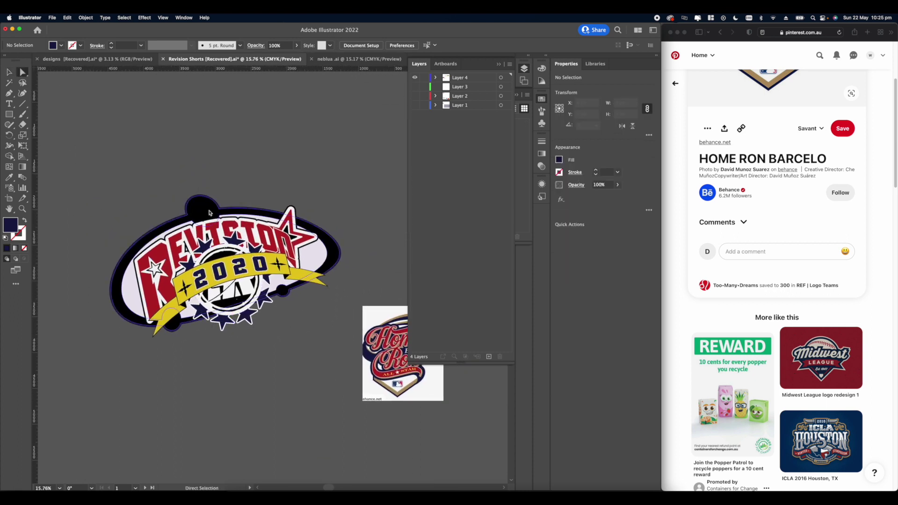
{"action": "left_click", "coordinate": [212, 213]}
{"action": "key", "text": "i"}
{"action": "left_click", "coordinate": [162, 258]}
{"action": "scroll", "coordinate": [162, 258], "scroll_direction": "up", "scroll_amount": 3}
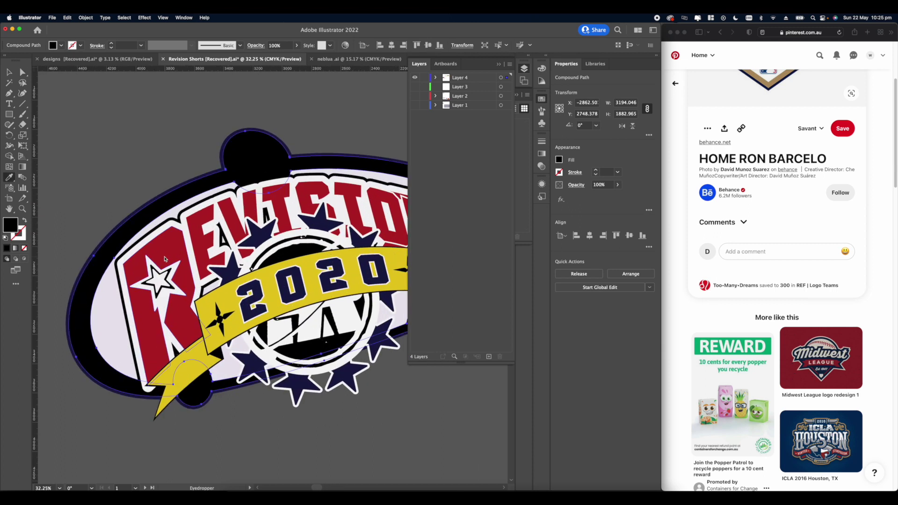
{"action": "scroll", "coordinate": [164, 258], "scroll_direction": "down", "scroll_amount": 5}
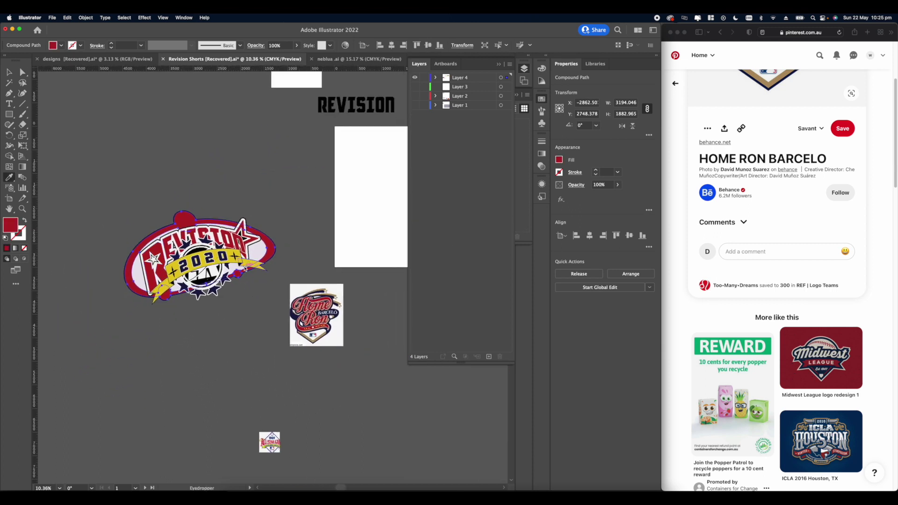
{"action": "left_click", "coordinate": [232, 258]}
{"action": "scroll", "coordinate": [225, 256], "scroll_direction": "down", "scroll_amount": 1}
{"action": "scroll", "coordinate": [180, 257], "scroll_direction": "up", "scroll_amount": 3}
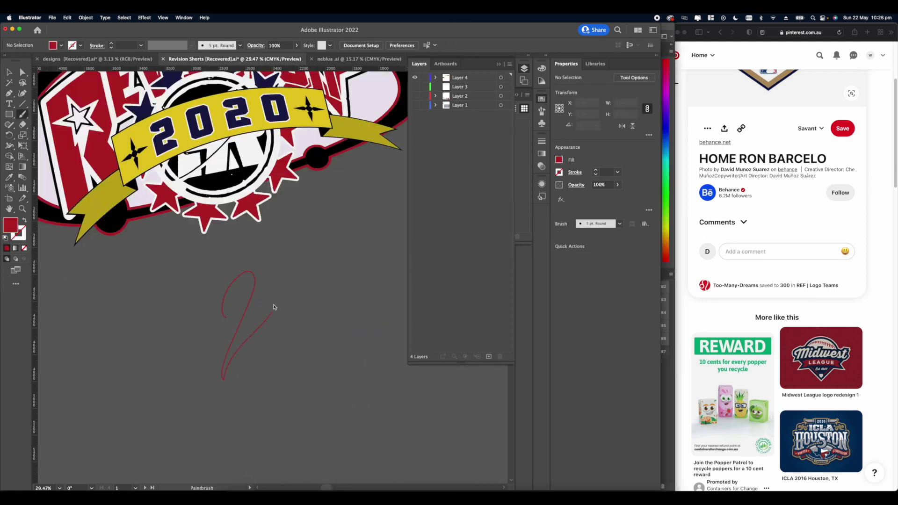
Step: Undo the trial brush stroke and paint a cursive 2 about 695 × 741 px in red below the patch
{"action": "key", "text": "super+z"}
{"action": "key", "text": "super+z"}
{"action": "left_click_drag", "start_coordinate": [329, 304], "coordinate": [334, 285]}
{"action": "key", "text": "v"}
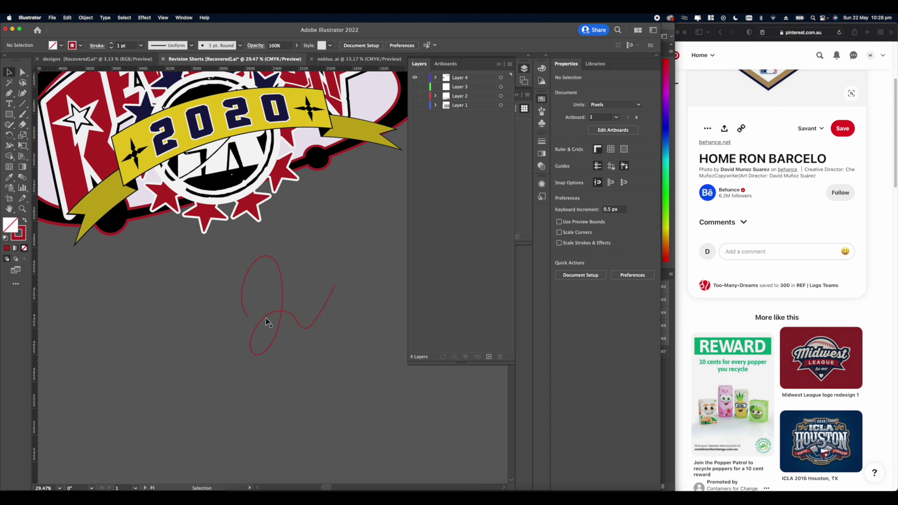
Step: Set the stroke weight of the cursive 2 to 11 pt
{"action": "left_click", "coordinate": [312, 321]}
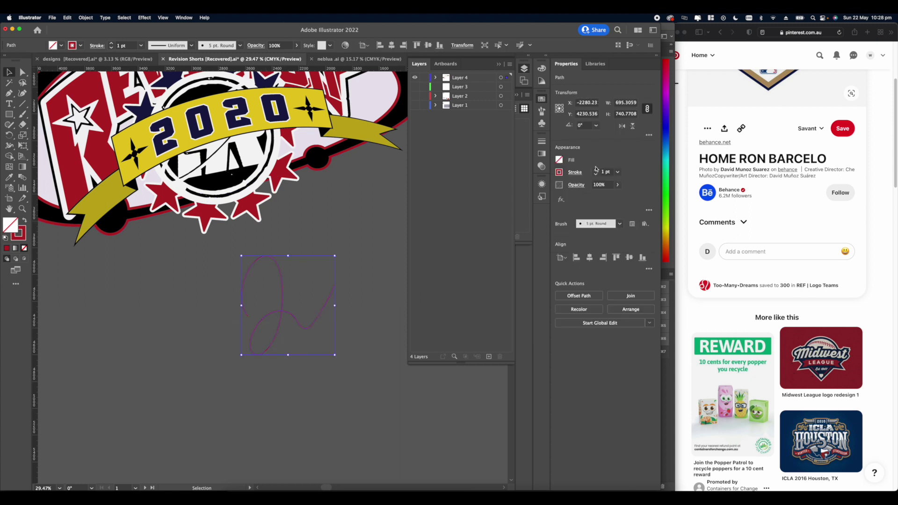
{"action": "left_click", "coordinate": [594, 169]}
{"action": "left_click", "coordinate": [595, 169]}
{"action": "left_click", "coordinate": [595, 169]}
{"action": "left_click", "coordinate": [595, 169]}
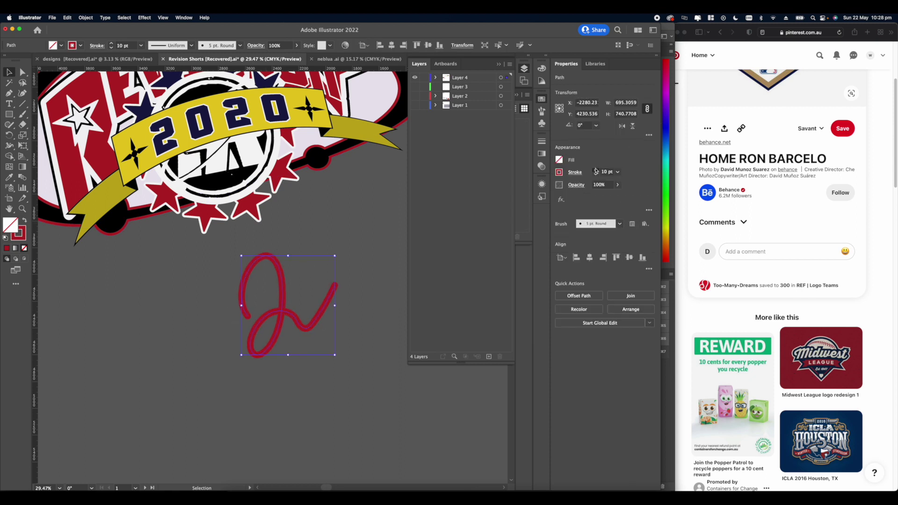
{"action": "left_click", "coordinate": [290, 298]}
{"action": "left_click_drag", "start_coordinate": [325, 318], "coordinate": [292, 312]}
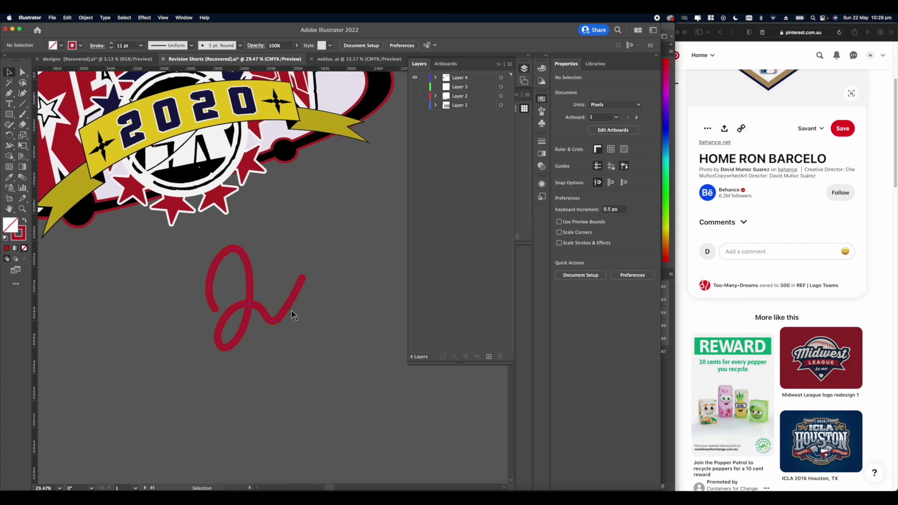
Step: Expand the appearance of the cursive 2 so its stroke becomes a filled shape
{"action": "left_click", "coordinate": [257, 313]}
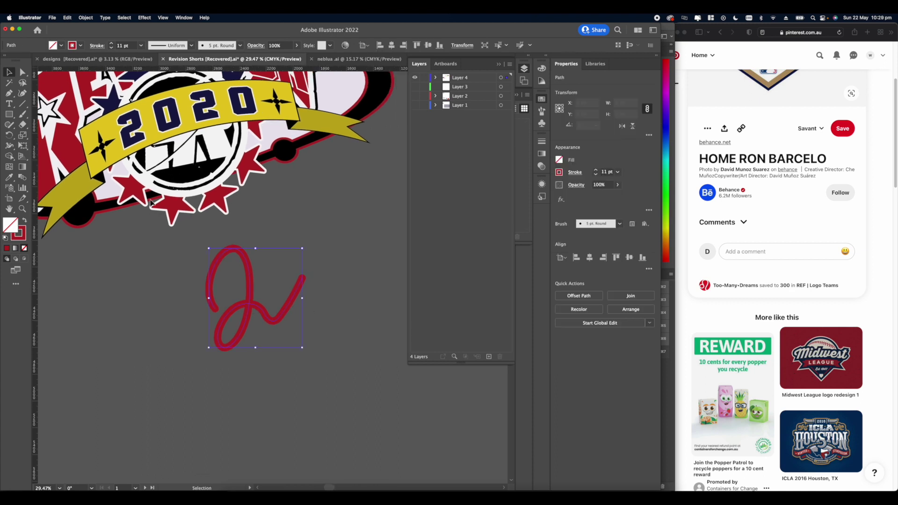
{"action": "left_click", "coordinate": [86, 17]}
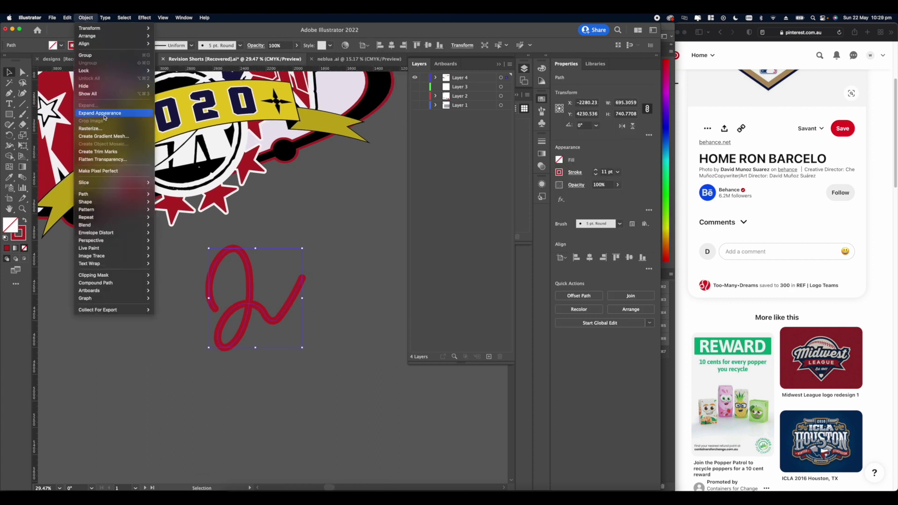
{"action": "left_click", "coordinate": [100, 113]}
{"action": "left_click", "coordinate": [288, 314]}
{"action": "left_click", "coordinate": [246, 309]}
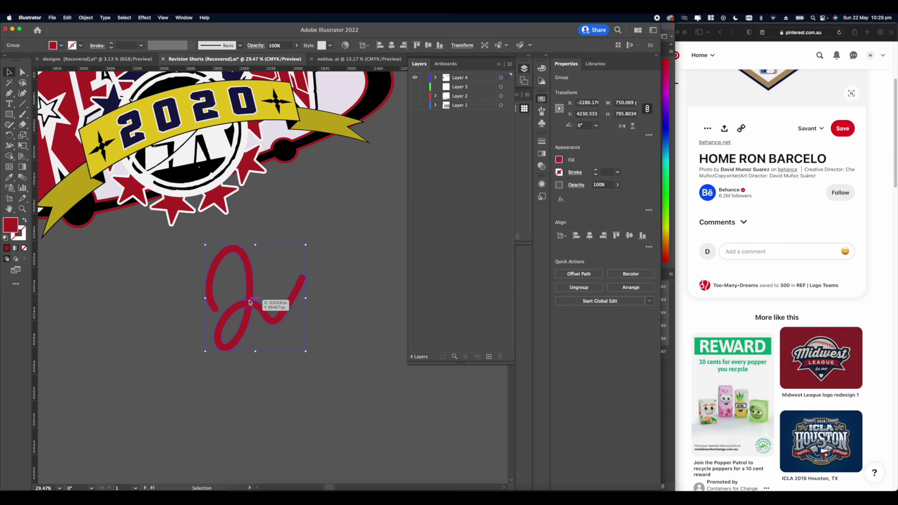
Step: Place a duplicate of the red cursive 2 just below the original
{"action": "scroll", "coordinate": [251, 303], "scroll_direction": "down", "scroll_amount": 8}
{"action": "scroll", "coordinate": [284, 344], "scroll_direction": "up", "scroll_amount": 5}
{"action": "scroll", "coordinate": [215, 261], "scroll_direction": "up", "scroll_amount": 3}
{"action": "left_click_drag", "start_coordinate": [233, 249], "coordinate": [272, 379]}
{"action": "left_click", "coordinate": [85, 17]}
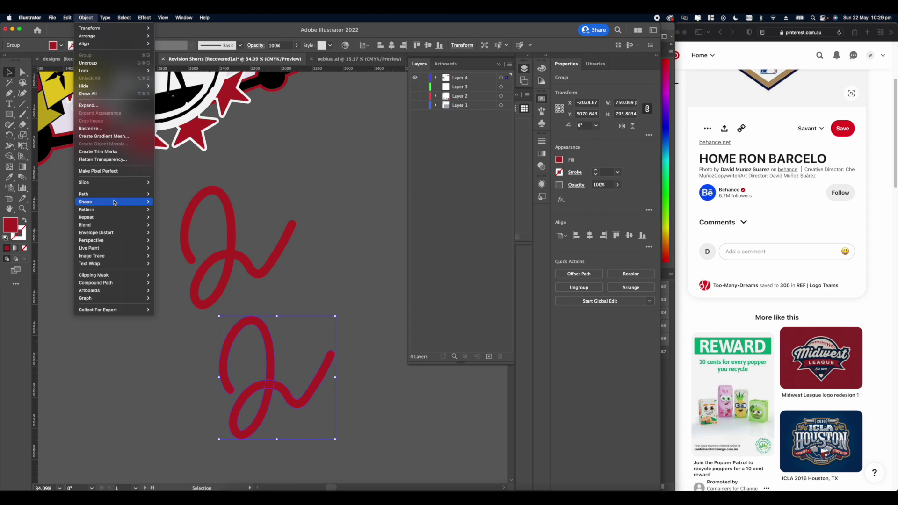
{"action": "mouse_move", "coordinate": [91, 201]}
{"action": "left_click", "coordinate": [183, 221]}
{"action": "left_click", "coordinate": [446, 284]}
Step: Offset the duplicate cursive 2 outward by 20 px and unite the result into one shape
{"action": "left_click", "coordinate": [85, 17]}
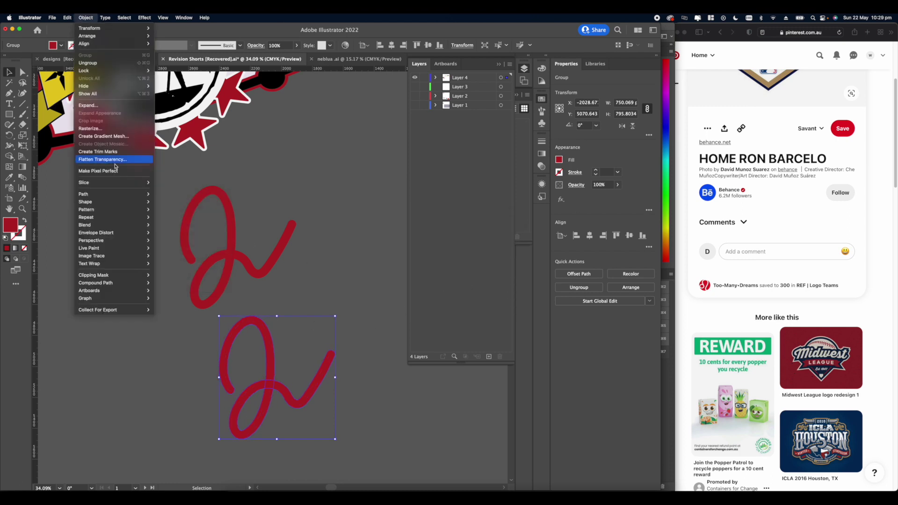
{"action": "mouse_move", "coordinate": [116, 197]}
{"action": "left_click", "coordinate": [187, 221]}
{"action": "left_click", "coordinate": [487, 283]}
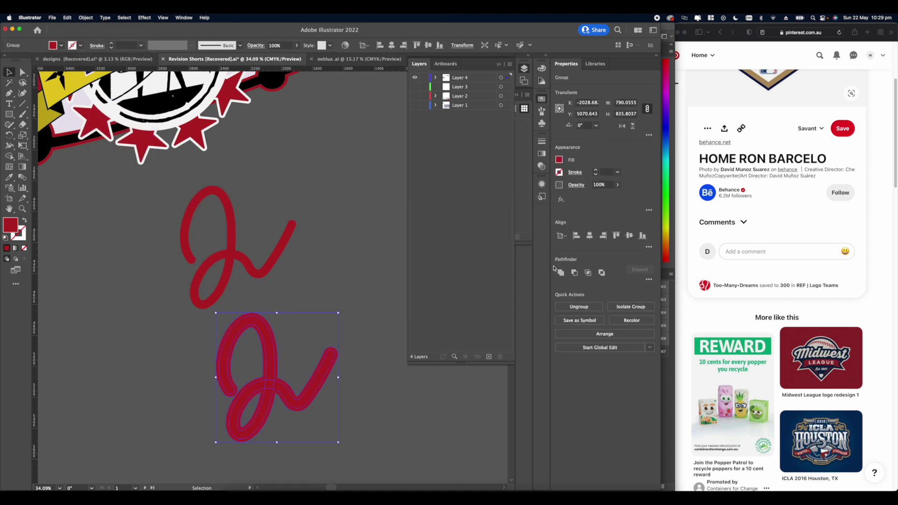
{"action": "left_click", "coordinate": [560, 272]}
Step: Fill the thickened duplicate 2 with white
{"action": "left_click", "coordinate": [559, 161]}
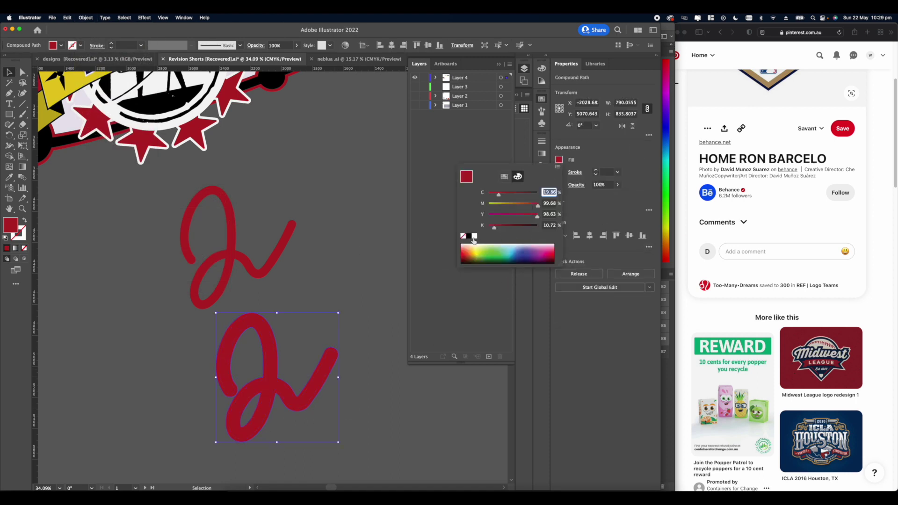
{"action": "left_click", "coordinate": [474, 237]}
{"action": "left_click", "coordinate": [296, 319]}
{"action": "scroll", "coordinate": [297, 319], "scroll_direction": "down", "scroll_amount": 5}
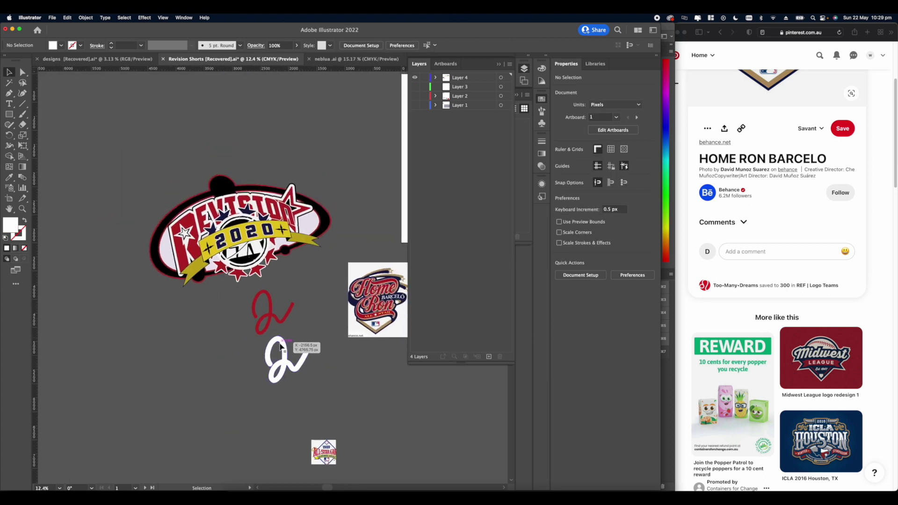
Step: Bring the red cursive 2 to the front and place it over the white thickened copy
{"action": "scroll", "coordinate": [282, 343], "scroll_direction": "up", "scroll_amount": 3}
{"action": "mouse_move", "coordinate": [247, 327]}
{"action": "left_mouse_down"}
{"action": "mouse_move", "coordinate": [270, 401]}
{"action": "mouse_move", "coordinate": [248, 328]}
{"action": "left_mouse_up"}
{"action": "right_click", "coordinate": [268, 356]}
{"action": "mouse_move", "coordinate": [299, 450]}
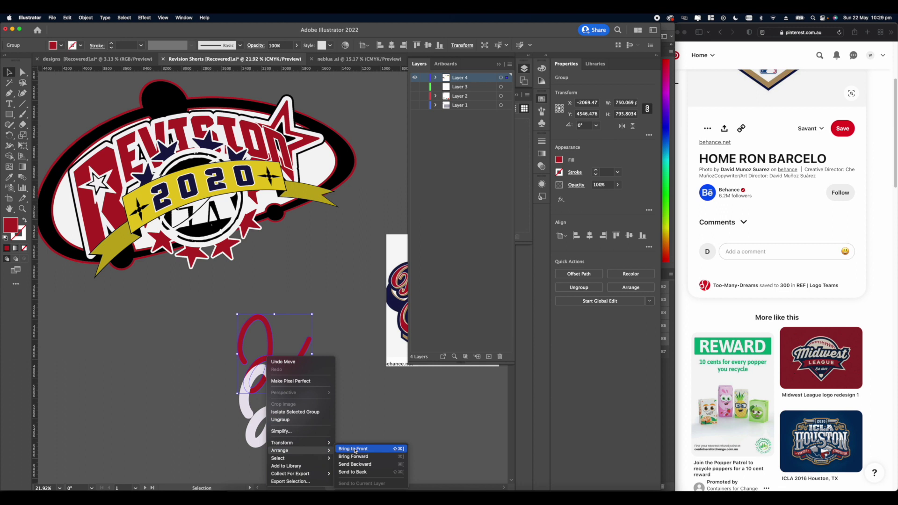
{"action": "left_click", "coordinate": [355, 450]}
{"action": "left_click_drag", "start_coordinate": [268, 349], "coordinate": [271, 401]}
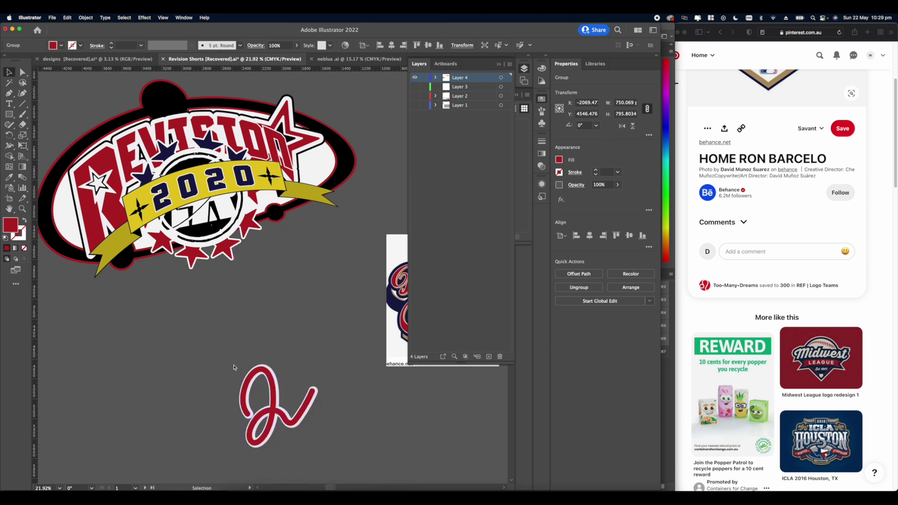
Step: Align the red 2 and its white outline to their horizontal centres and group them
{"action": "left_click_drag", "start_coordinate": [233, 367], "coordinate": [391, 405]}
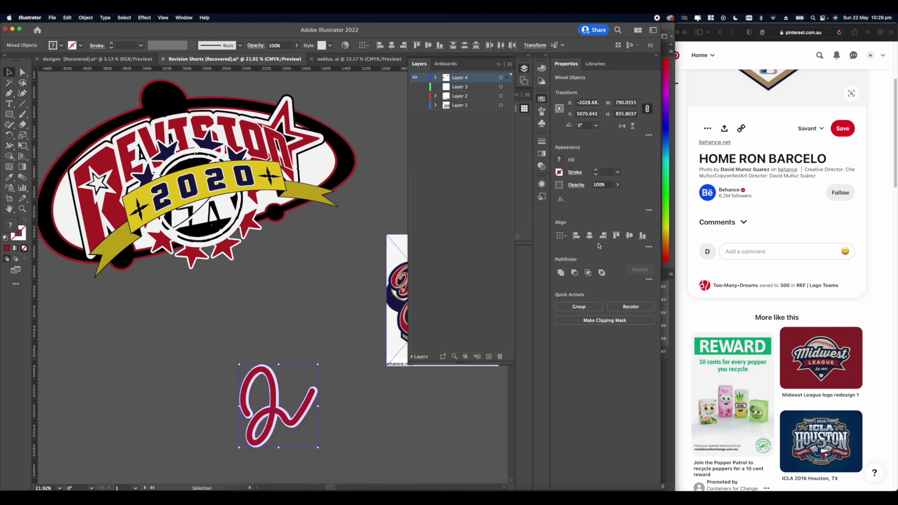
{"action": "left_click", "coordinate": [589, 236]}
{"action": "left_click", "coordinate": [345, 442]}
{"action": "left_click_drag", "start_coordinate": [346, 441], "coordinate": [231, 355]}
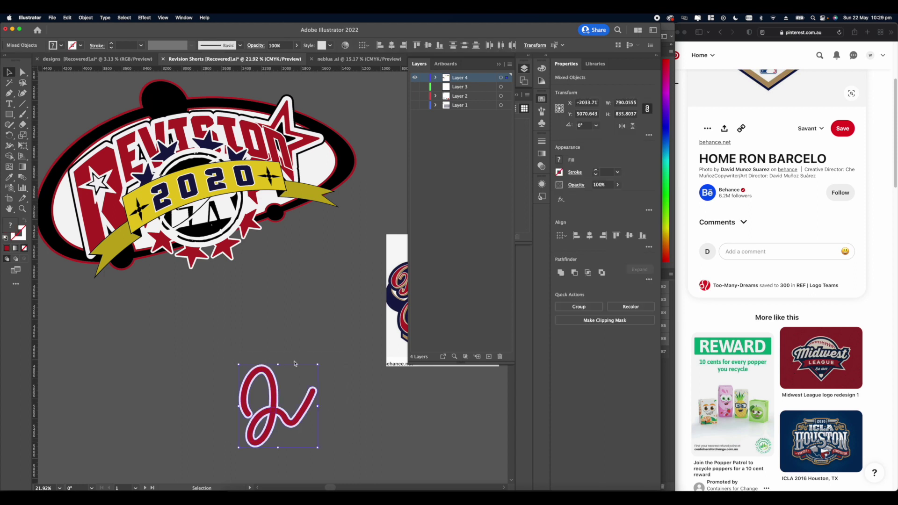
{"action": "key", "text": "super+g"}
Step: Scale down the outlined cursive 2 and place it over the last digit of 2020 on the yellow banner
{"action": "left_click_drag", "start_coordinate": [318, 365], "coordinate": [250, 183]}
{"action": "scroll", "coordinate": [247, 186], "scroll_direction": "up", "scroll_amount": 5}
{"action": "left_click", "coordinate": [347, 361]}
{"action": "scroll", "coordinate": [264, 274], "scroll_direction": "down", "scroll_amount": 5}
{"action": "scroll", "coordinate": [220, 178], "scroll_direction": "up", "scroll_amount": 5}
{"action": "left_click_drag", "start_coordinate": [252, 233], "coordinate": [173, 148]}
{"action": "left_click", "coordinate": [22, 72]}
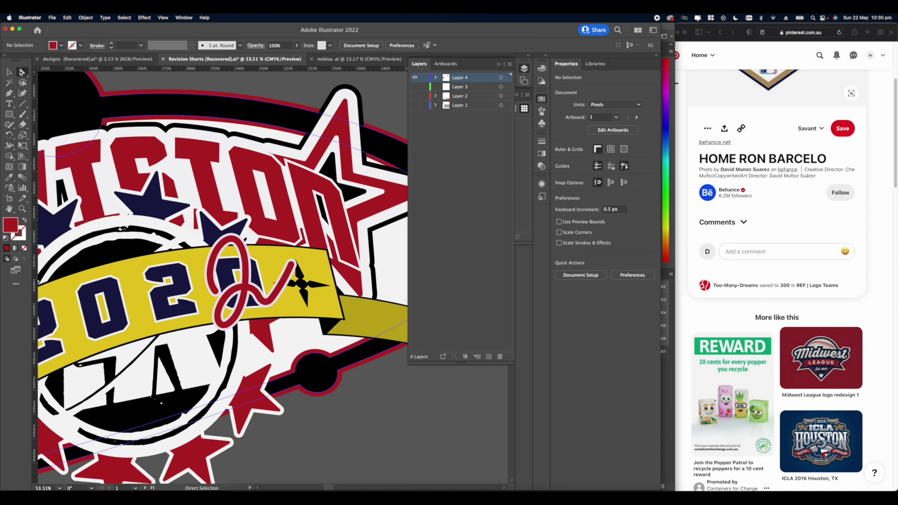
Step: Recolour the cursive 2 group on the yellow banner white by sampling the patch artwork with the Eyedropper
{"action": "scroll", "coordinate": [214, 240], "scroll_direction": "up", "scroll_amount": 6}
{"action": "scroll", "coordinate": [214, 240], "scroll_direction": "down", "scroll_amount": 5}
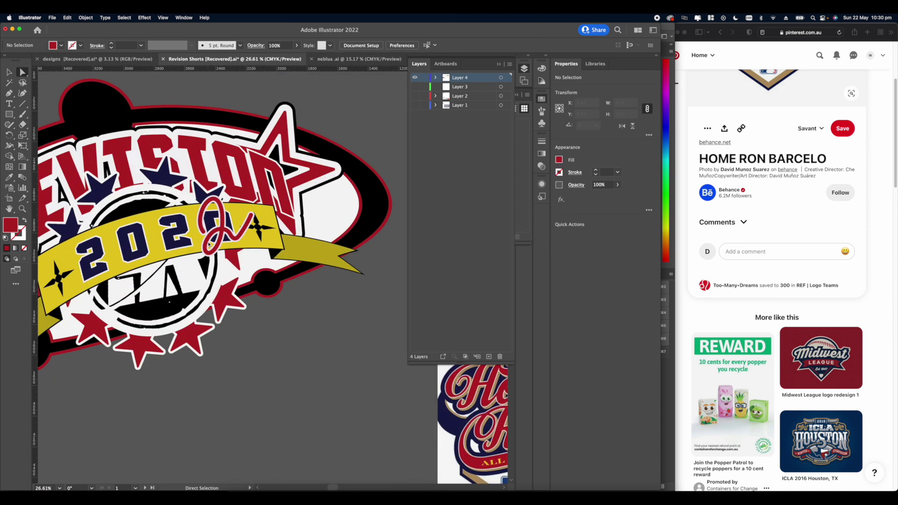
{"action": "scroll", "coordinate": [206, 269], "scroll_direction": "up", "scroll_amount": 6}
{"action": "left_click", "coordinate": [262, 218]}
{"action": "scroll", "coordinate": [262, 218], "scroll_direction": "down", "scroll_amount": 5}
{"action": "scroll", "coordinate": [262, 218], "scroll_direction": "left", "scroll_amount": 10}
{"action": "scroll", "coordinate": [262, 218], "scroll_direction": "up", "scroll_amount": 3}
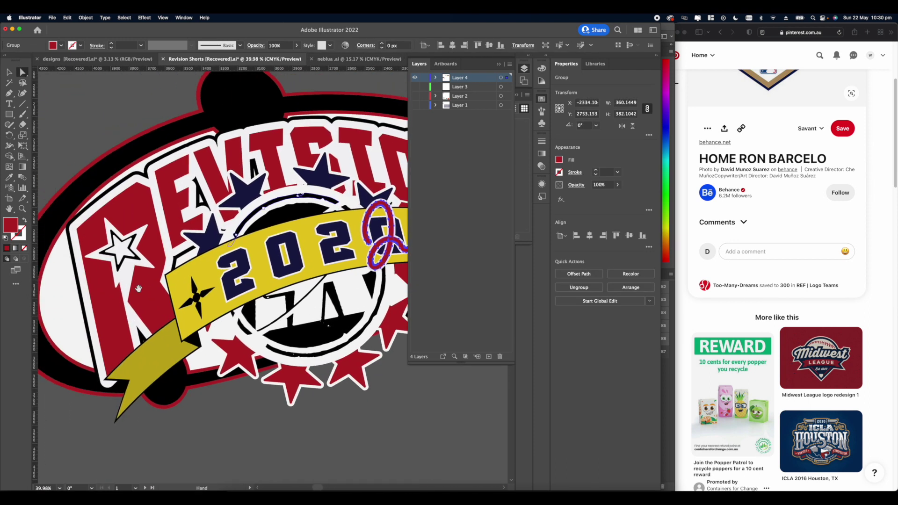
{"action": "key", "text": "i"}
{"action": "left_click", "coordinate": [212, 180]}
Step: Switch to Photoshop, paste the REVISION patch as pixels into the shorts mockup and place it across the front of the shorts
{"action": "scroll", "coordinate": [213, 179], "scroll_direction": "down", "scroll_amount": 8}
{"action": "key", "text": "super+Tab"}
{"action": "key", "text": "super+v"}
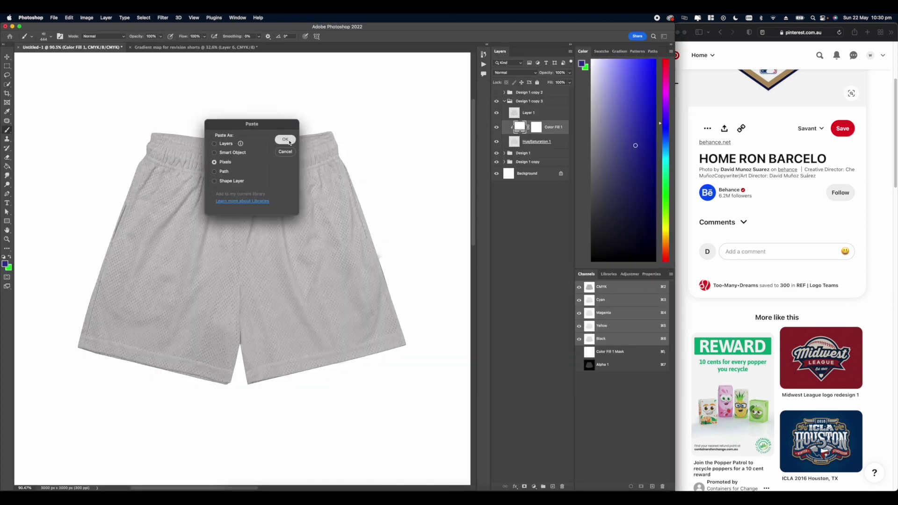
{"action": "left_click", "coordinate": [285, 140]}
{"action": "left_click_drag", "start_coordinate": [401, 263], "coordinate": [262, 252]}
{"action": "key", "text": "Return"}
{"action": "key", "text": "b"}
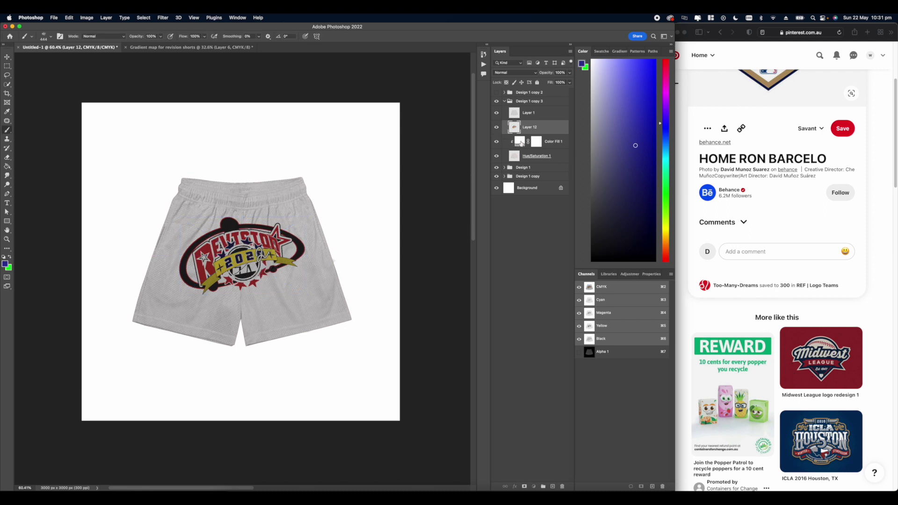
Step: Try a red fill on the shorts' Color Fill 1 layer and set it back to white
{"action": "double_click", "coordinate": [520, 142]}
{"action": "mouse_move", "coordinate": [540, 285]}
{"action": "left_mouse_down"}
{"action": "mouse_move", "coordinate": [549, 328]}
{"action": "mouse_move", "coordinate": [531, 257]}
{"action": "mouse_move", "coordinate": [625, 248]}
{"action": "left_mouse_up"}
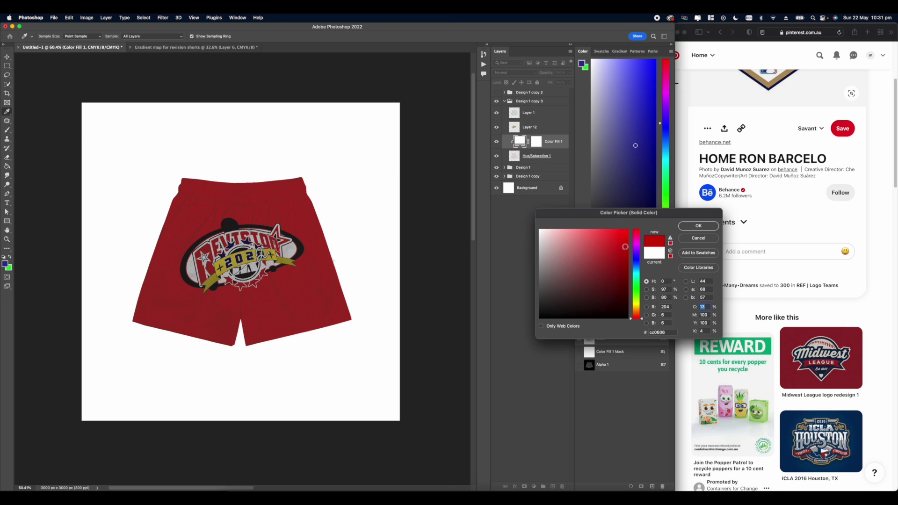
{"action": "left_click", "coordinate": [636, 296]}
{"action": "mouse_move", "coordinate": [608, 283]}
{"action": "left_mouse_down"}
{"action": "mouse_move", "coordinate": [515, 221]}
{"action": "mouse_move", "coordinate": [487, 283]}
{"action": "mouse_move", "coordinate": [468, 247]}
{"action": "mouse_move", "coordinate": [453, 301]}
{"action": "mouse_move", "coordinate": [443, 271]}
{"action": "mouse_move", "coordinate": [531, 213]}
{"action": "left_mouse_up"}
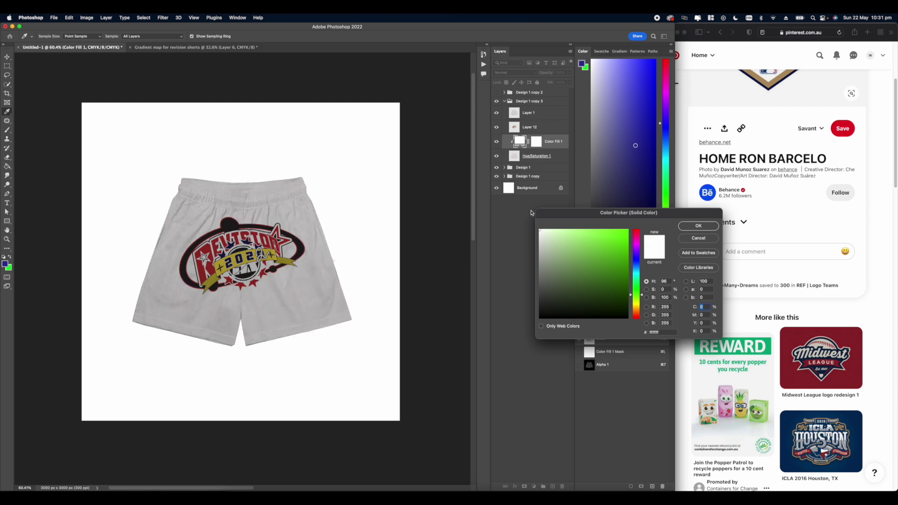
{"action": "left_click", "coordinate": [695, 227]}
Step: Examine the patch on the shorts up close and compare it with the classic patch shorts sketch on the Notion page
{"action": "mouse_move", "coordinate": [254, 240]}
{"action": "left_mouse_down"}
{"action": "mouse_move", "coordinate": [295, 252]}
{"action": "mouse_move", "coordinate": [303, 267]}
{"action": "mouse_move", "coordinate": [311, 244]}
{"action": "mouse_move", "coordinate": [281, 259]}
{"action": "left_mouse_up"}
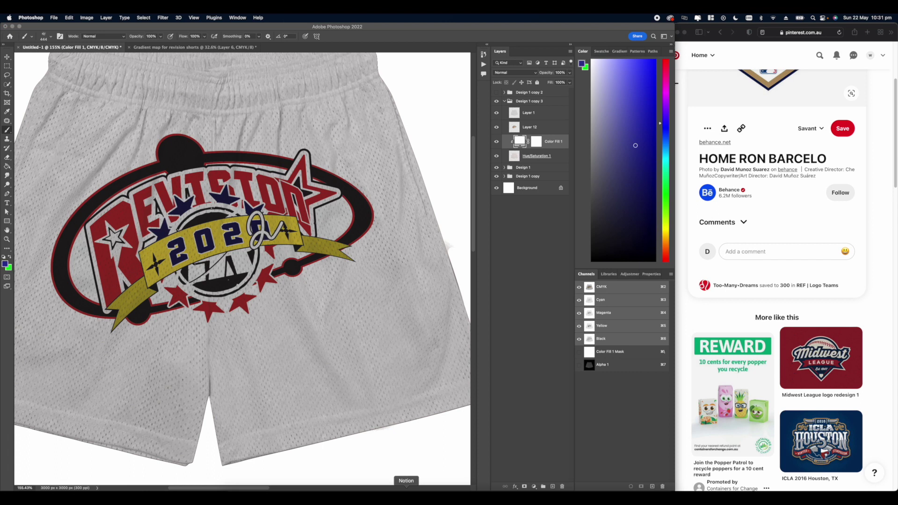
{"action": "left_click", "coordinate": [406, 490]}
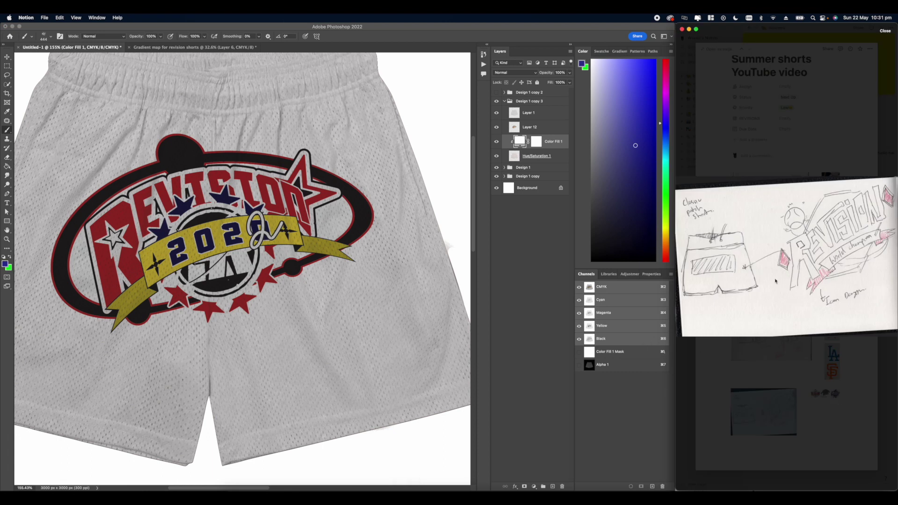
{"action": "scroll", "coordinate": [302, 291], "scroll_direction": "down", "scroll_amount": 2}
{"action": "left_click", "coordinate": [772, 354]}
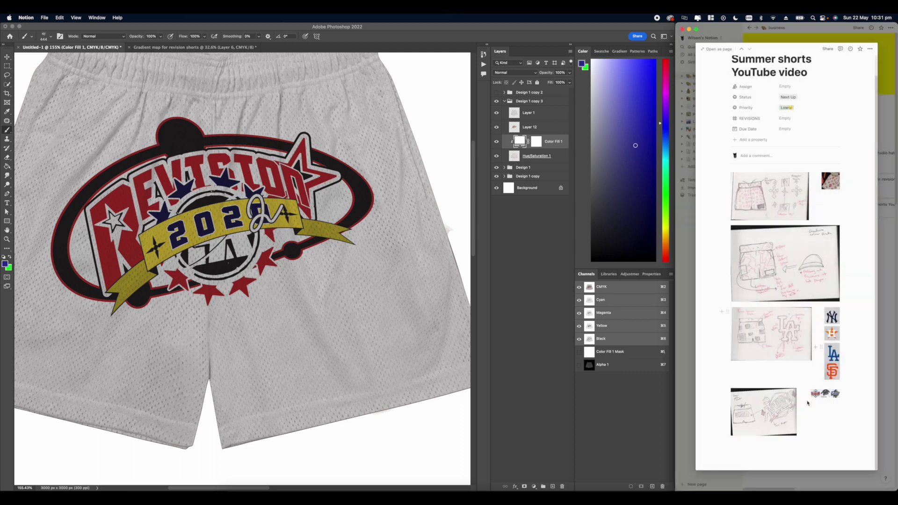
Step: Return to Photoshop and collapse the Design 1 copy 3 layer group
{"action": "left_click", "coordinate": [545, 150]}
{"action": "scroll", "coordinate": [294, 160], "scroll_direction": "down", "scroll_amount": 5}
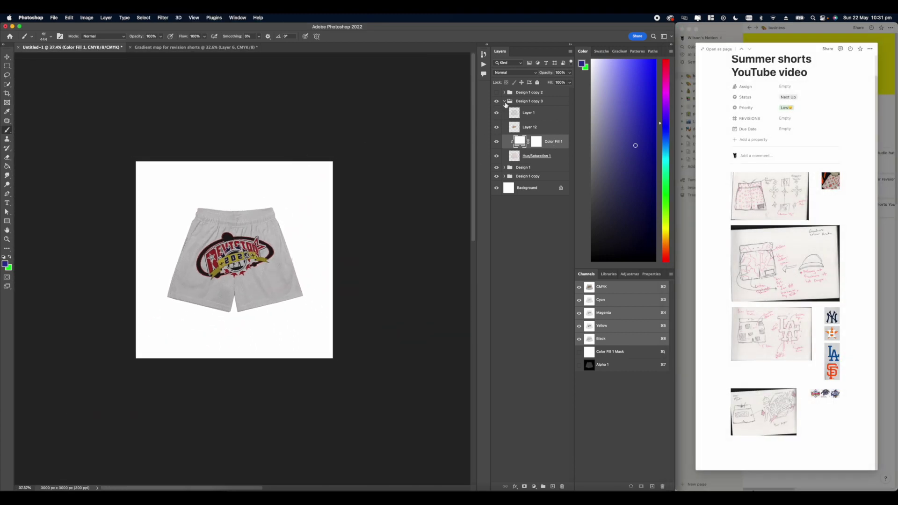
{"action": "left_click", "coordinate": [504, 101]}
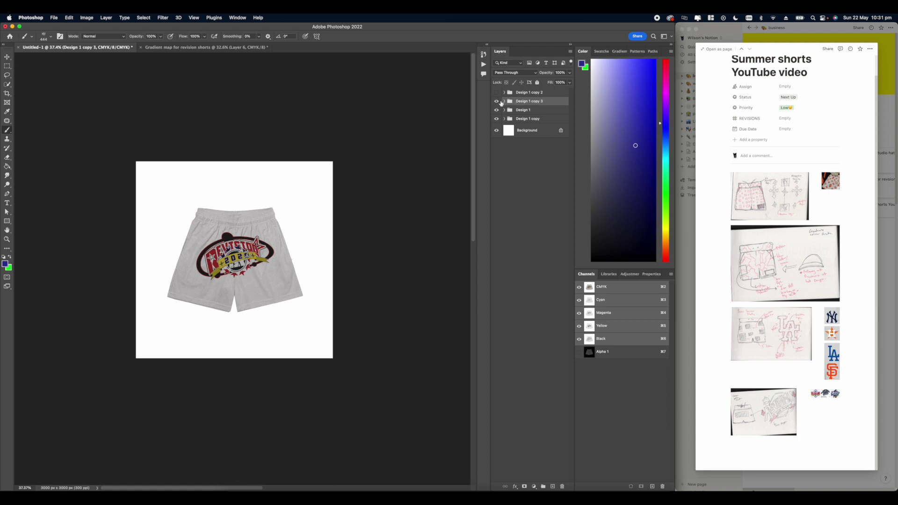
Step: Review the shorts designs one after another by toggling the visibility of their layer groups
{"action": "left_click", "coordinate": [497, 102]}
{"action": "left_click", "coordinate": [496, 110]}
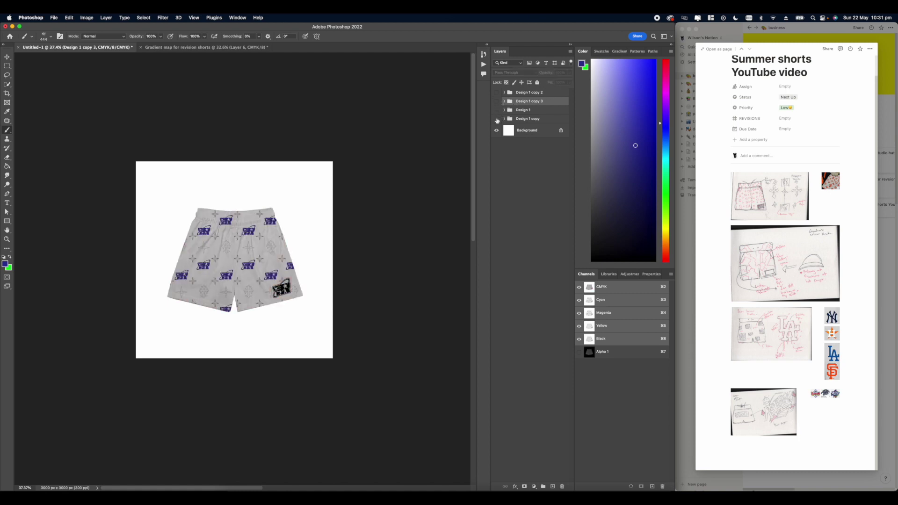
{"action": "left_click", "coordinate": [497, 119]}
{"action": "left_click", "coordinate": [497, 119]}
{"action": "left_click", "coordinate": [497, 110]}
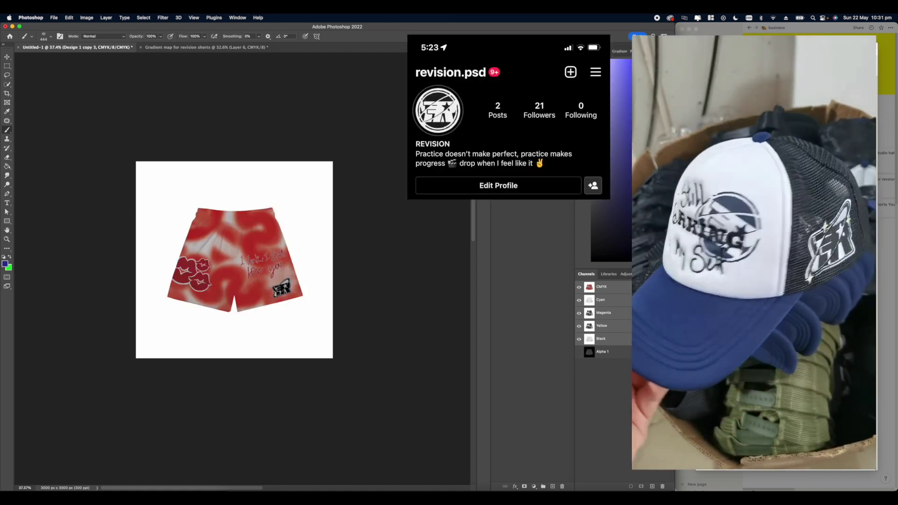
{"action": "left_click", "coordinate": [497, 101]}
{"action": "left_click", "coordinate": [497, 110]}
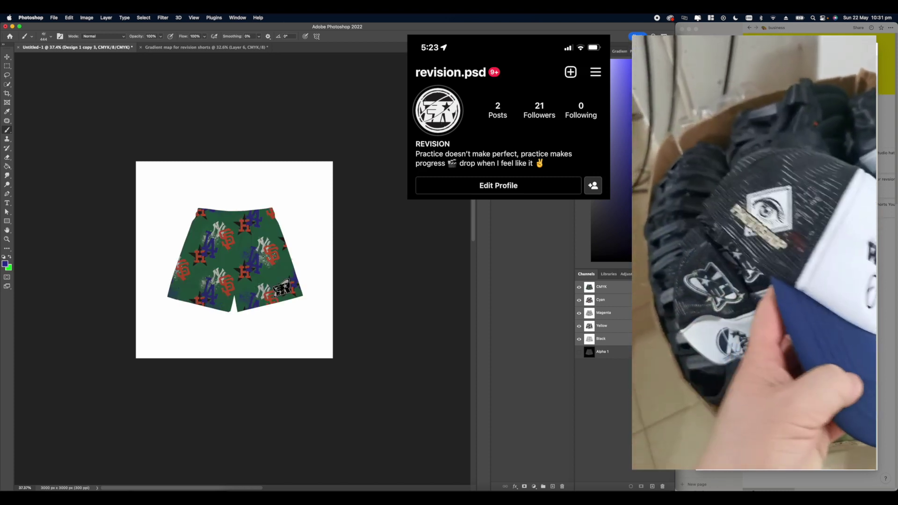
{"action": "left_click", "coordinate": [497, 119]}
{"action": "left_click", "coordinate": [497, 128]}
{"action": "left_click", "coordinate": [497, 136]}
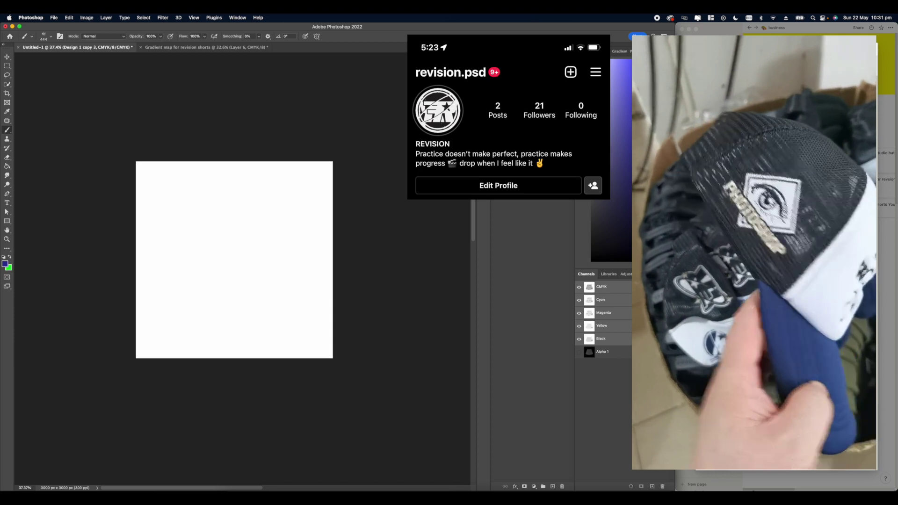
{"action": "left_click", "coordinate": [497, 145]}
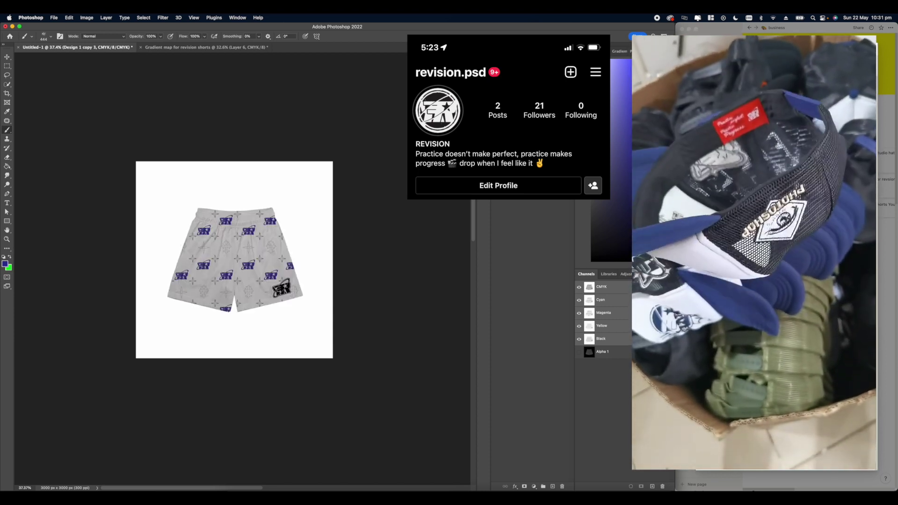
{"action": "left_click", "coordinate": [497, 145]}
{"action": "left_click", "coordinate": [497, 145]}
{"action": "scroll", "coordinate": [309, 217], "scroll_direction": "right", "scroll_amount": 3}
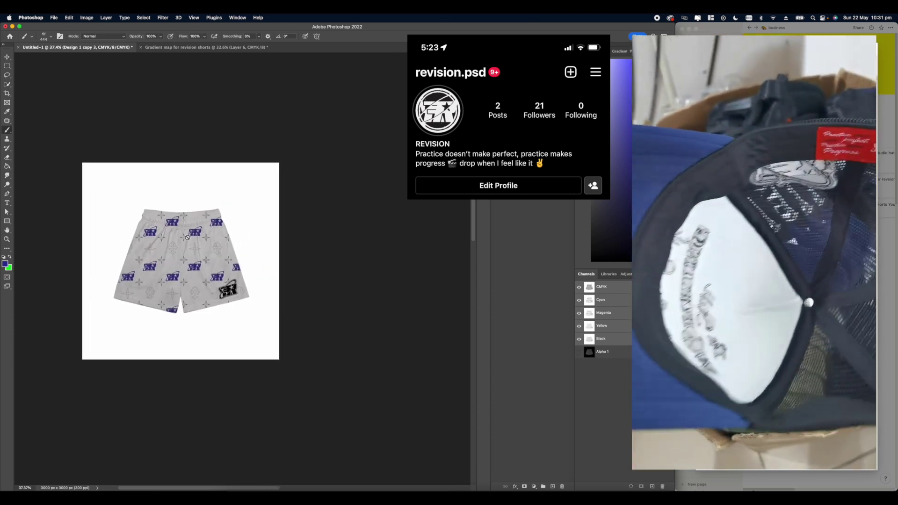